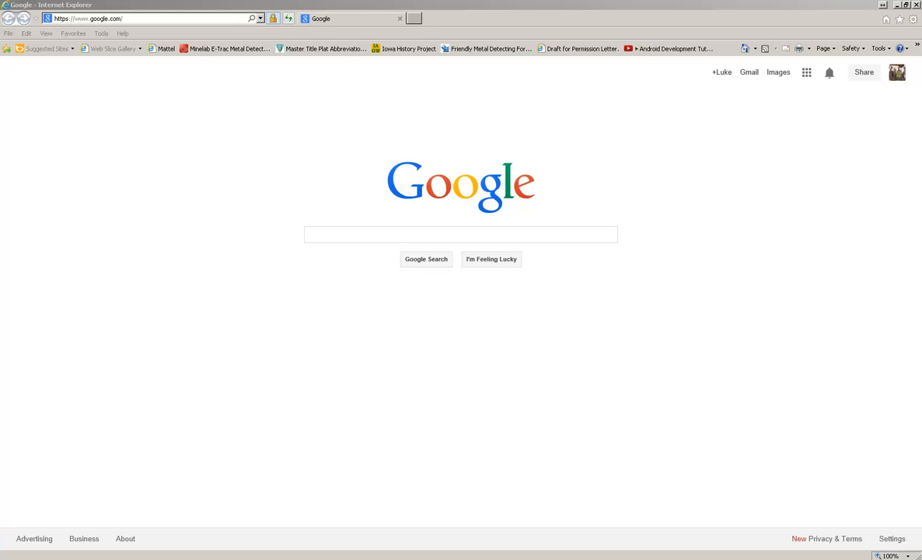
# - Load the Historic Map Works website at historicmapworks.com
pyautogui.click(140, 19)
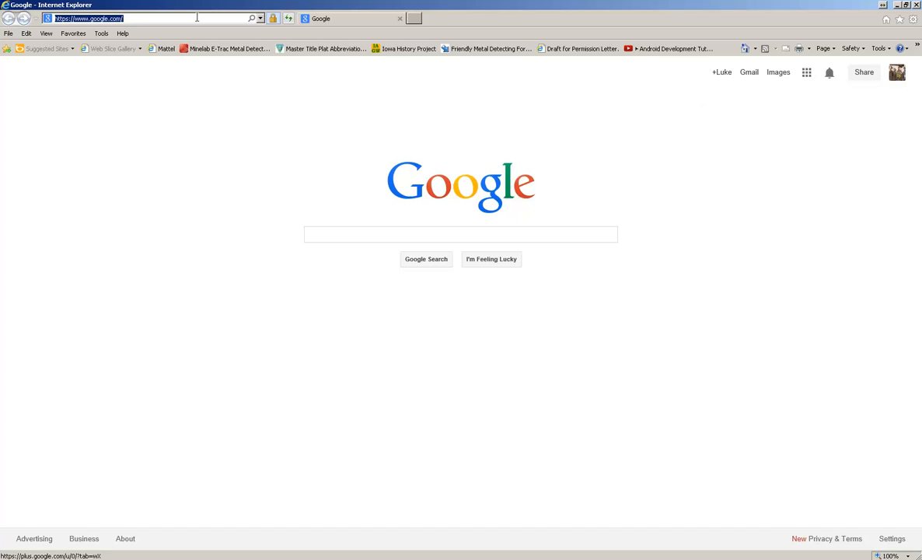
pyautogui.moveTo(192, 19); pyautogui.dragTo(48, 20)
pyautogui.click(130, 19)
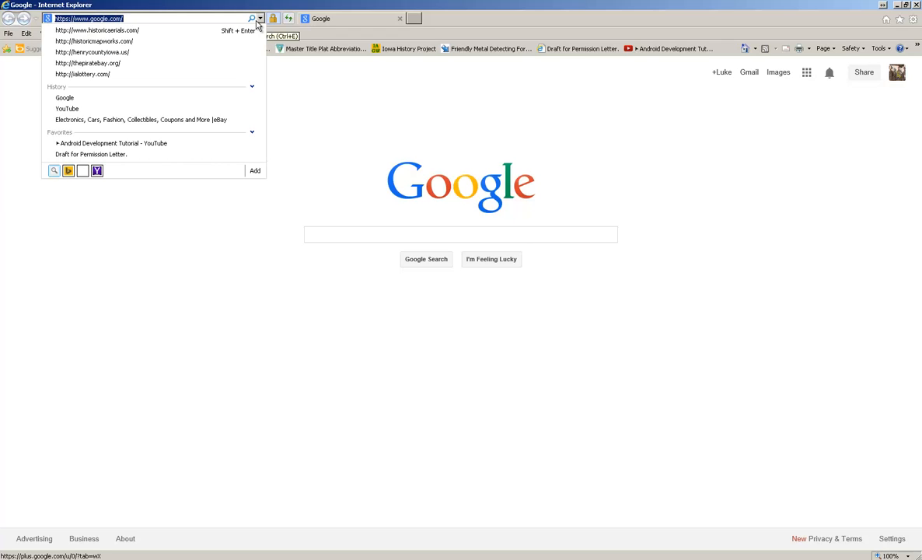
pyautogui.write('historic')
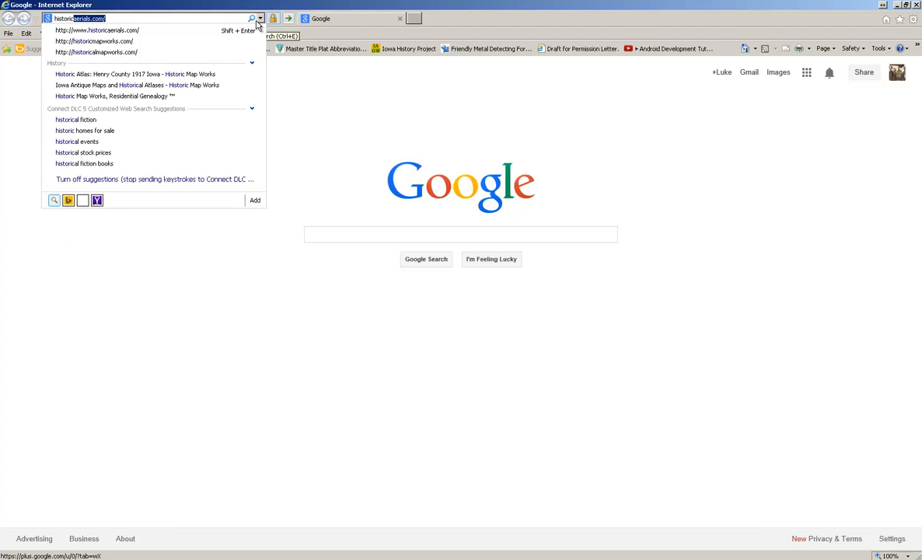
pyautogui.write('map')
pyautogui.press('Return')
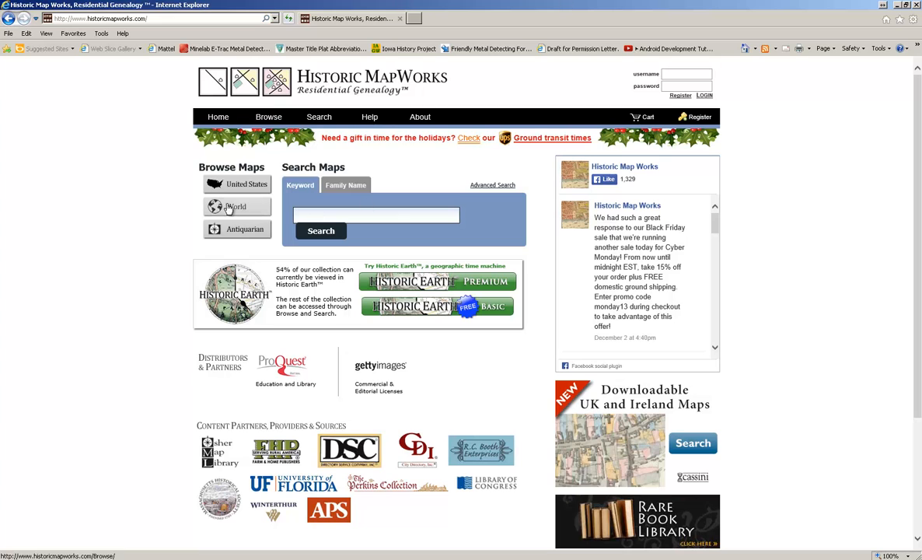
# - Browse the United States maps to the Iowa collection and show page 49 (Ko - Le) of its atlas list
pyautogui.click(222, 181)
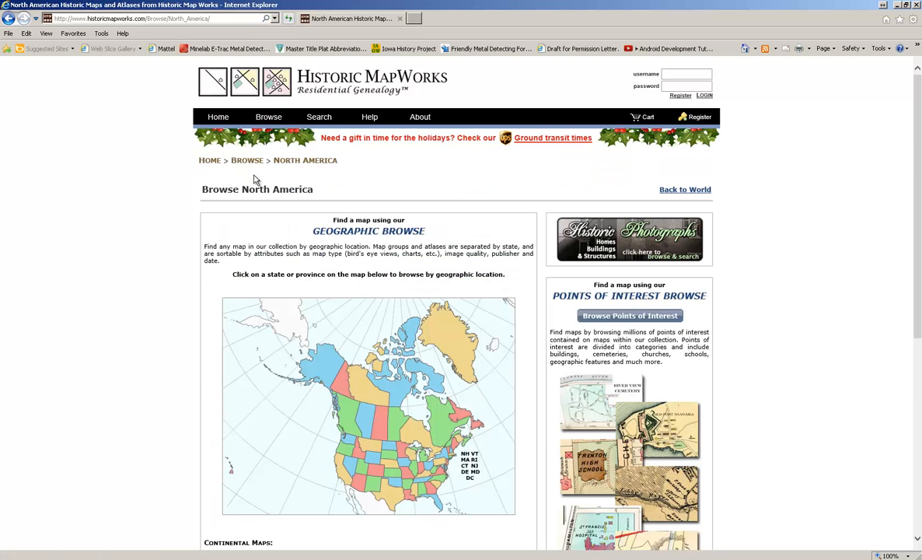
pyautogui.click(405, 463)
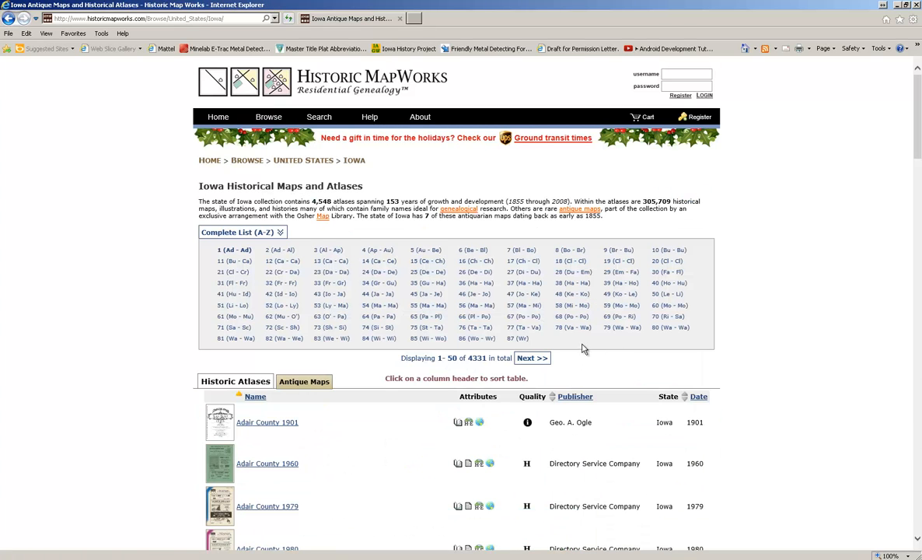
pyautogui.click(624, 296)
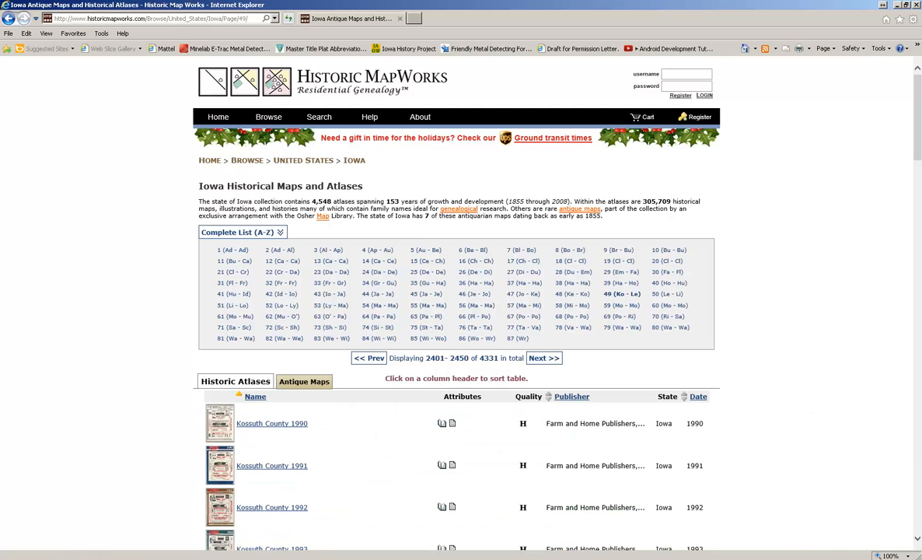
# - Find the Lee County 1874 atlas in the list and open it
pyautogui.scroll(-4, 778, 423)
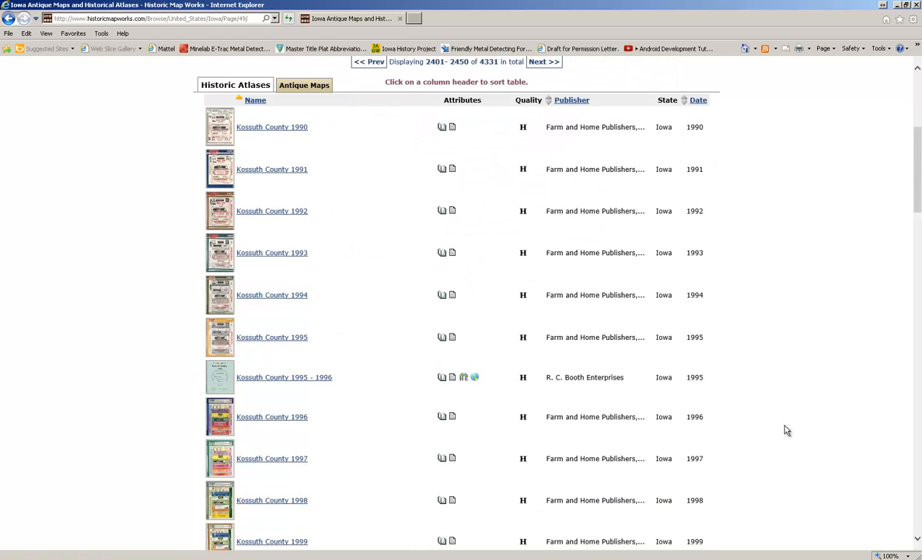
pyautogui.scroll(-10, 785, 430)
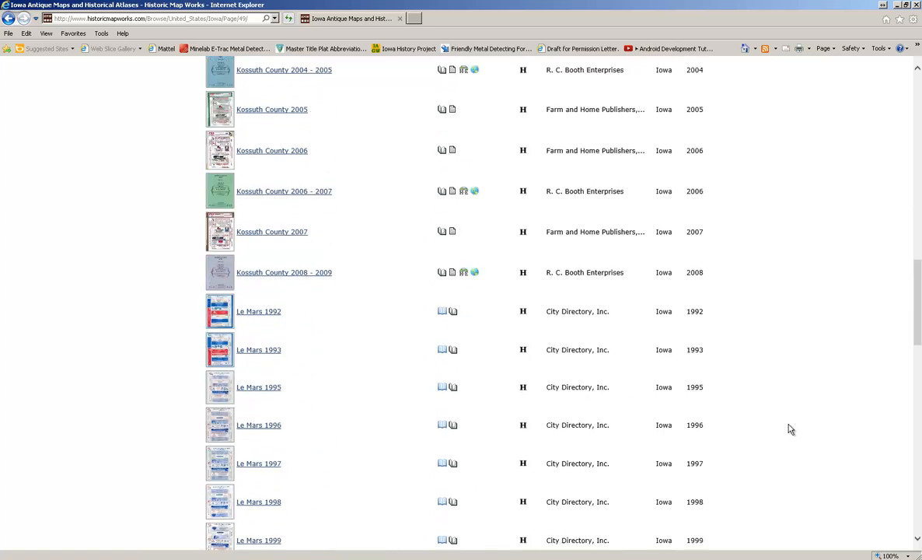
pyautogui.scroll(-10, 791, 430)
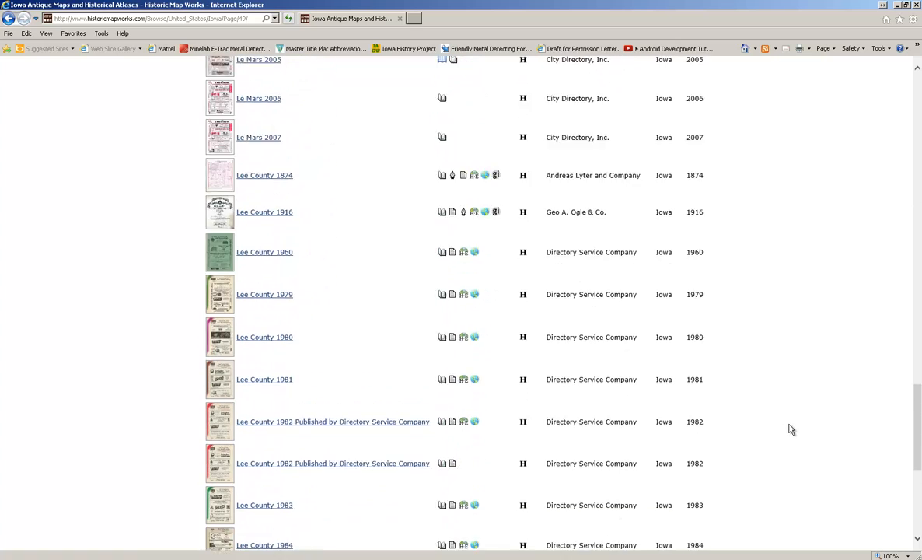
pyautogui.scroll(1, 791, 430)
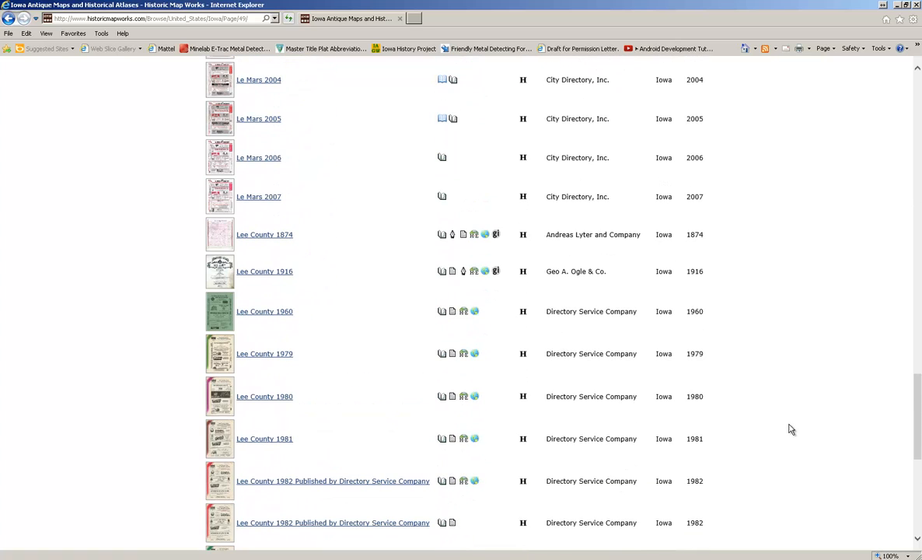
pyautogui.click(258, 237)
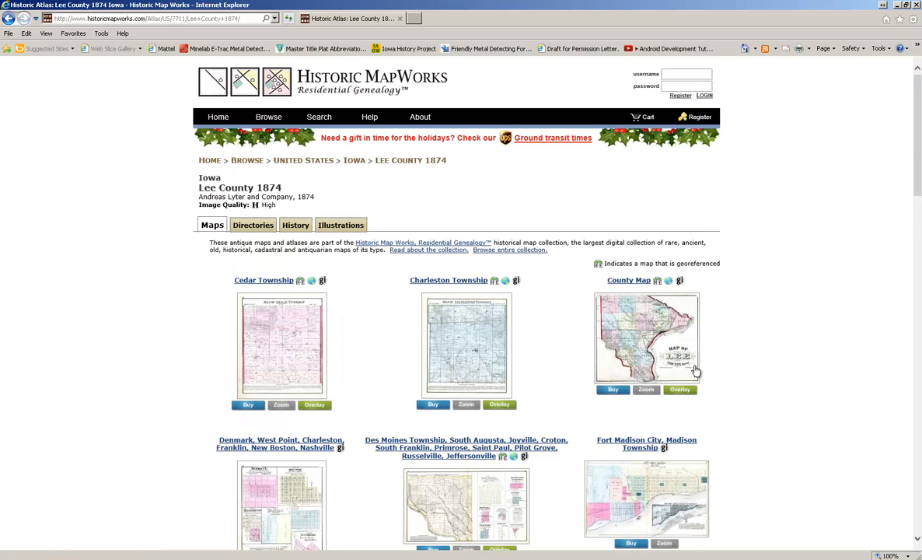
# - Open the County Map from the Lee County 1874 atlas and bring its full map image into view
pyautogui.scroll(-3, 696, 372)
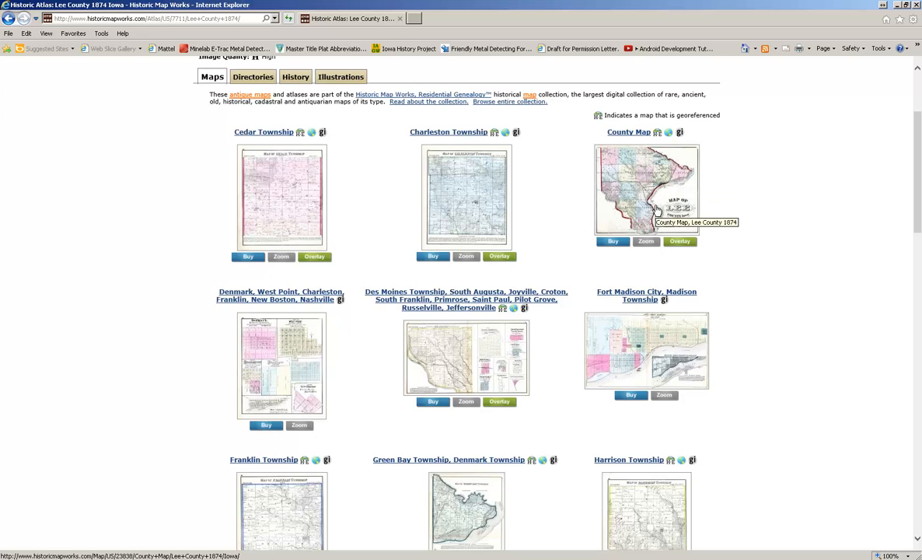
pyautogui.click(628, 173)
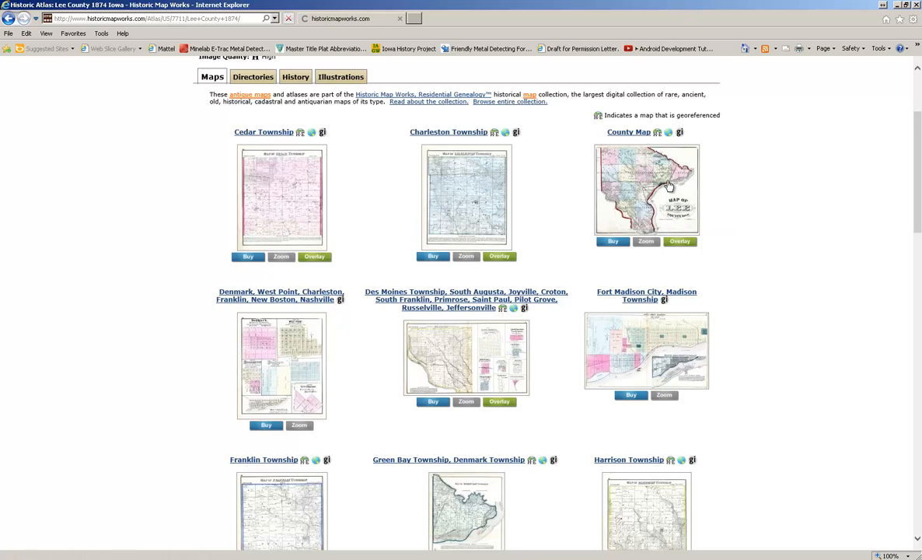
pyautogui.scroll(-3, 763, 274)
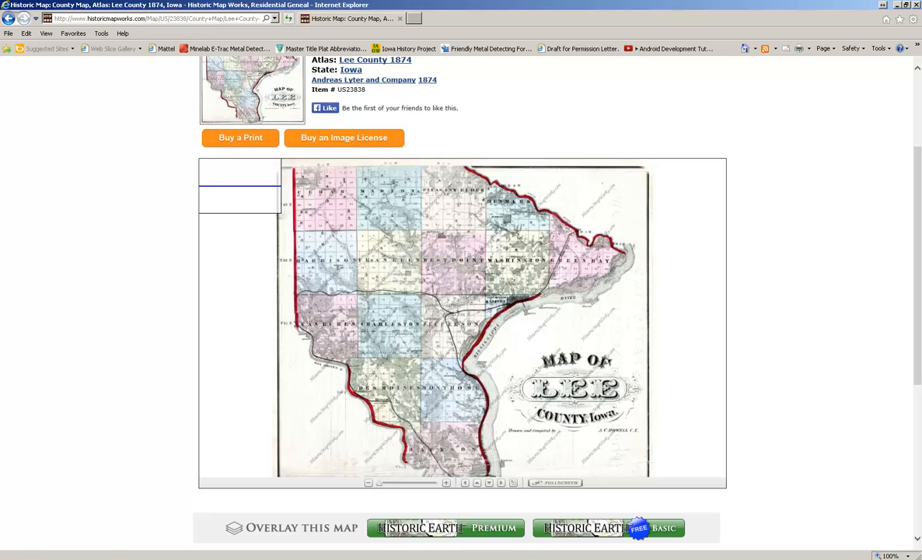
# - Switch to Google Earth and examine how the Lee County map overlay aligns with the county's borders, rivers and towns
pyautogui.hotkey('alt', 'Tab')
pyautogui.scroll(-3, 582, 266)
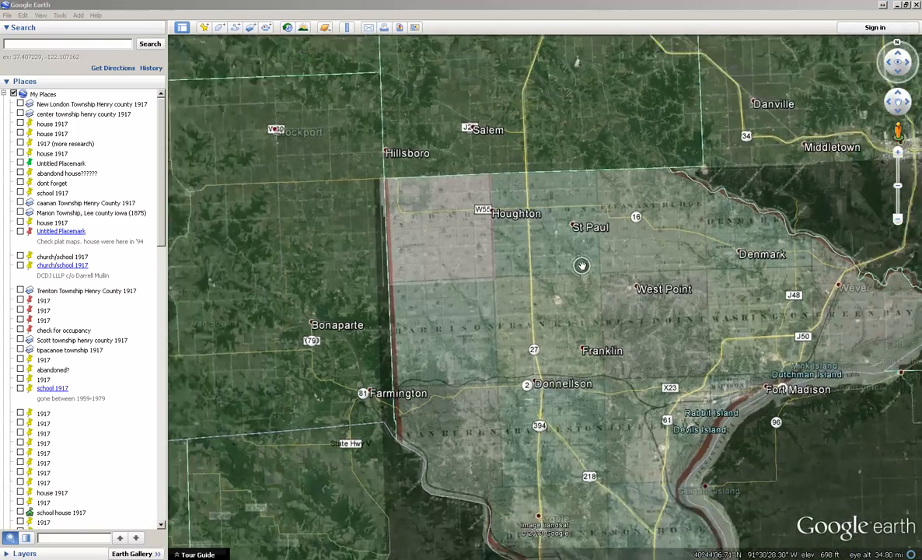
pyautogui.scroll(-3, 581, 265)
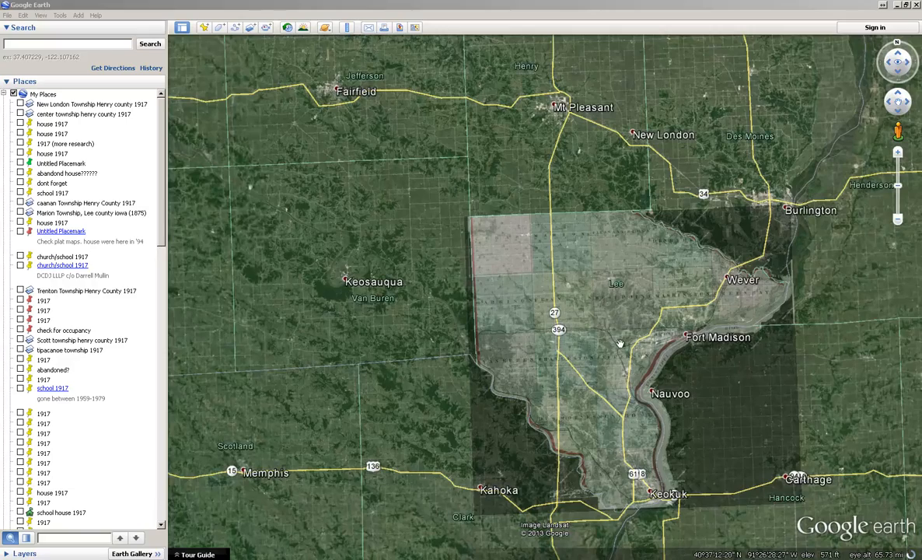
pyautogui.moveTo(620, 342); pyautogui.dragTo(515, 233)
pyautogui.scroll(3, 475, 240)
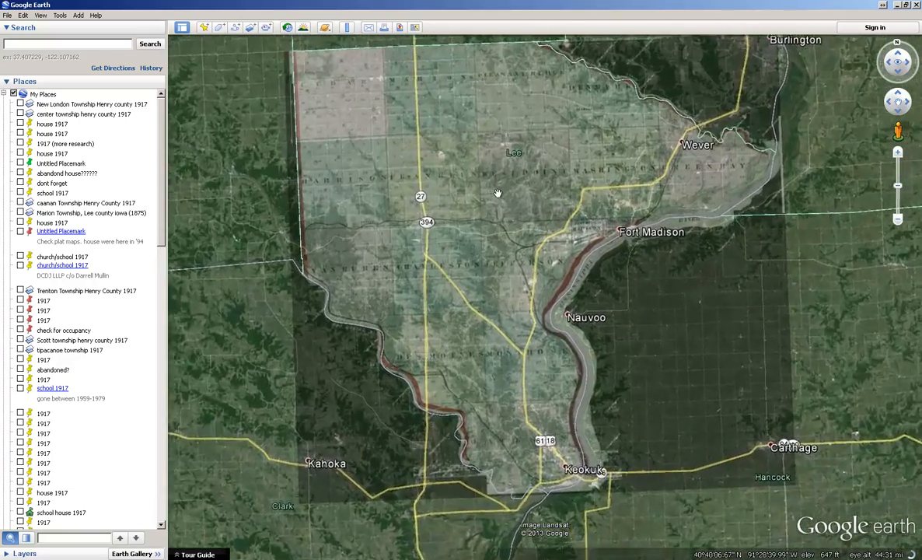
pyautogui.scroll(3, 498, 193)
pyautogui.moveTo(500, 191); pyautogui.dragTo(496, 312)
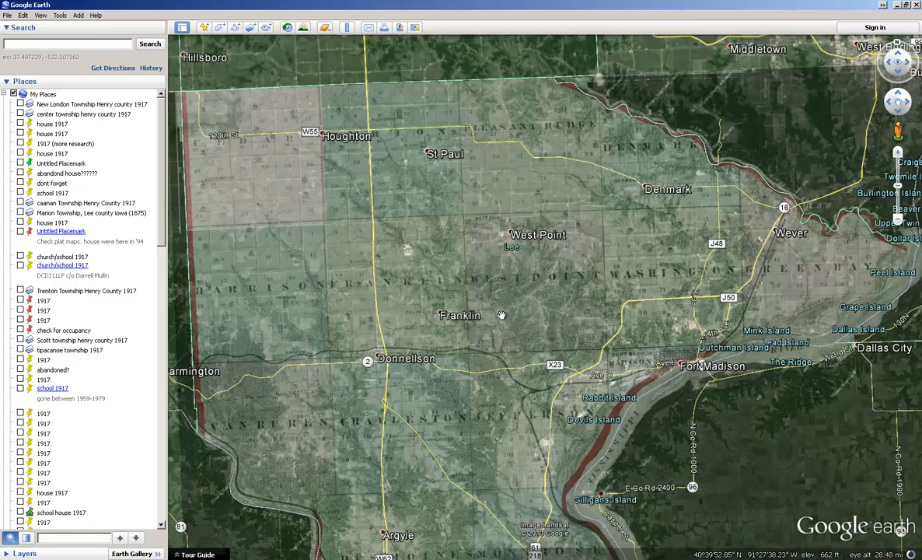
pyautogui.moveTo(503, 263); pyautogui.dragTo(563, 320)
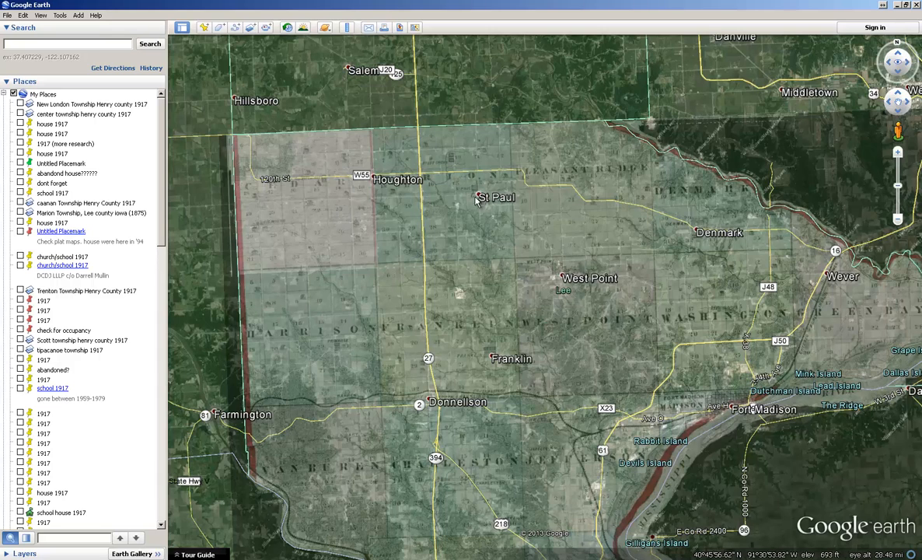
pyautogui.moveTo(442, 217)
pyautogui.mouseDown()
pyautogui.moveTo(434, 242)
pyautogui.moveTo(434, 205)
pyautogui.mouseUp()
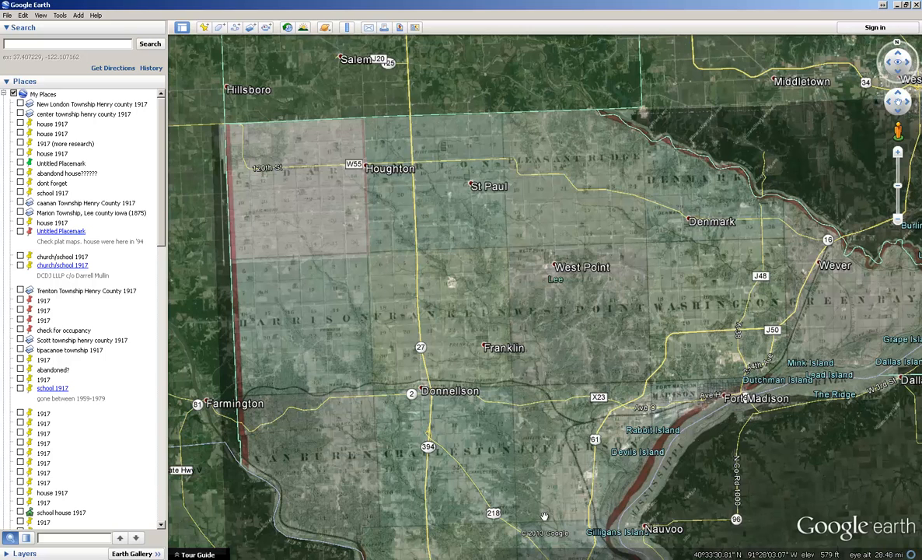
# - Switch back to Internet Explorer, return to the Lee County 1874 atlas and open its Marion Township map
pyautogui.hotkey('alt', 'Tab')
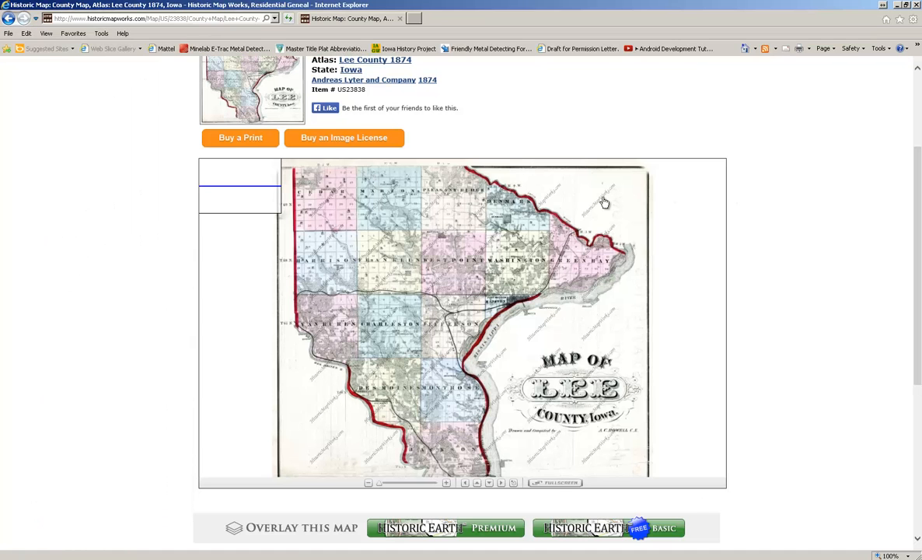
pyautogui.scroll(4, 110, 237)
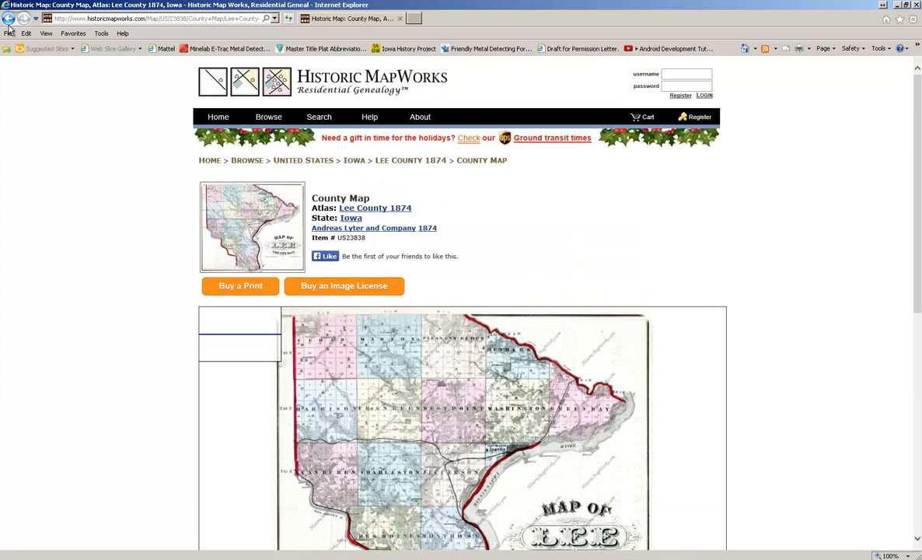
pyautogui.click(8, 18)
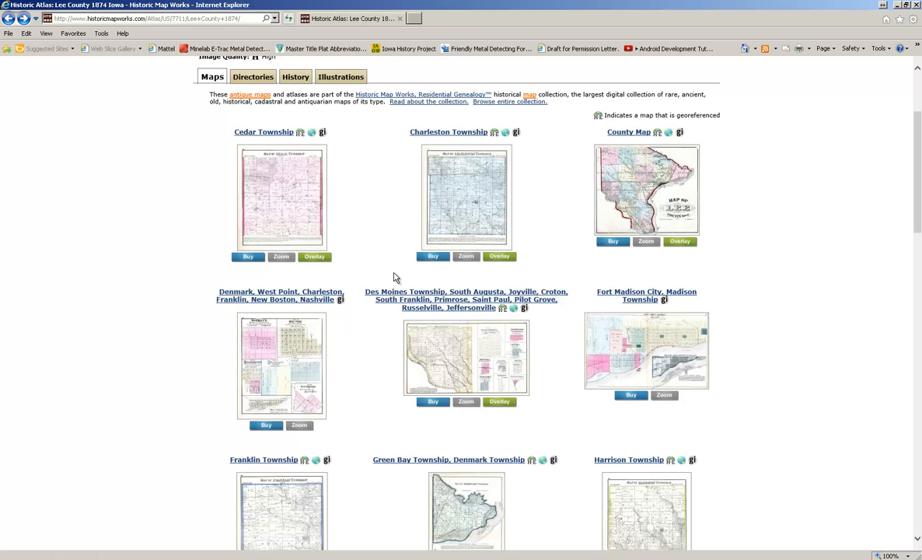
pyautogui.moveTo(352, 256); pyautogui.dragTo(375, 175)
pyautogui.click(372, 190)
pyautogui.scroll(-4, 369, 212)
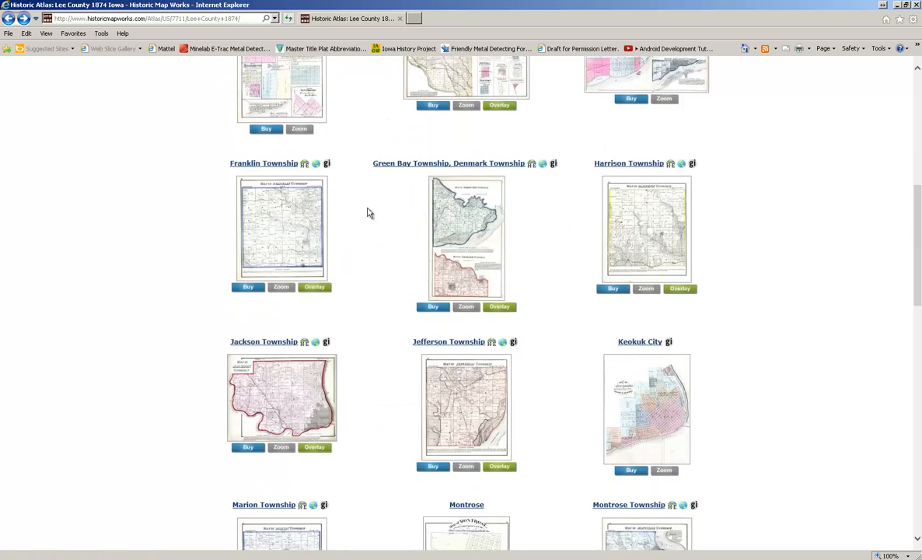
pyautogui.scroll(-2, 366, 253)
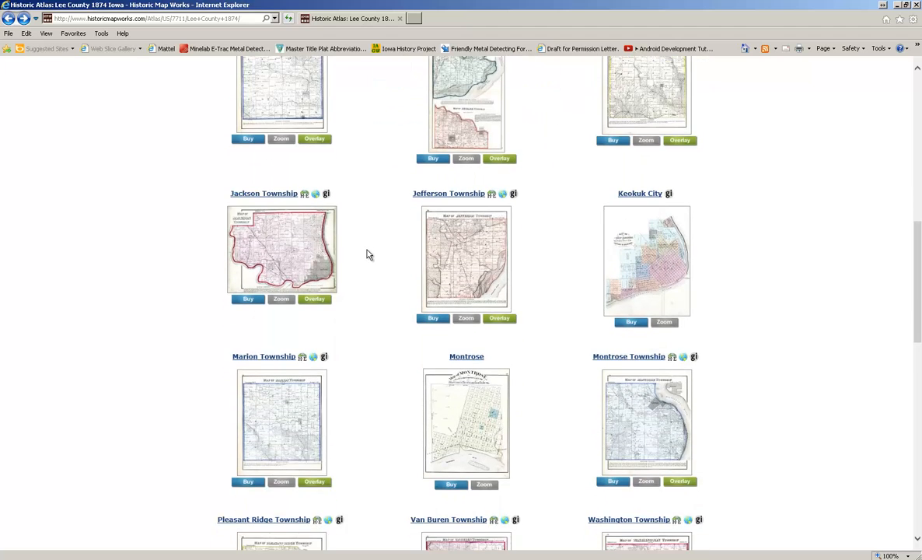
pyautogui.scroll(-1, 369, 254)
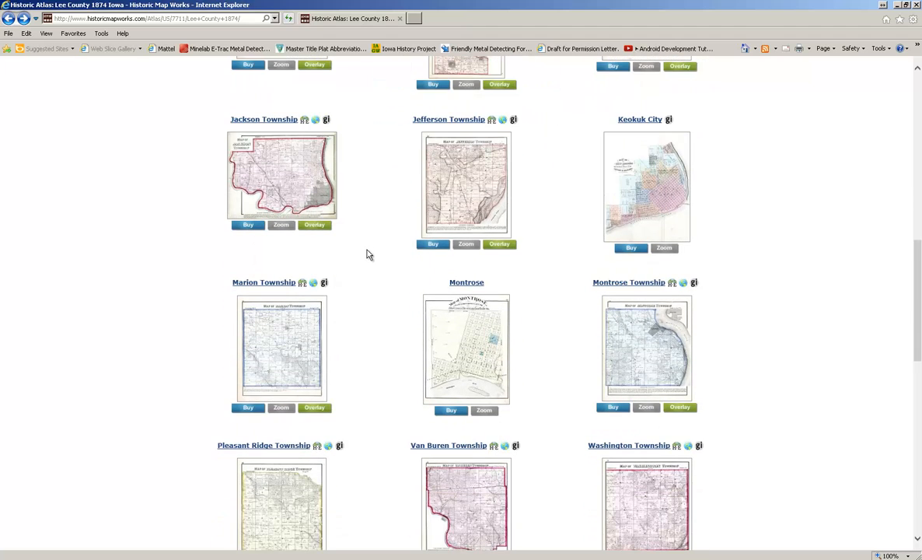
pyautogui.click(278, 354)
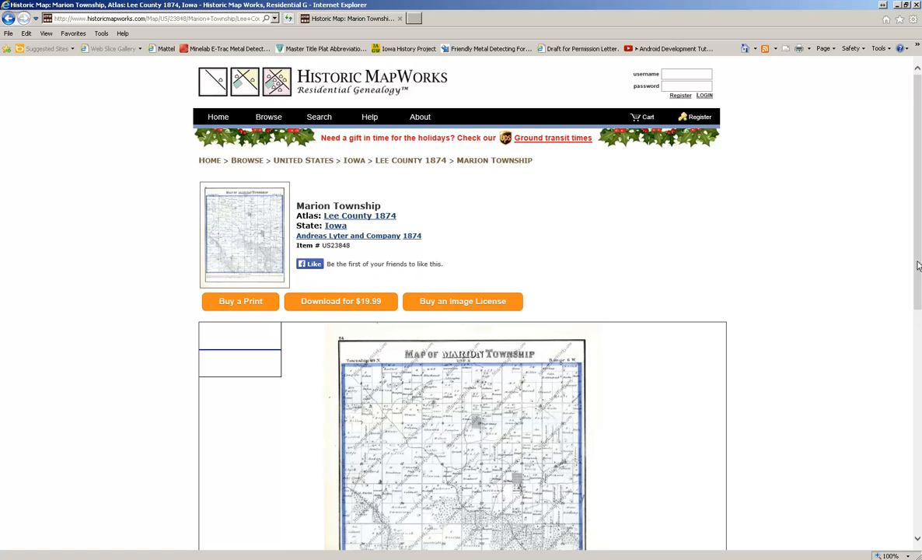
# - Show the Marion Township map in fullscreen and enlarge it to the maximum zoom
pyautogui.moveTo(920, 137); pyautogui.dragTo(920, 242)
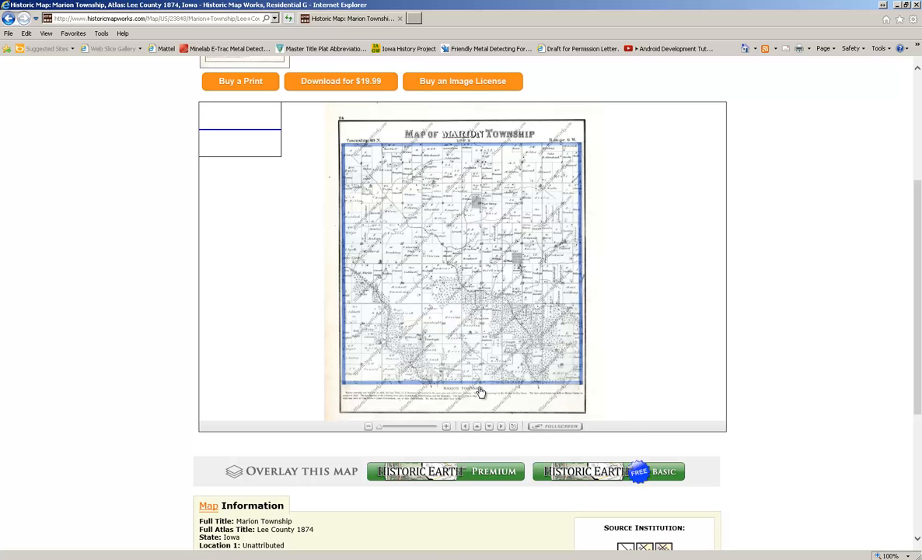
pyautogui.click(561, 427)
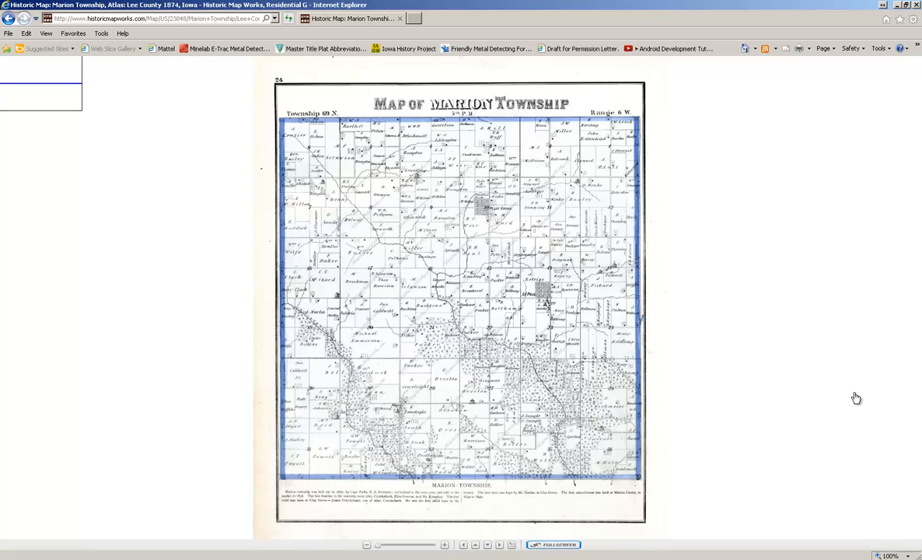
pyautogui.click(444, 545)
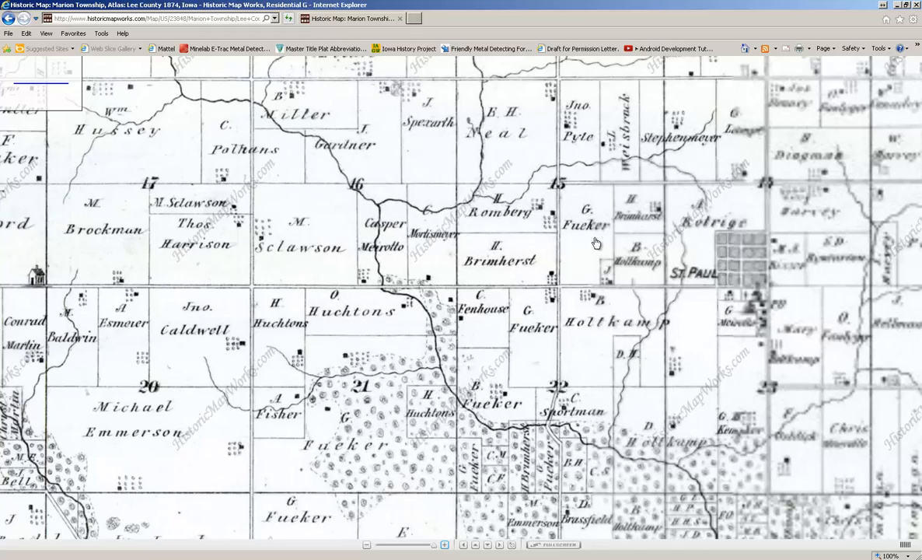
# - Examine the houses, schools and landowner names in the northeastern part of the Marion Township map, around Pilot Grove
pyautogui.moveTo(597, 242)
pyautogui.mouseDown()
pyautogui.moveTo(399, 452)
pyautogui.moveTo(387, 532)
pyautogui.mouseUp()
pyautogui.moveTo(496, 265)
pyautogui.mouseDown()
pyautogui.moveTo(457, 462)
pyautogui.moveTo(489, 459)
pyautogui.moveTo(496, 447)
pyautogui.mouseUp()
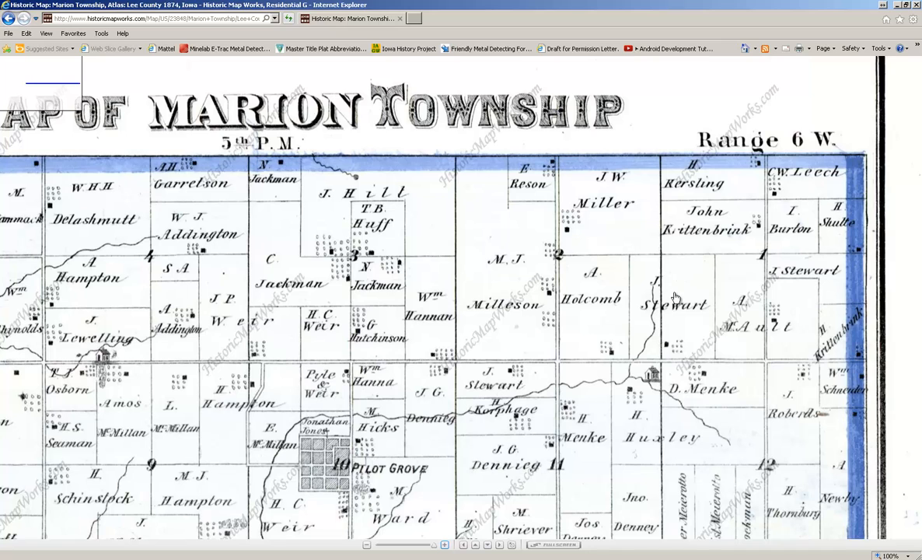
pyautogui.moveTo(680, 309); pyautogui.dragTo(685, 282)
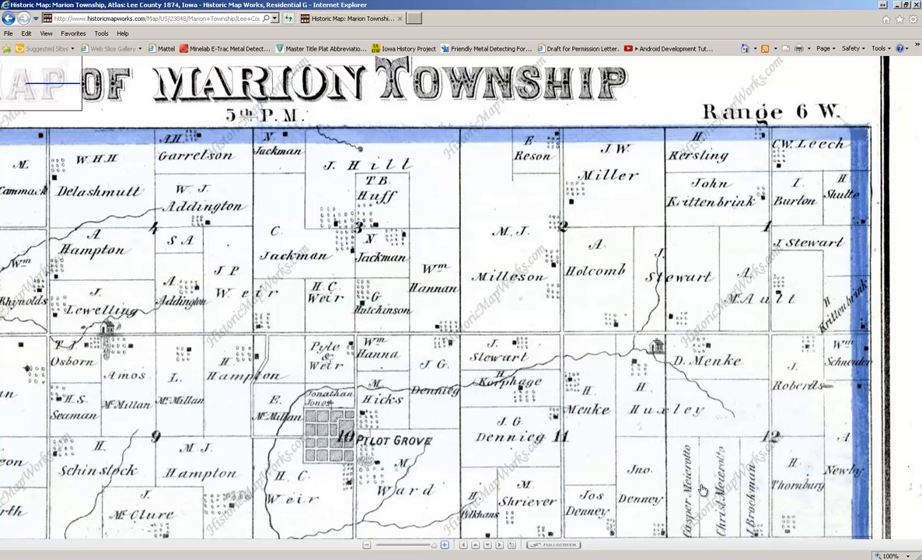
pyautogui.moveTo(470, 443); pyautogui.dragTo(482, 433)
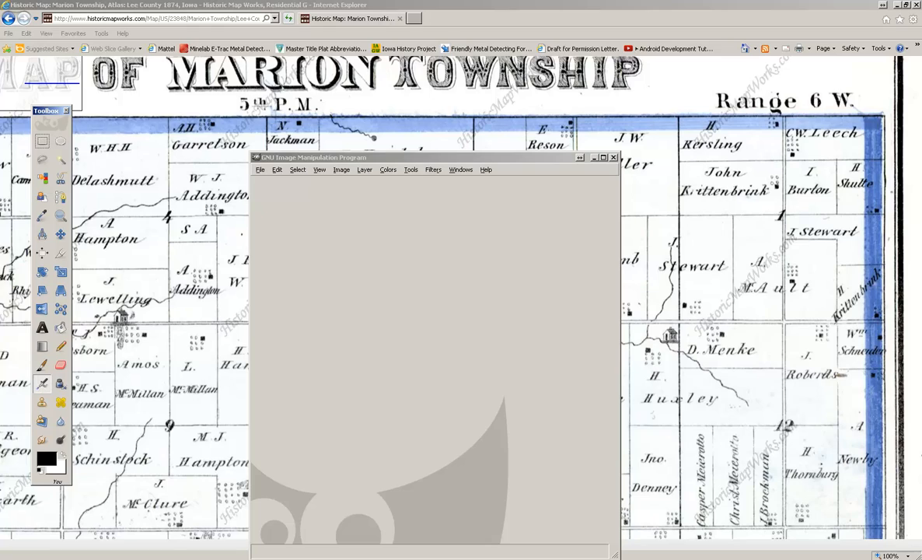
# - Create a 3500 × 3500 px image filled with transparency and maximize its window
pyautogui.click(260, 171)
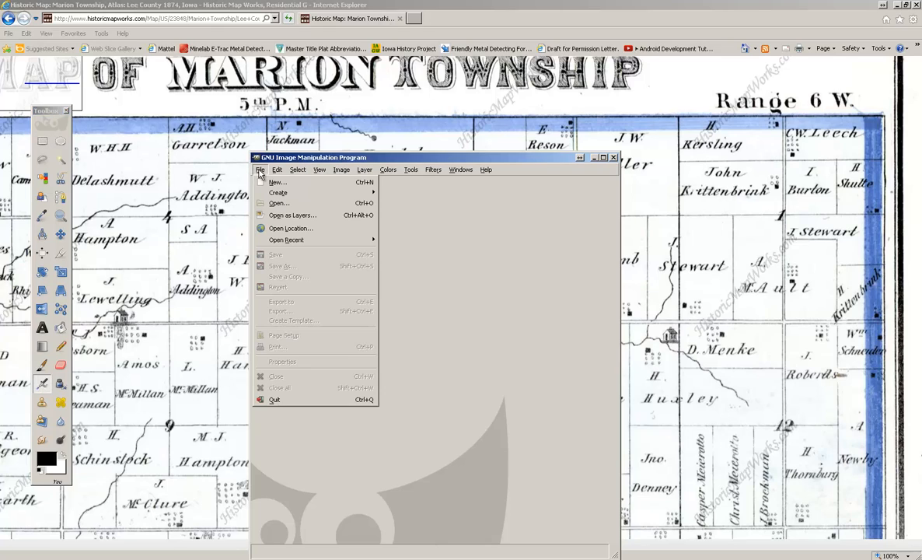
pyautogui.click(277, 181)
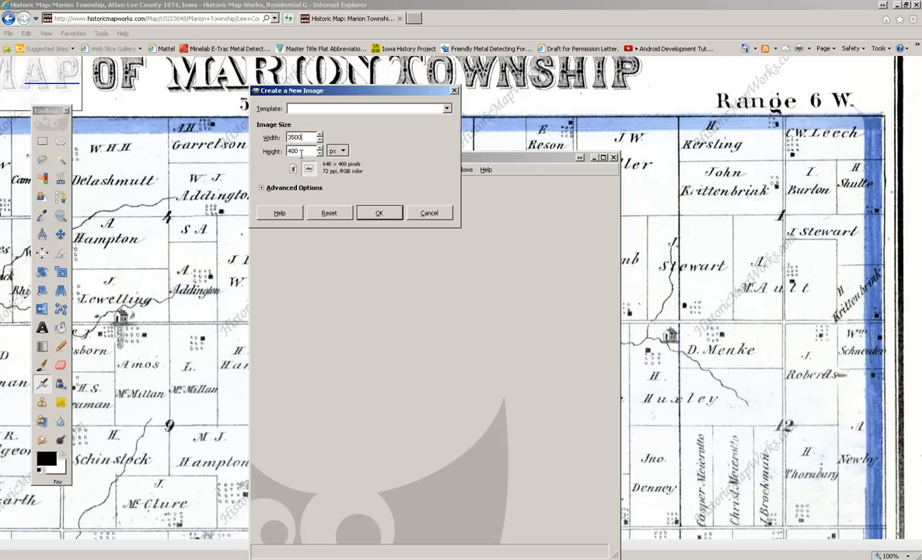
pyautogui.press('Tab')
pyautogui.write('3500')
pyautogui.click(262, 188)
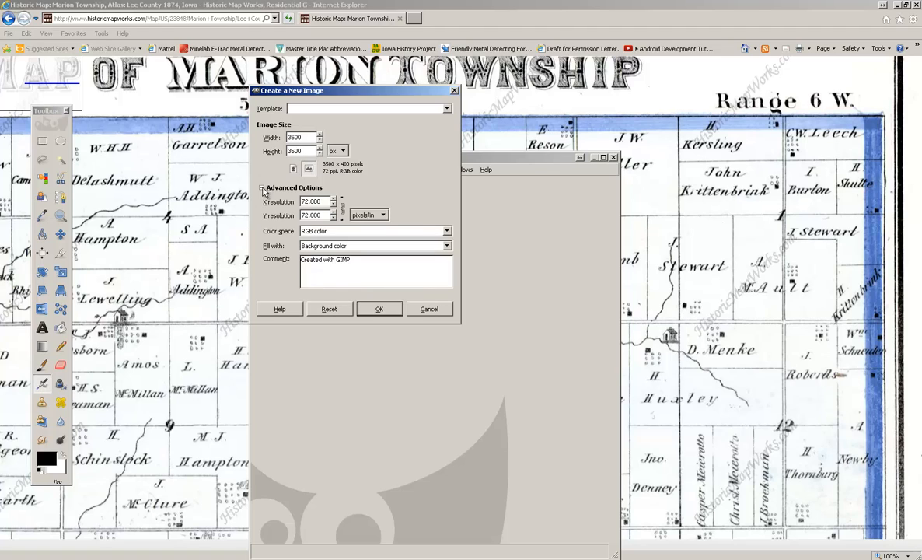
pyautogui.click(448, 246)
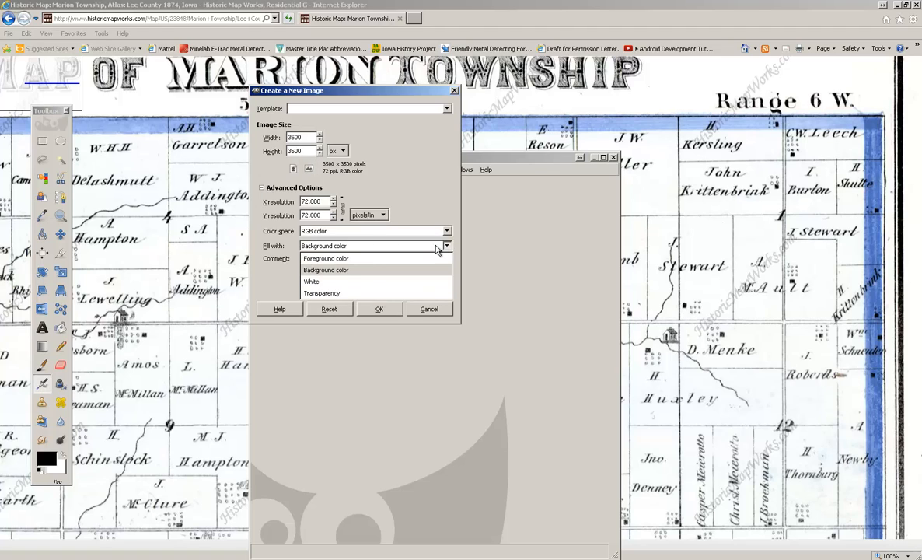
pyautogui.click(342, 293)
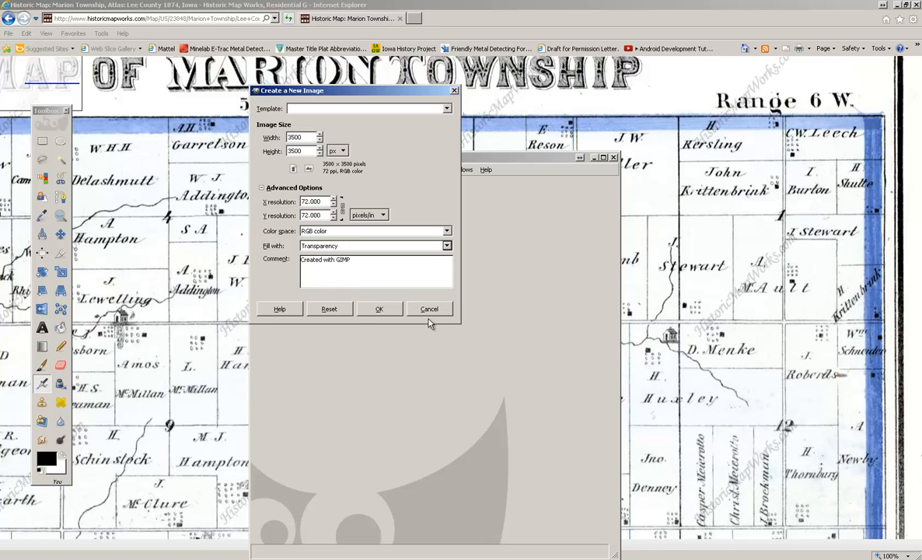
pyautogui.click(383, 309)
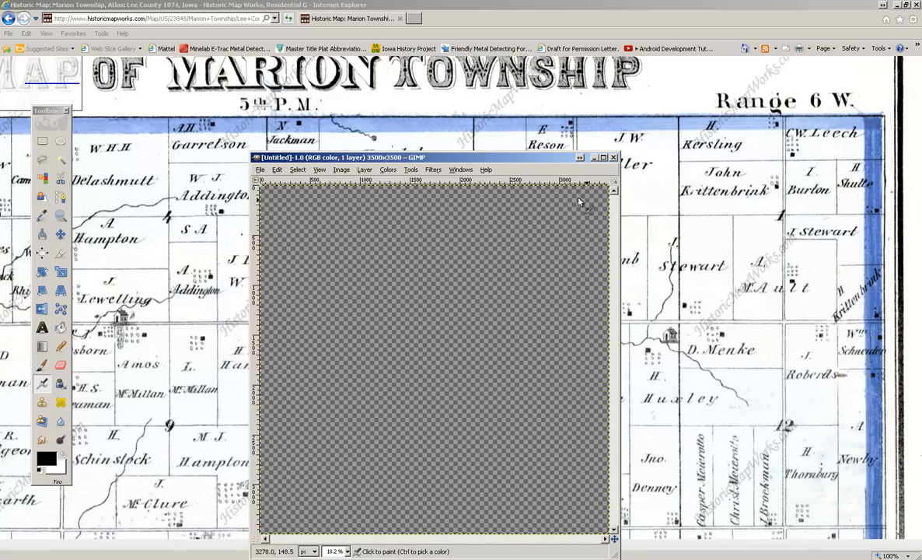
pyautogui.click(603, 158)
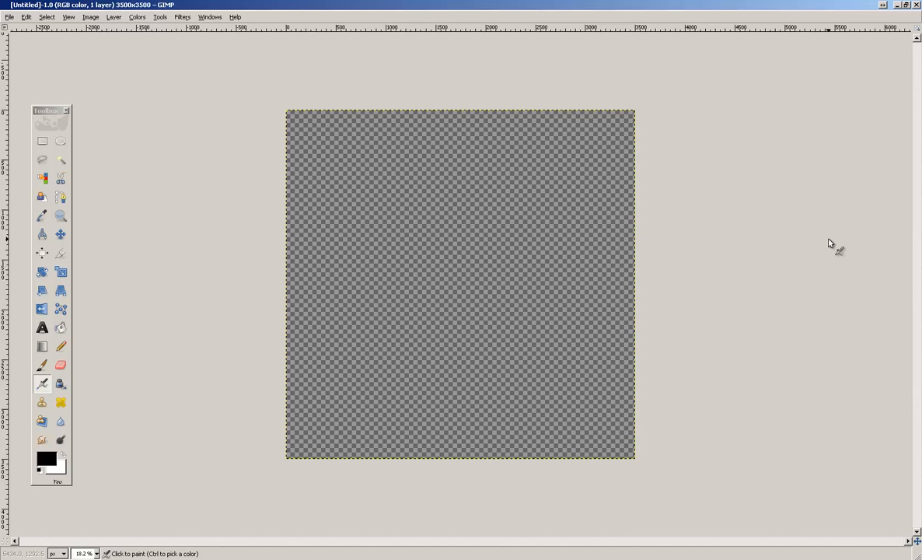
# - Paste the captured screenshot as a new image, then select and copy its northeastern map area, excluding the browser interface
pyautogui.press('ctrl')
pyautogui.hotkey('ctrl', 'shift', 'v')
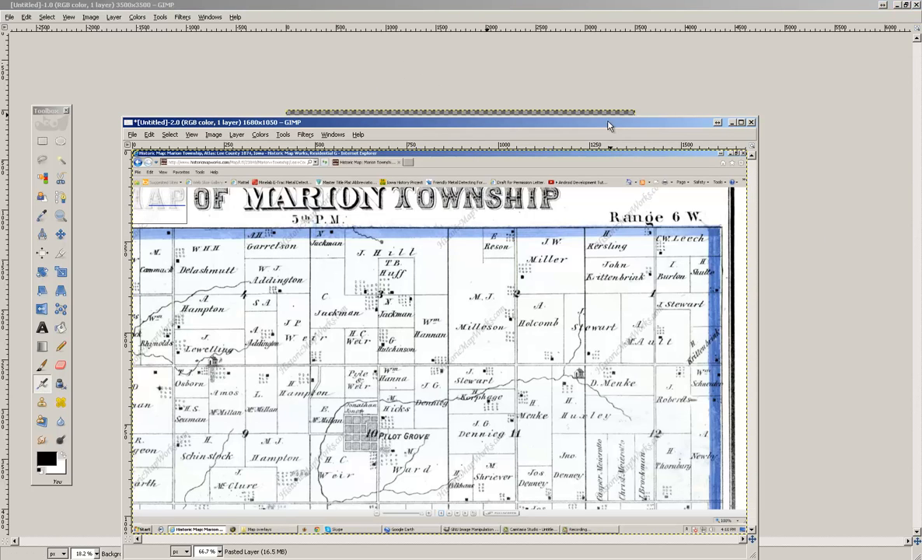
pyautogui.moveTo(607, 123); pyautogui.dragTo(662, 55)
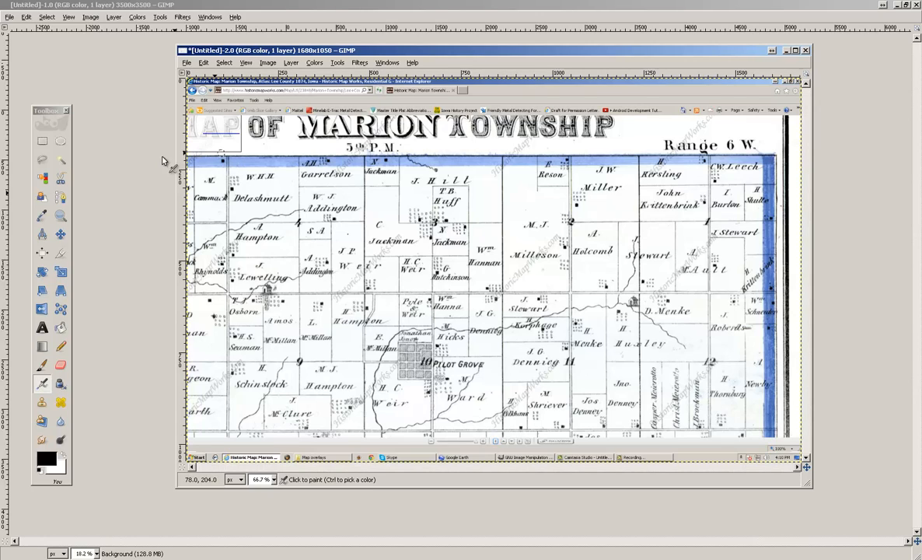
pyautogui.click(42, 141)
pyautogui.click(42, 140)
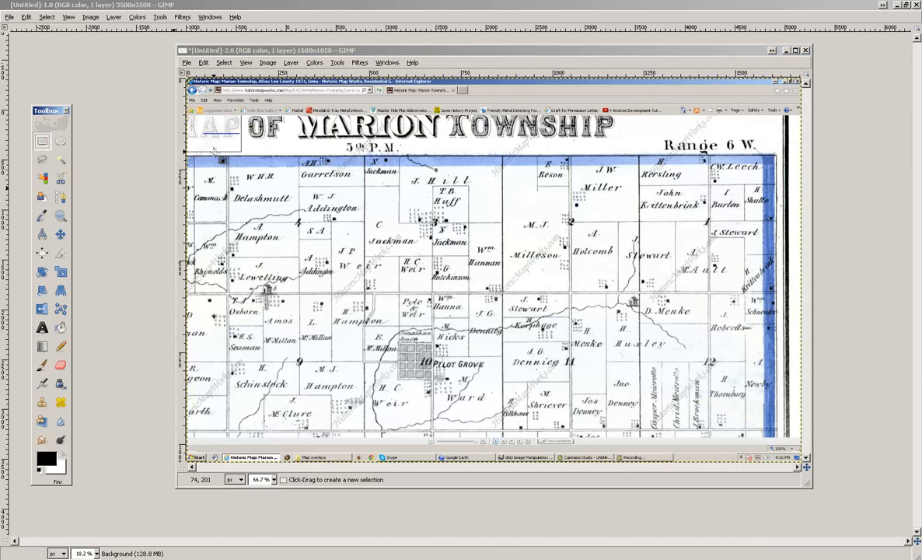
pyautogui.moveTo(214, 154); pyautogui.dragTo(789, 446)
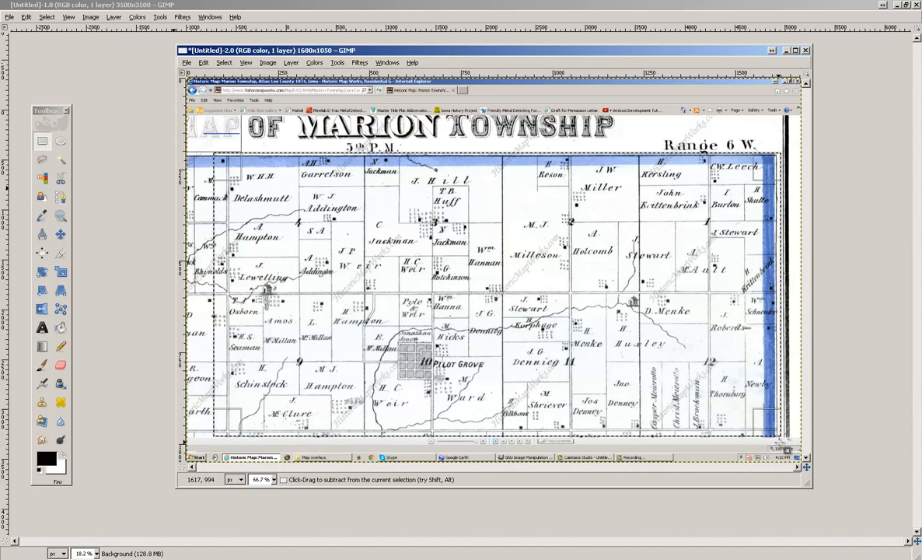
pyautogui.hotkey('ctrl', 'c')
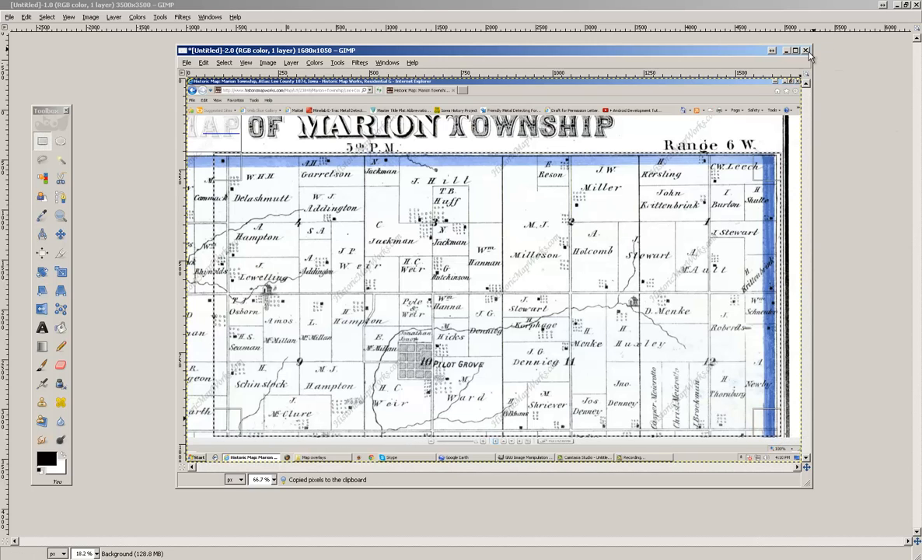
# - Close the screenshot image without saving and paste the copied map piece near the upper-right corner of the blank canvas
pyautogui.click(805, 49)
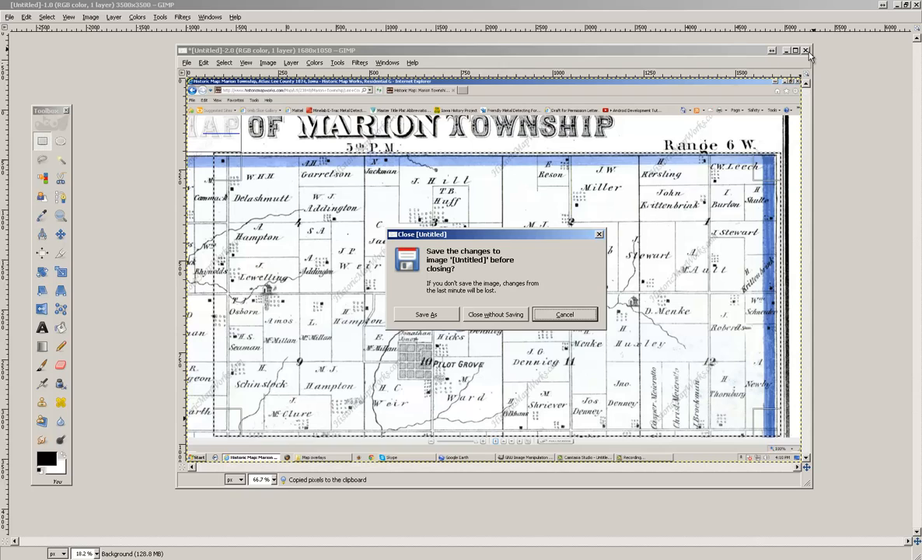
pyautogui.click(509, 315)
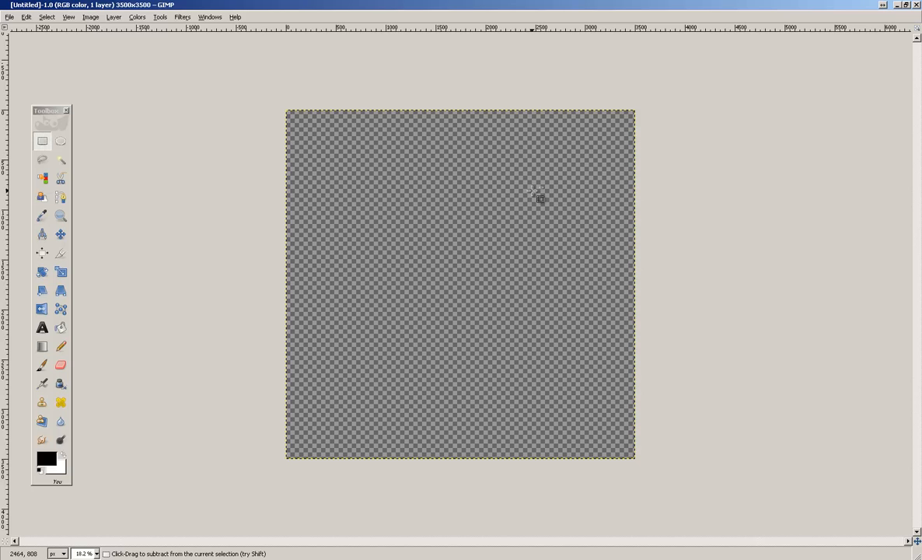
pyautogui.hotkey('ctrl', 'v')
pyautogui.moveTo(462, 283); pyautogui.dragTo(555, 151)
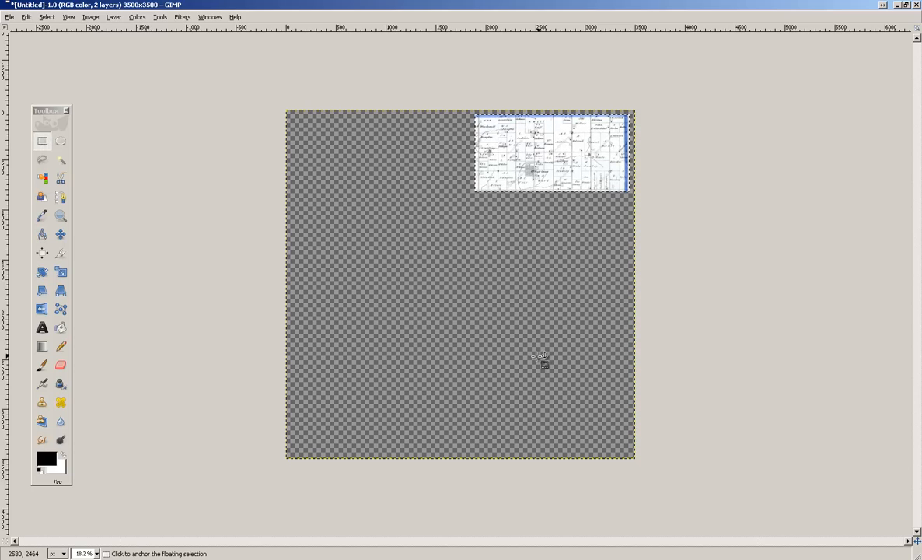
# - Capture the northwestern part of the township map from Internet Explorer, paste it in GIMP as a new image and copy its map area
pyautogui.click(224, 559)
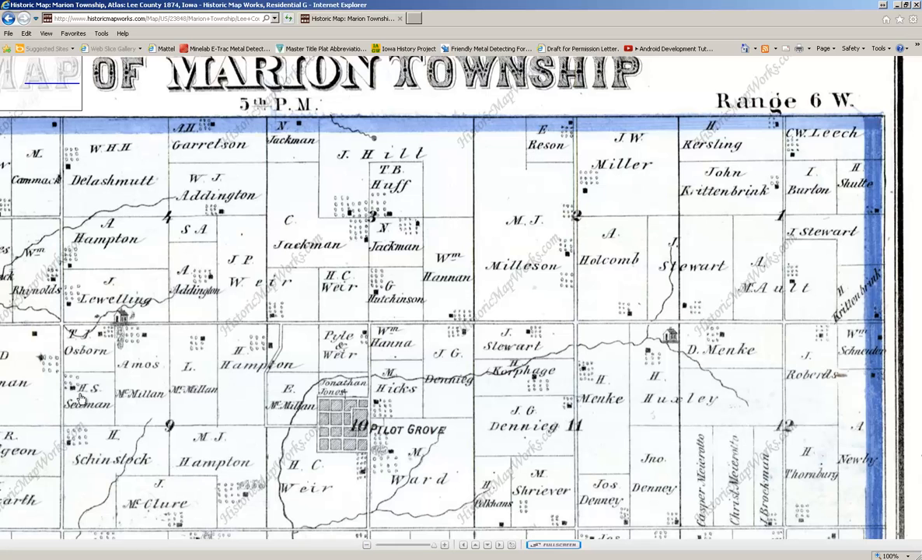
pyautogui.moveTo(81, 398); pyautogui.dragTo(542, 375)
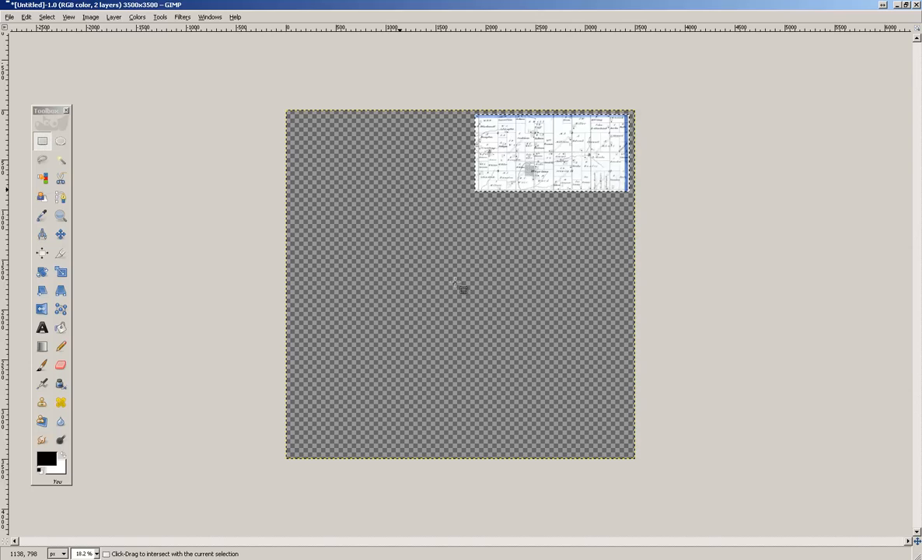
pyautogui.hotkey('ctrl', 'shift', 'v')
pyautogui.moveTo(87, 107); pyautogui.dragTo(512, 402)
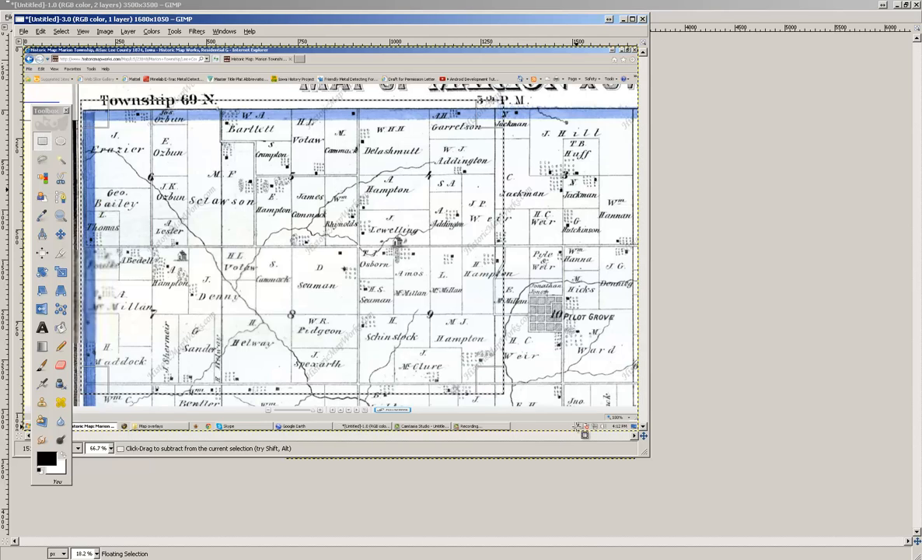
pyautogui.hotkey('ctrl', 'c')
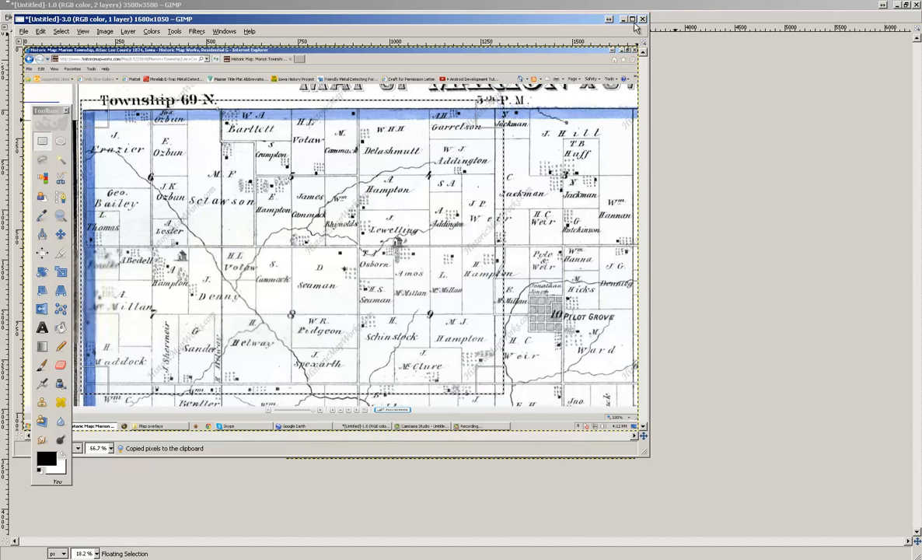
# - Close the second screenshot without saving and place the copied northwestern piece against the west side of the first map piece
pyautogui.click(642, 19)
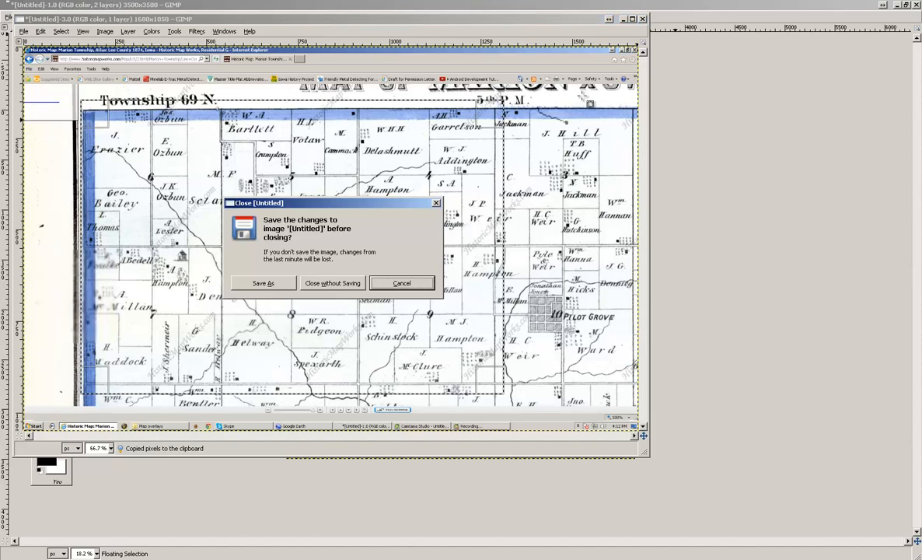
pyautogui.click(349, 283)
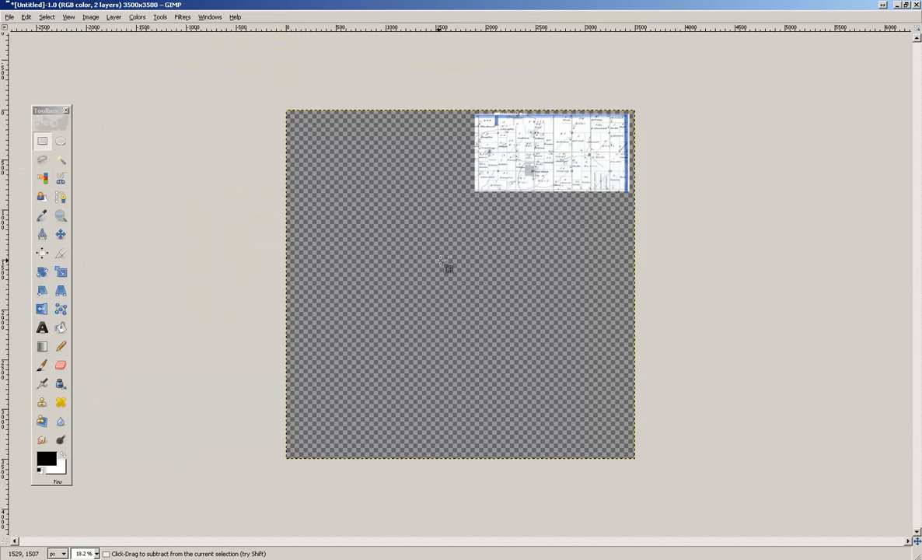
pyautogui.moveTo(598, 177); pyautogui.dragTo(418, 179)
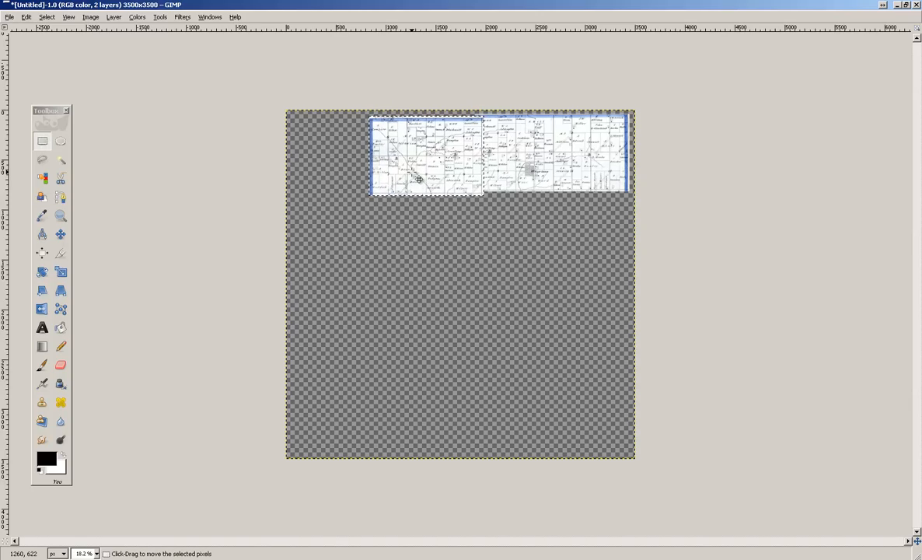
# - Move the floating northwestern piece over the northeastern one so the section road along their lower edges lines up
pyautogui.keyDown('ctrl'); pyautogui.scroll(5, 508, 178); pyautogui.keyUp('ctrl')
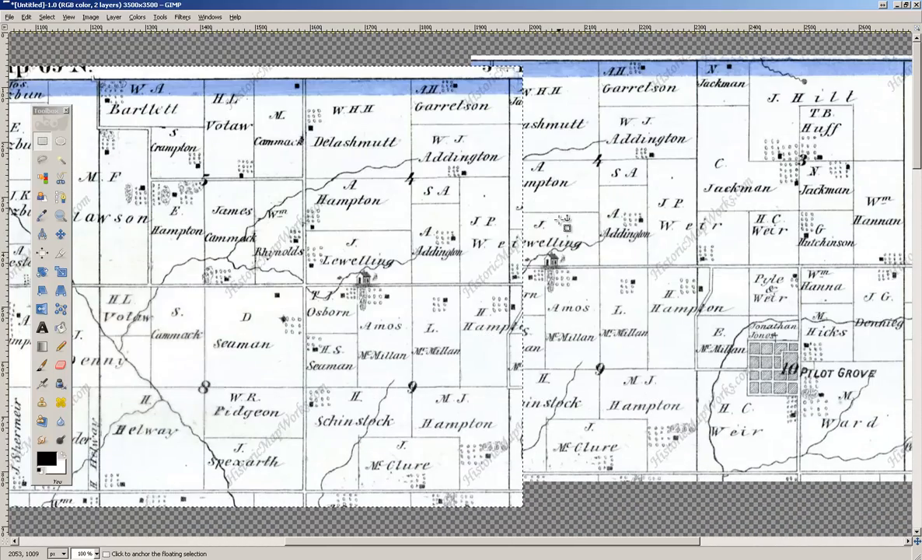
pyautogui.scroll(-3, 565, 225)
pyautogui.moveTo(448, 276); pyautogui.dragTo(617, 252)
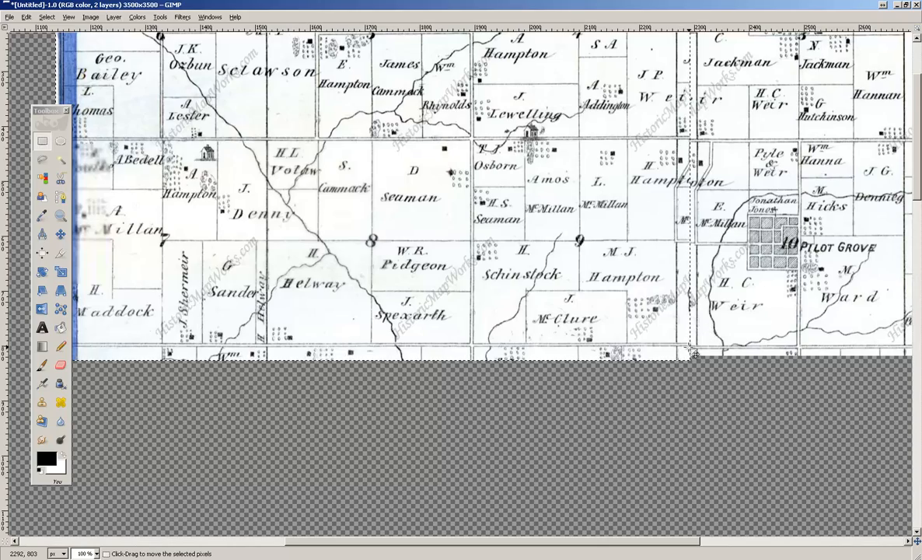
pyautogui.scroll(6, 693, 352)
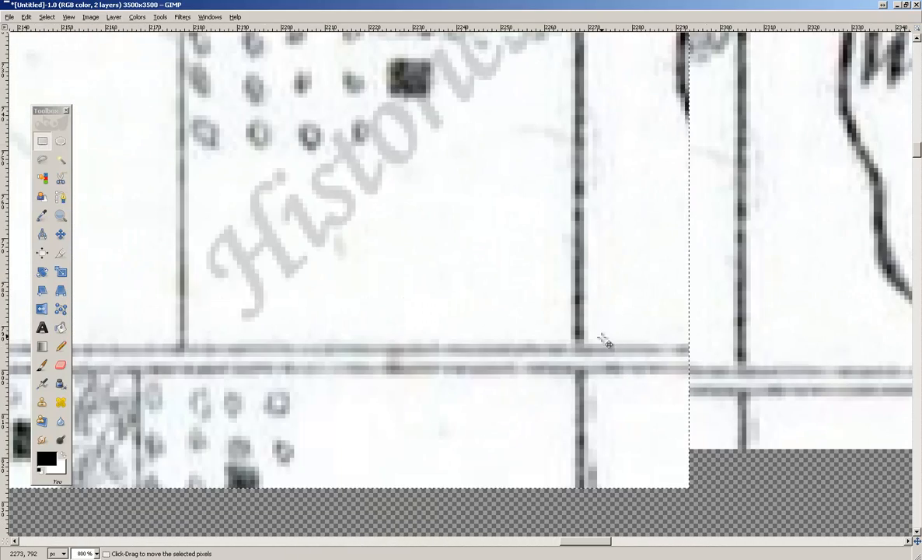
pyautogui.moveTo(604, 340); pyautogui.dragTo(710, 364)
# - Check the seam between the two pieces and nudge the northwestern one to the right until roads, creek and lettering match
pyautogui.scroll(5, 866, 285)
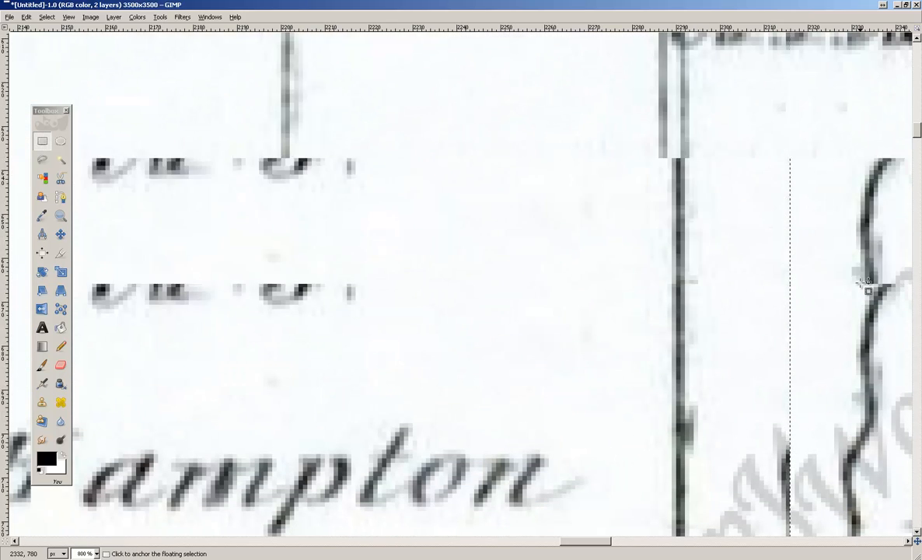
pyautogui.scroll(-2, 861, 282)
pyautogui.scroll(2, 859, 280)
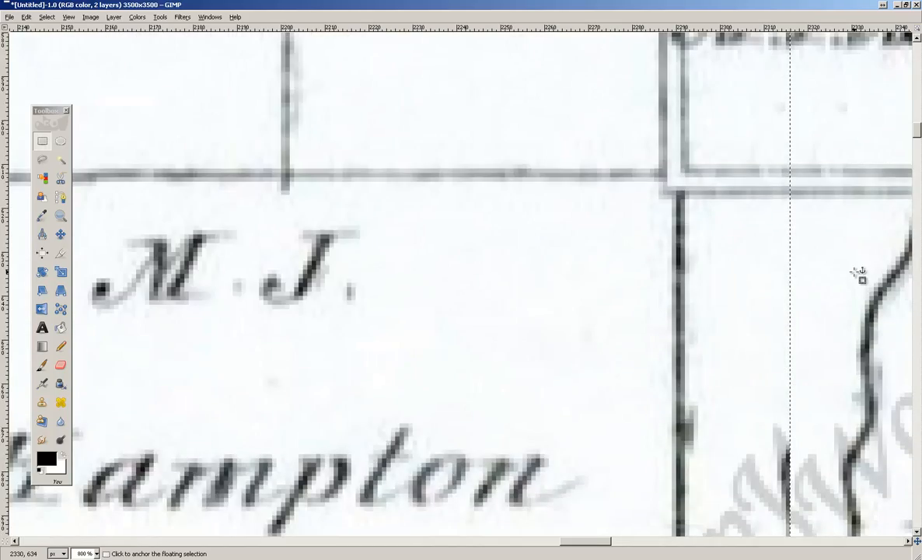
pyautogui.scroll(-9, 861, 274)
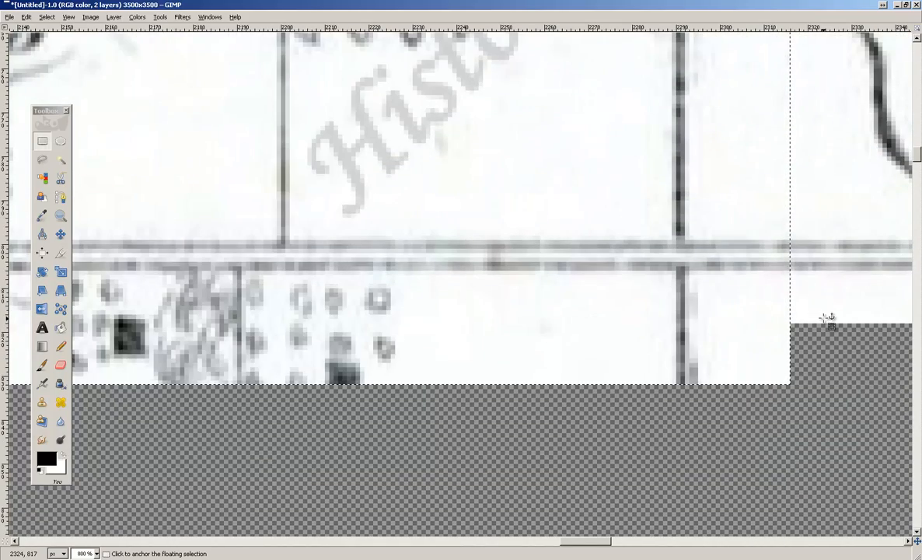
pyautogui.scroll(-6, 802, 312)
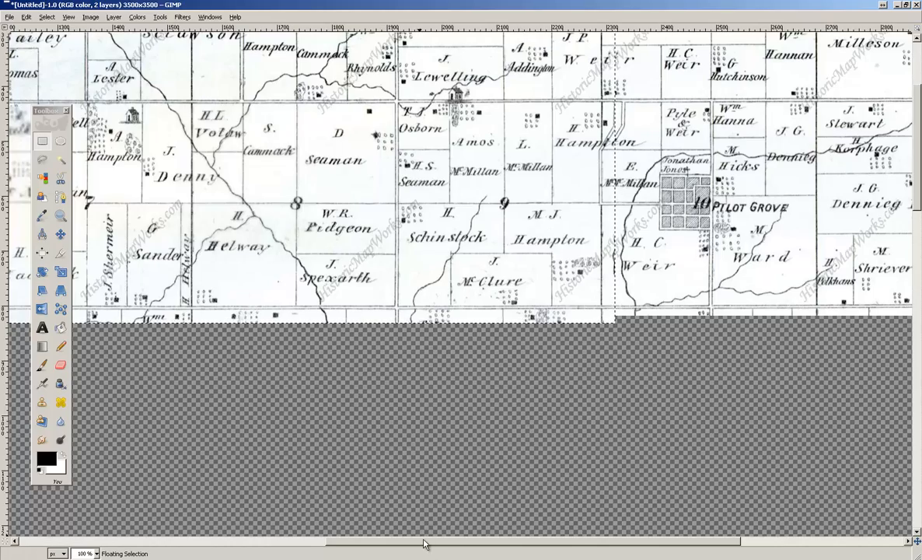
pyautogui.moveTo(424, 543); pyautogui.dragTo(465, 544)
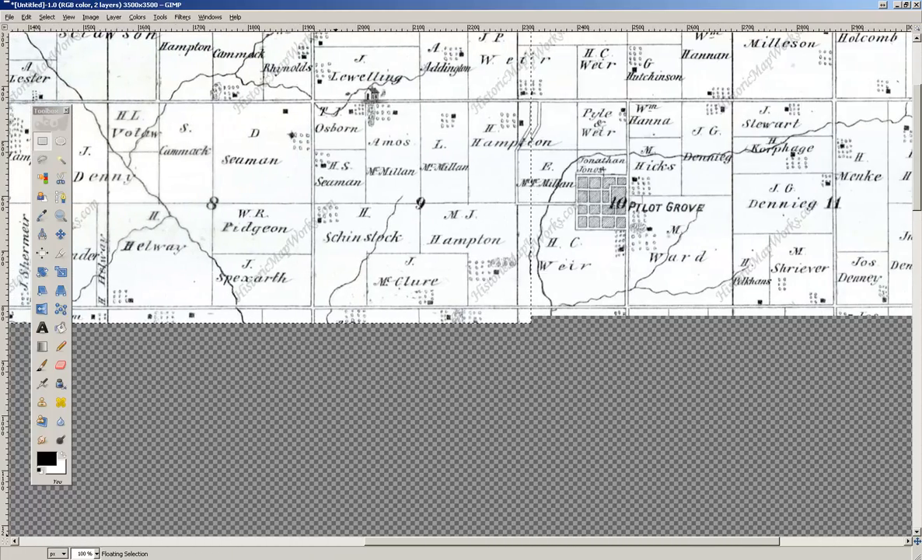
pyautogui.scroll(5, 565, 266)
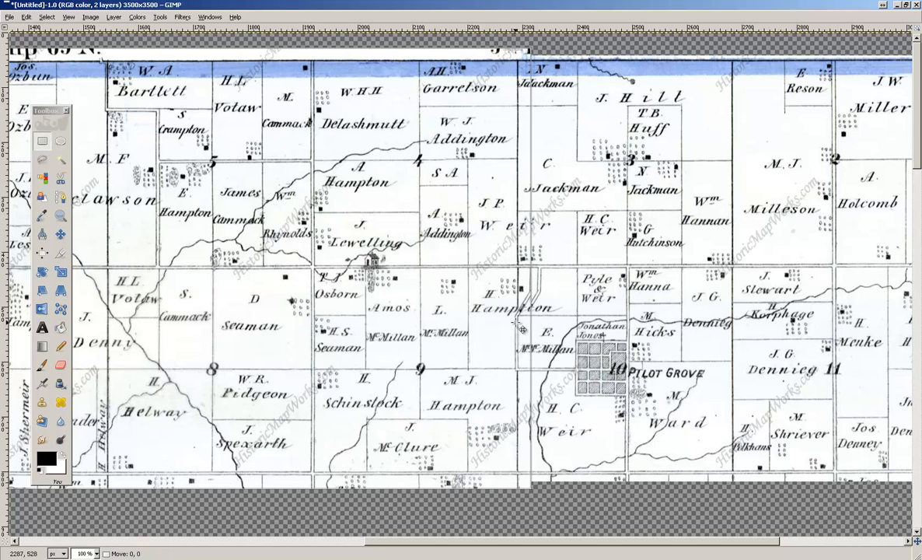
pyautogui.moveTo(523, 328); pyautogui.dragTo(531, 331)
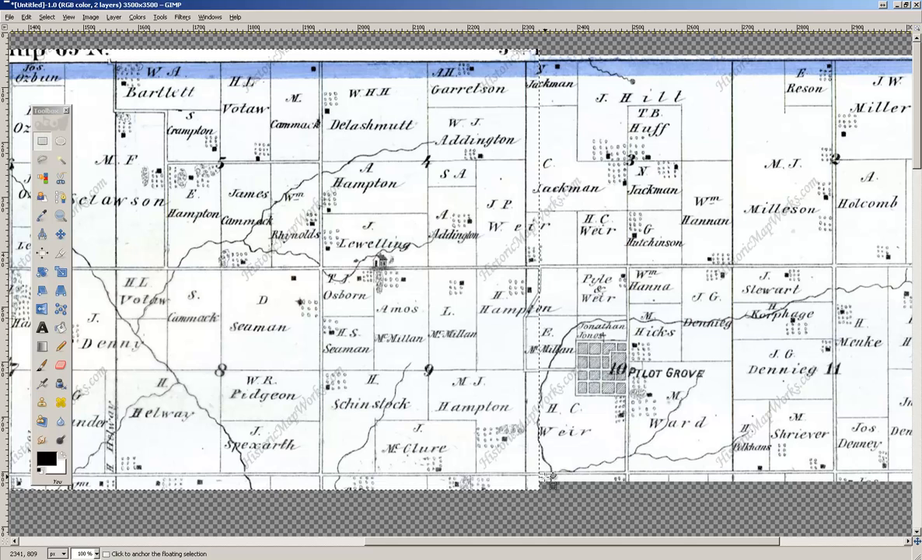
pyautogui.moveTo(528, 467); pyautogui.dragTo(529, 465)
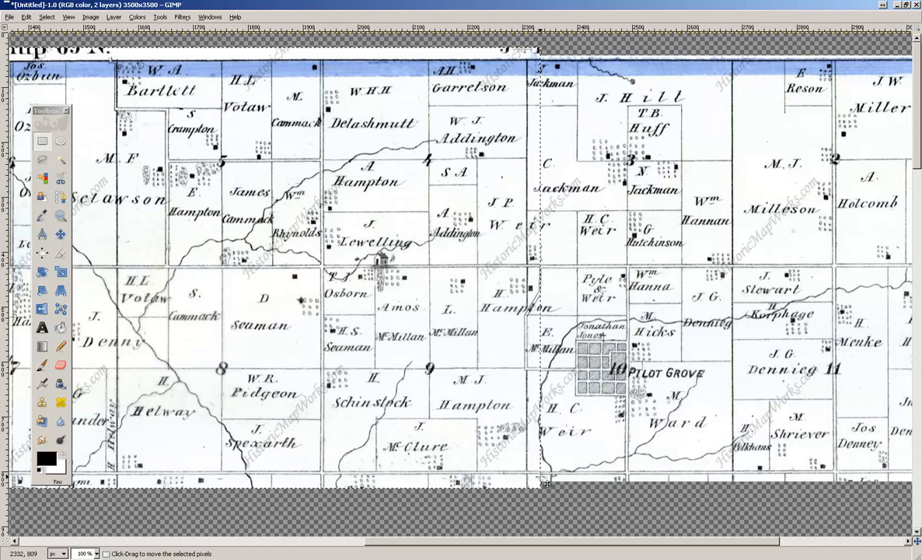
pyautogui.scroll(5, 544, 472)
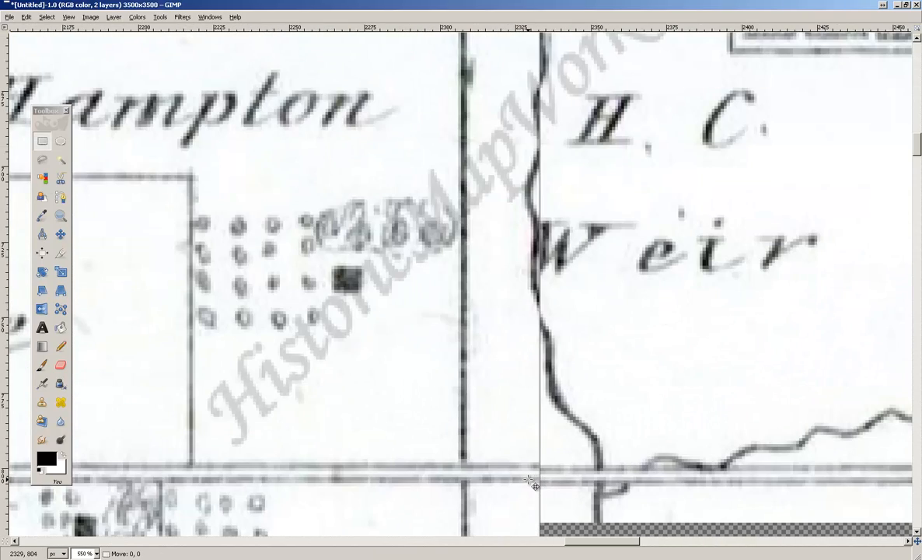
pyautogui.moveTo(534, 481); pyautogui.dragTo(533, 485)
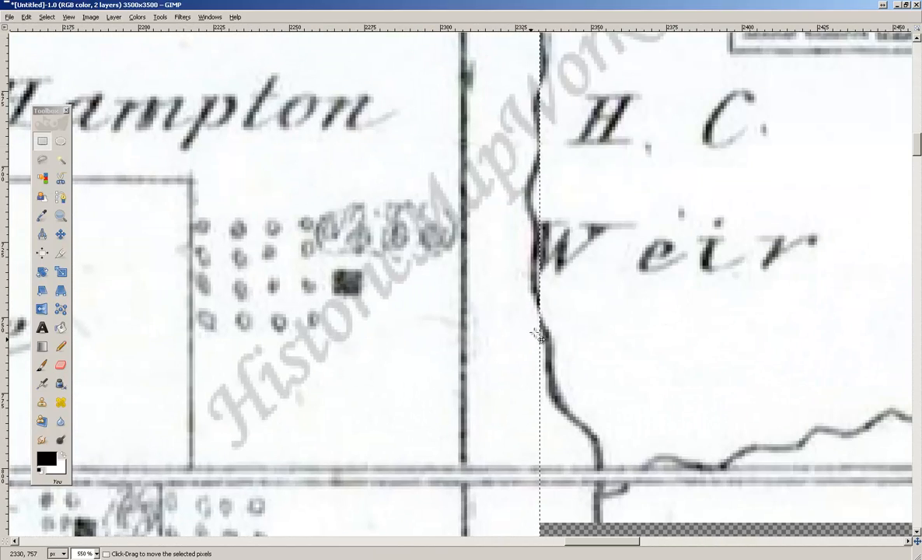
# - Shift the floating northwestern piece slightly west so roads and creek meet at the seam, check its full height and anchor it
pyautogui.scroll(5, 607, 315)
pyautogui.scroll(5, 608, 315)
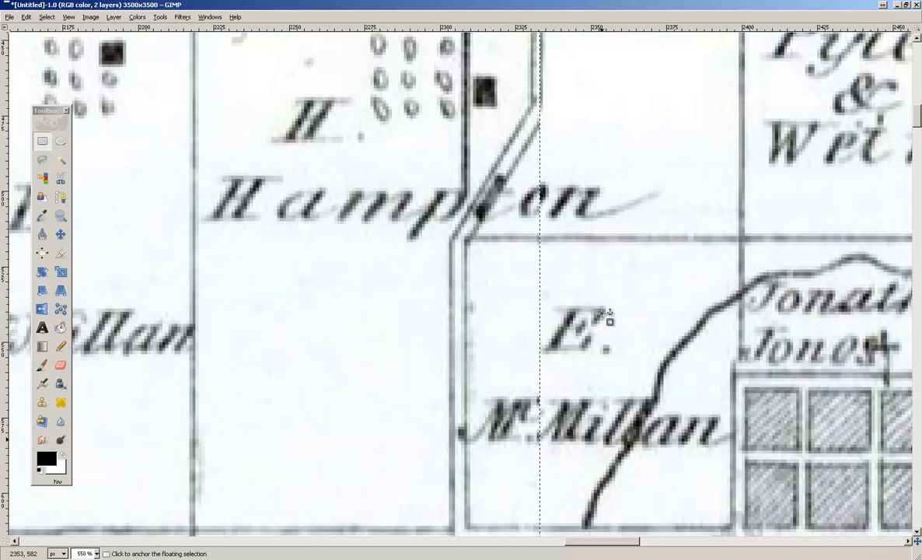
pyautogui.moveTo(520, 307)
pyautogui.mouseDown()
pyautogui.moveTo(491, 304)
pyautogui.moveTo(514, 306)
pyautogui.mouseUp()
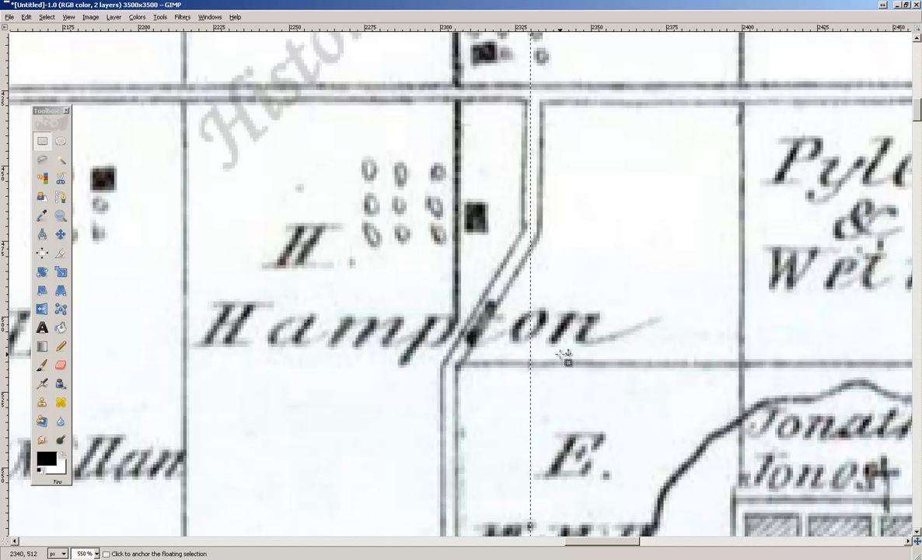
pyautogui.scroll(-8, 565, 362)
pyautogui.scroll(-4, 566, 362)
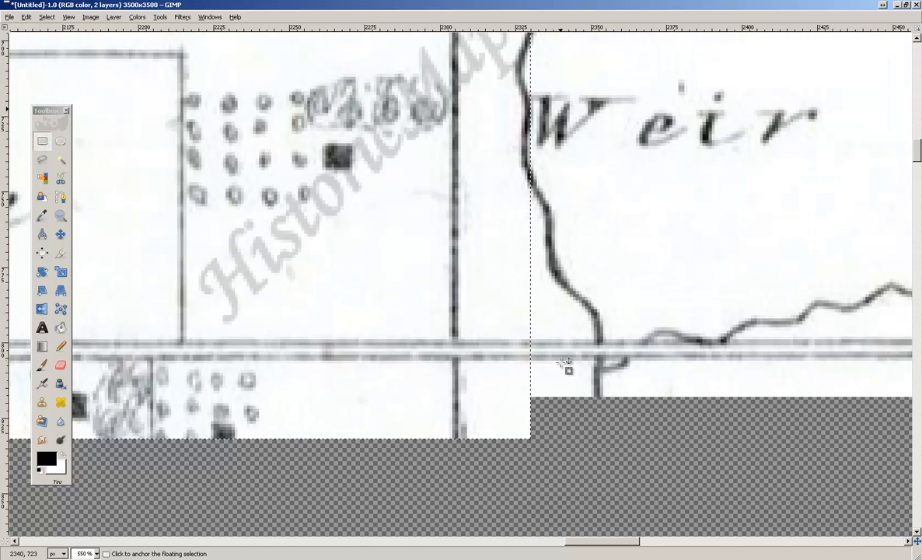
pyautogui.click(558, 374)
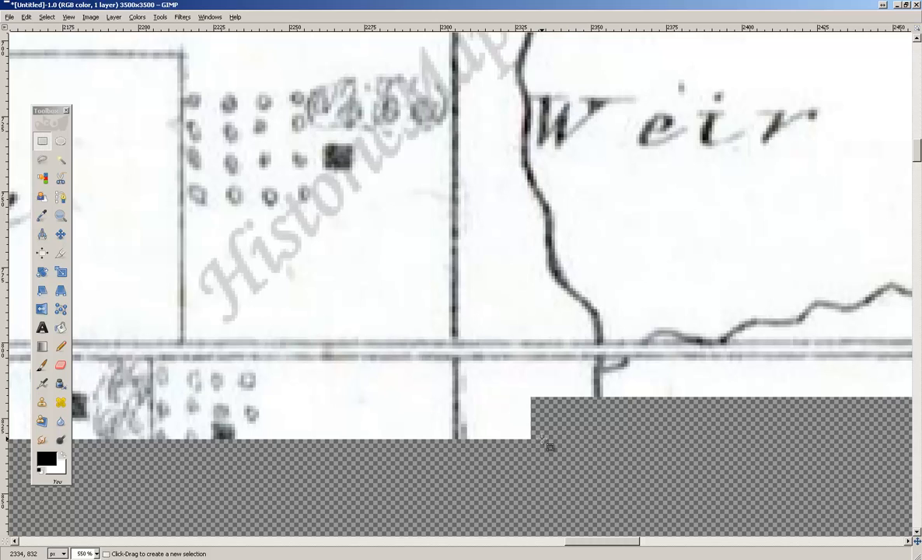
pyautogui.scroll(-3, 497, 380)
pyautogui.scroll(3, 509, 357)
pyautogui.scroll(-7, 412, 307)
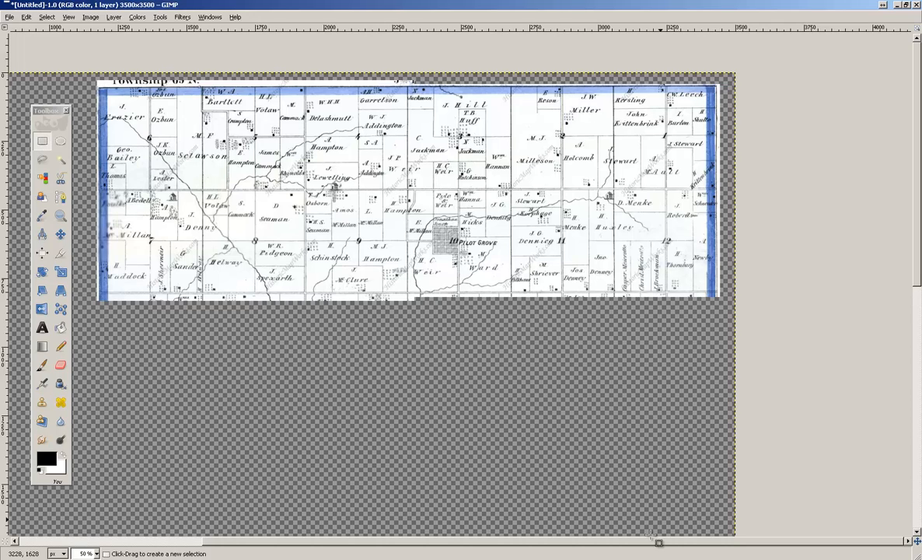
pyautogui.click(653, 559)
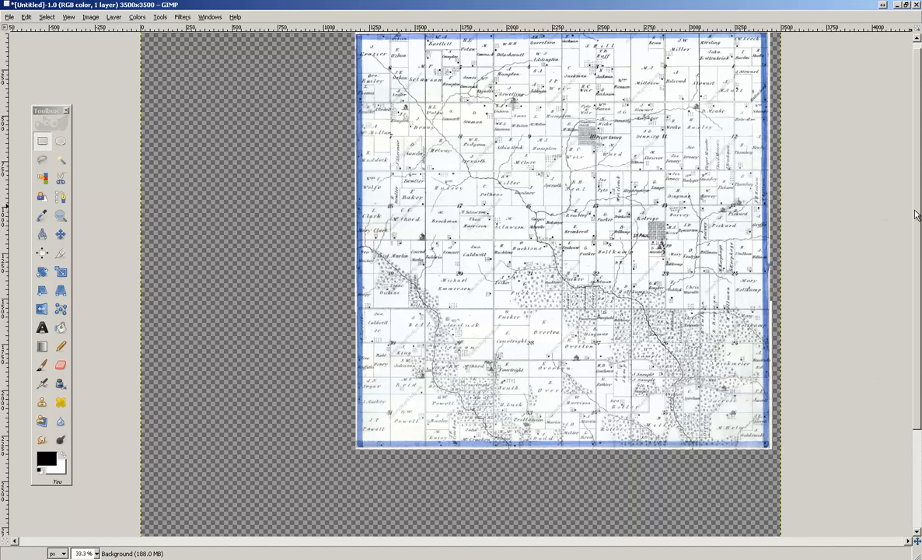
# - Draw a rectangular selection around the whole stitched township map
pyautogui.moveTo(917, 213); pyautogui.dragTo(916, 197)
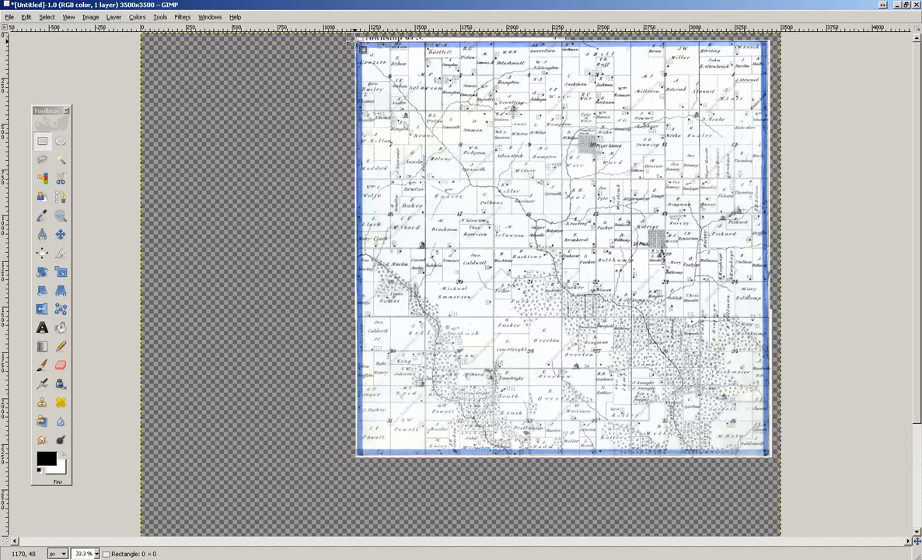
pyautogui.moveTo(443, 173); pyautogui.dragTo(547, 315)
pyautogui.click(301, 178)
pyautogui.moveTo(354, 40); pyautogui.dragTo(778, 465)
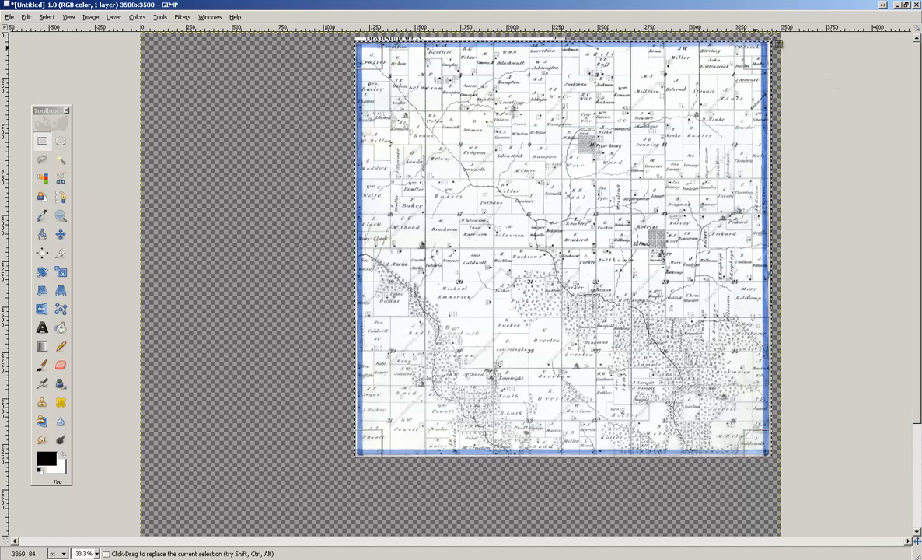
# - Adjust the selection's northeastern corner so it sits just outside the map's border lines
pyautogui.press('-')
pyautogui.press('-')
pyautogui.press('+')
pyautogui.press('+')
pyautogui.press('+')
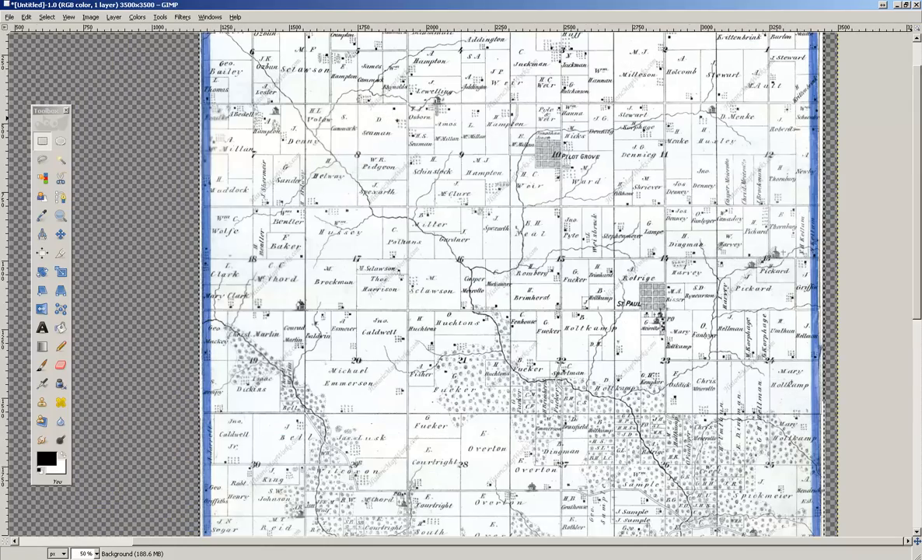
pyautogui.moveTo(919, 151); pyautogui.dragTo(919, 129)
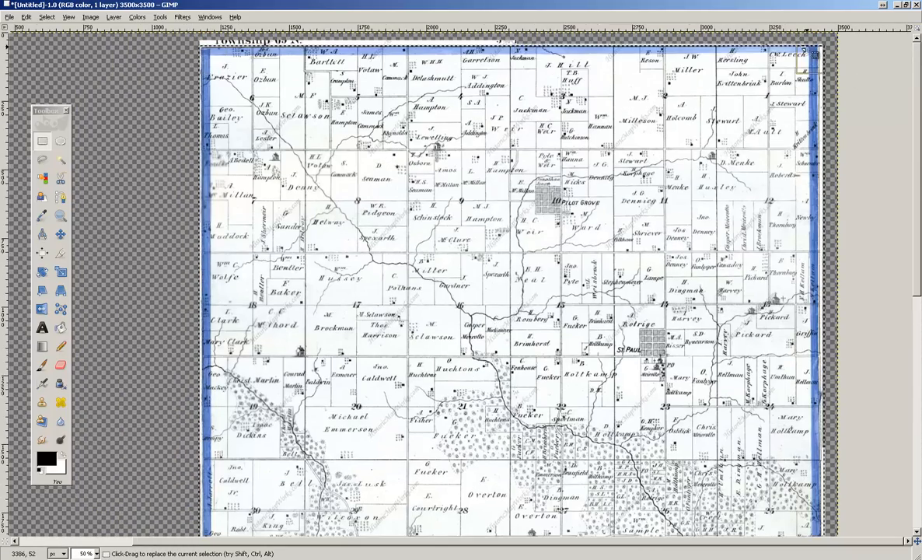
pyautogui.scroll(5, 812, 56)
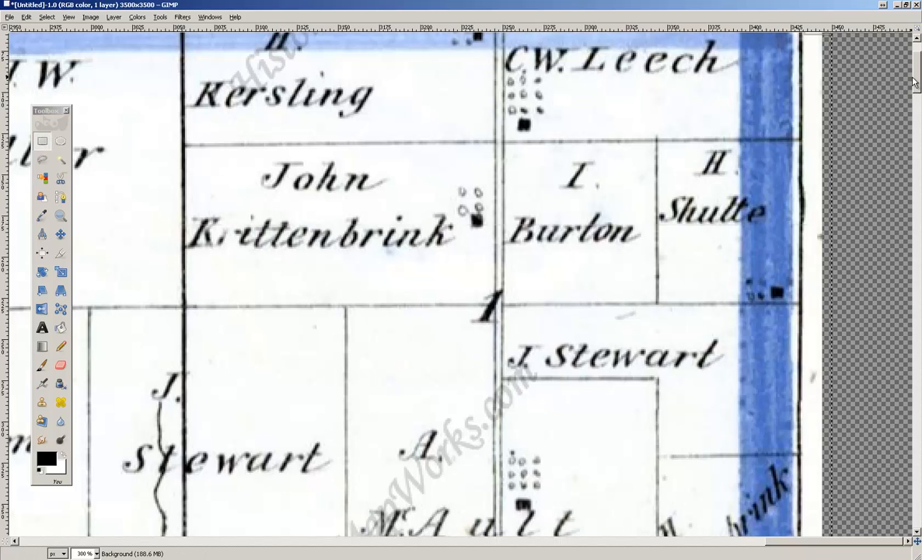
pyautogui.scroll(2, 847, 78)
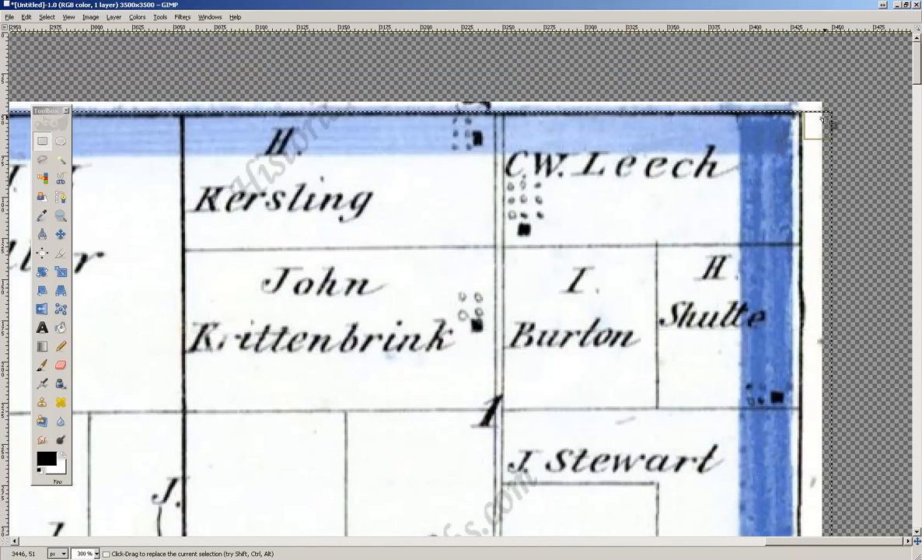
pyautogui.moveTo(825, 119); pyautogui.dragTo(795, 114)
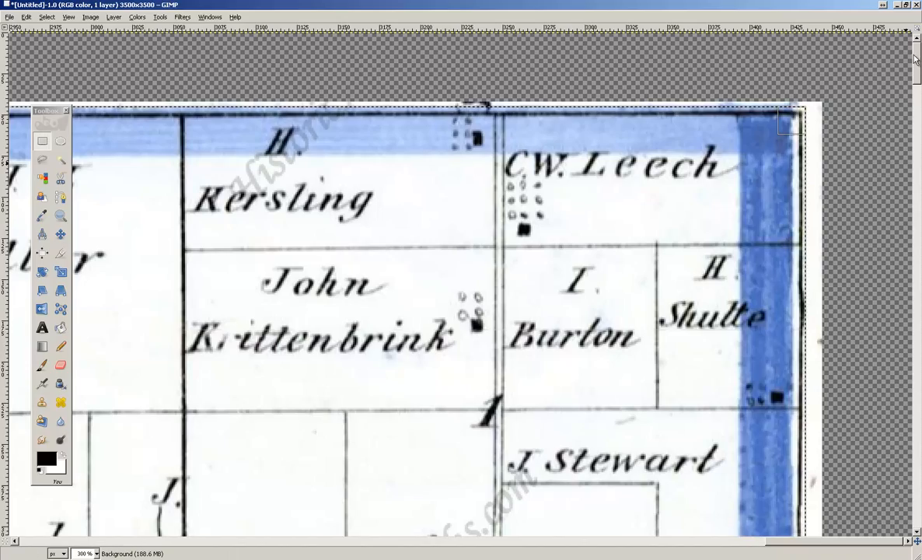
# - Widen the selection's east edge past the border beside section 25 and raise its south edge to just below the southern border
pyautogui.moveTo(917, 65); pyautogui.dragTo(921, 273)
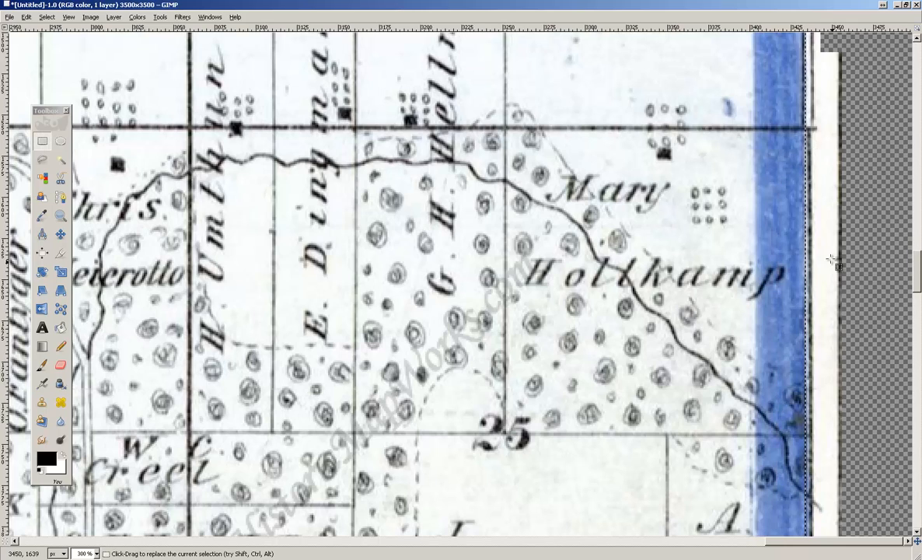
pyautogui.moveTo(797, 249); pyautogui.dragTo(814, 248)
pyautogui.moveTo(920, 282); pyautogui.dragTo(920, 363)
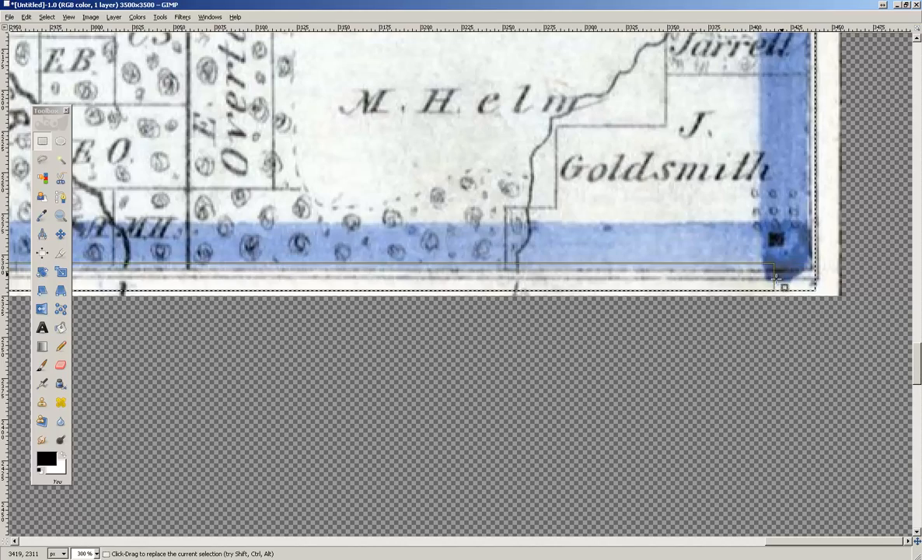
pyautogui.moveTo(427, 284); pyautogui.dragTo(428, 284)
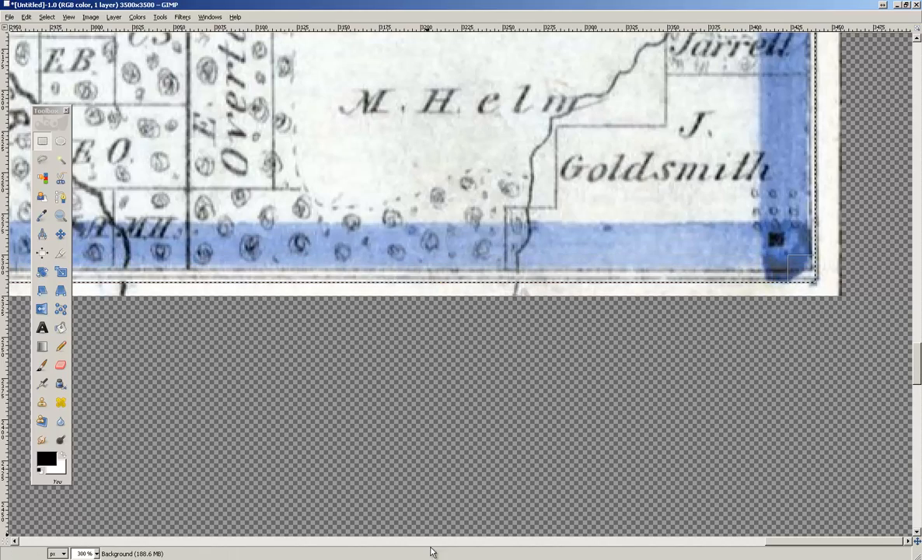
# - Fit the selection's west edge just outside the western border, checking it from the southwestern to the northwestern corner
pyautogui.moveTo(772, 542); pyautogui.dragTo(298, 520)
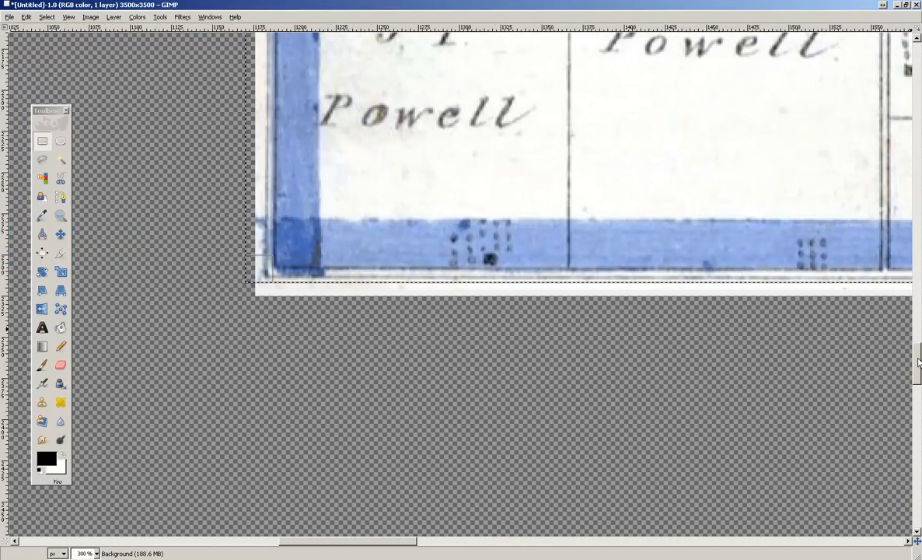
pyautogui.moveTo(919, 363); pyautogui.dragTo(919, 302)
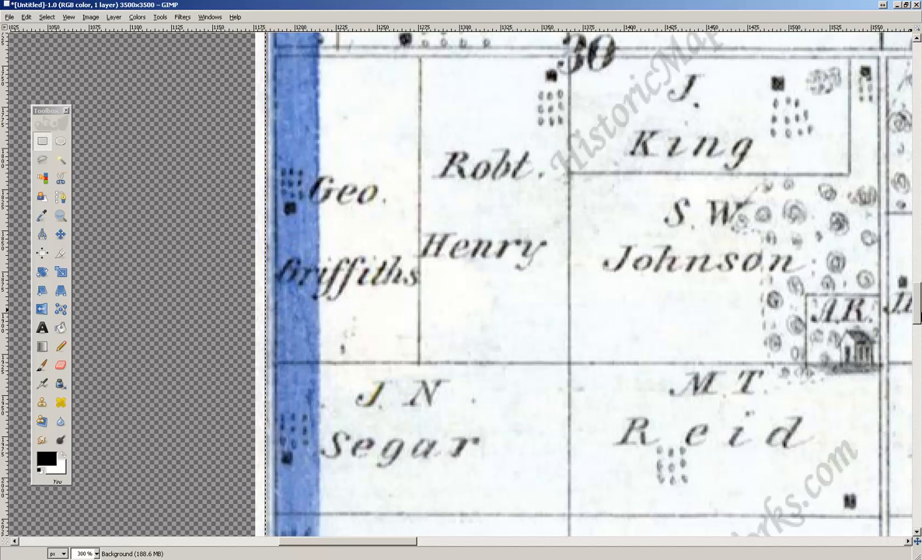
pyautogui.moveTo(919, 299); pyautogui.dragTo(903, 66)
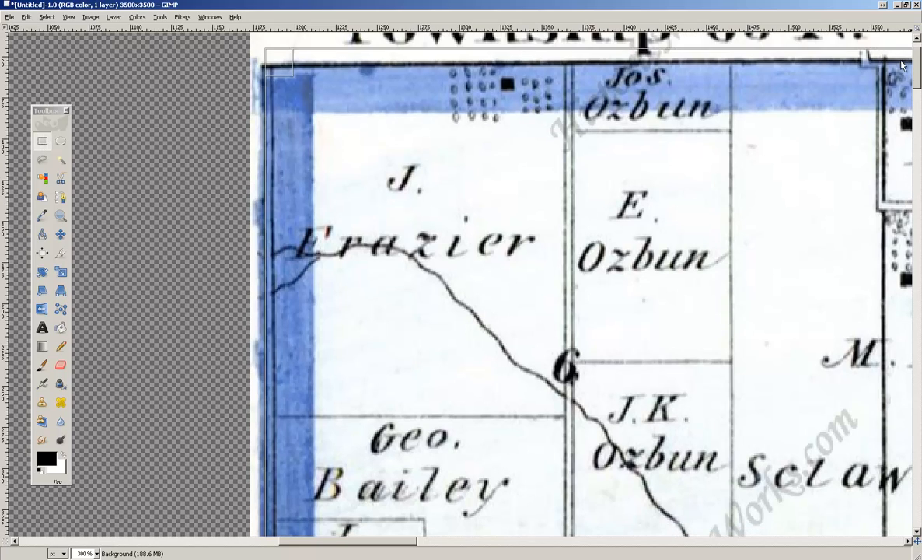
pyautogui.moveTo(275, 293); pyautogui.dragTo(260, 289)
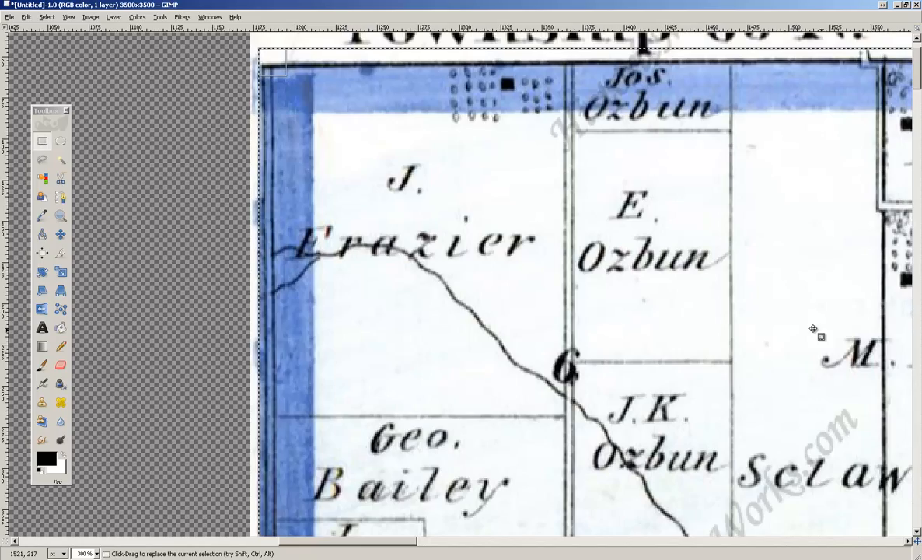
# - Copy the selected township map and paste it as a new image
pyautogui.scroll(1, 815, 325)
pyautogui.scroll(-4, 723, 252)
pyautogui.scroll(-3, 770, 309)
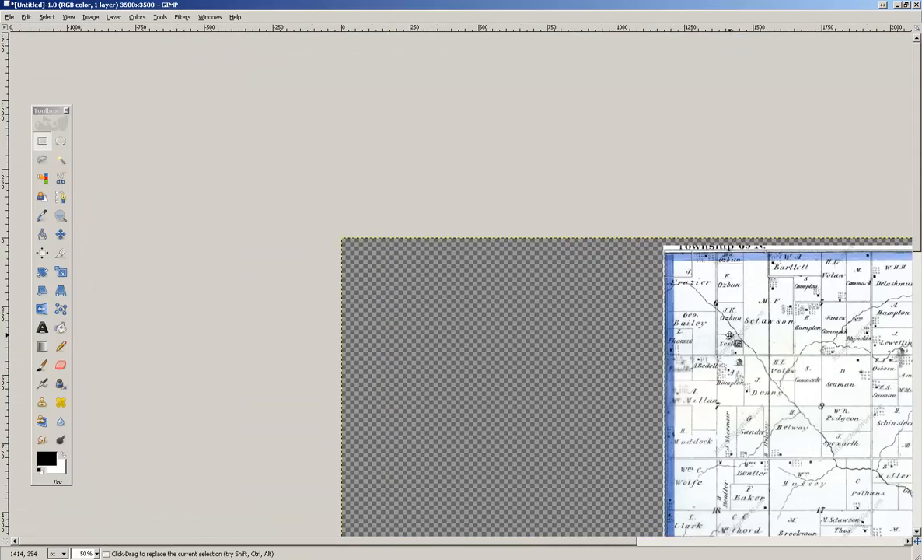
pyautogui.moveTo(920, 249)
pyautogui.mouseDown()
pyautogui.moveTo(920, 311)
pyautogui.moveTo(912, 241)
pyautogui.mouseUp()
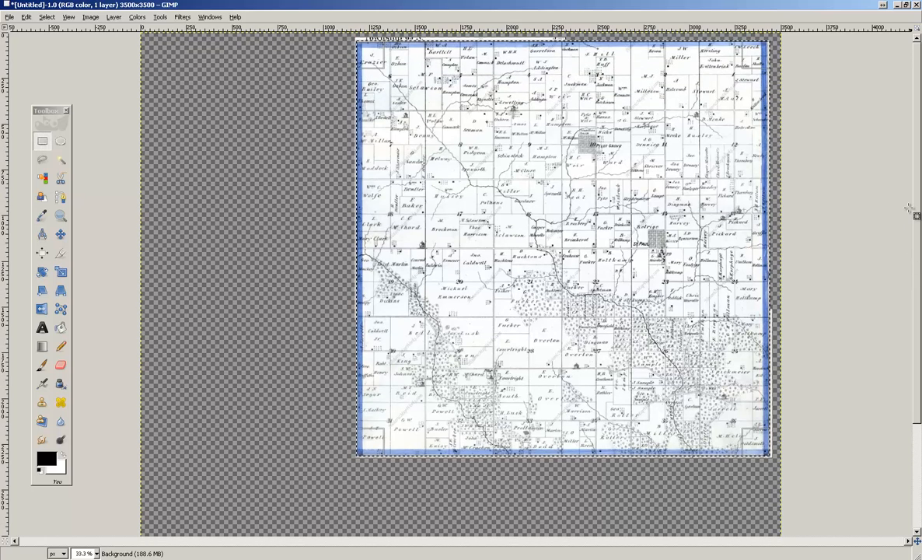
pyautogui.hotkey('ctrl', 'c')
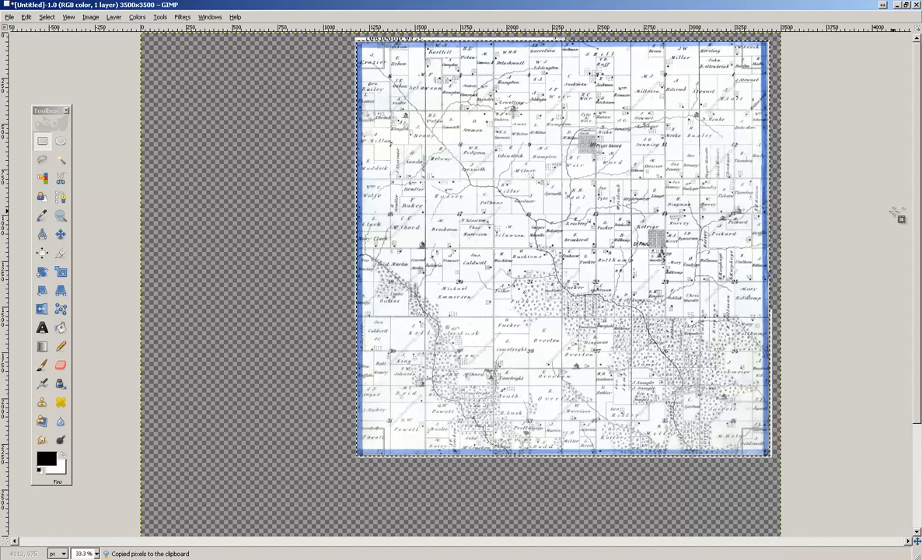
pyautogui.hotkey('ctrl', 'shift', 'v')
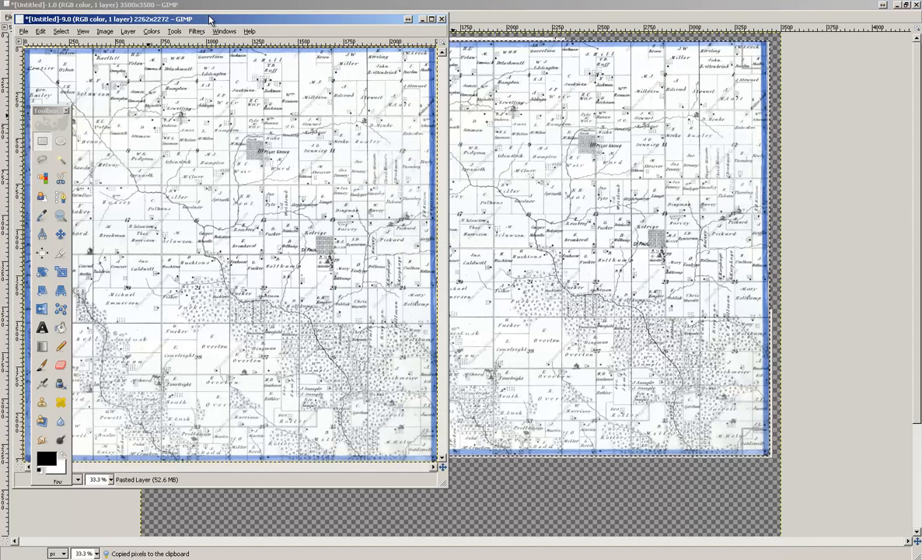
# - Bring the new image window to the middle and examine the stitched map around Pilot Grove for detail and seams
pyautogui.moveTo(209, 18); pyautogui.dragTo(507, 62)
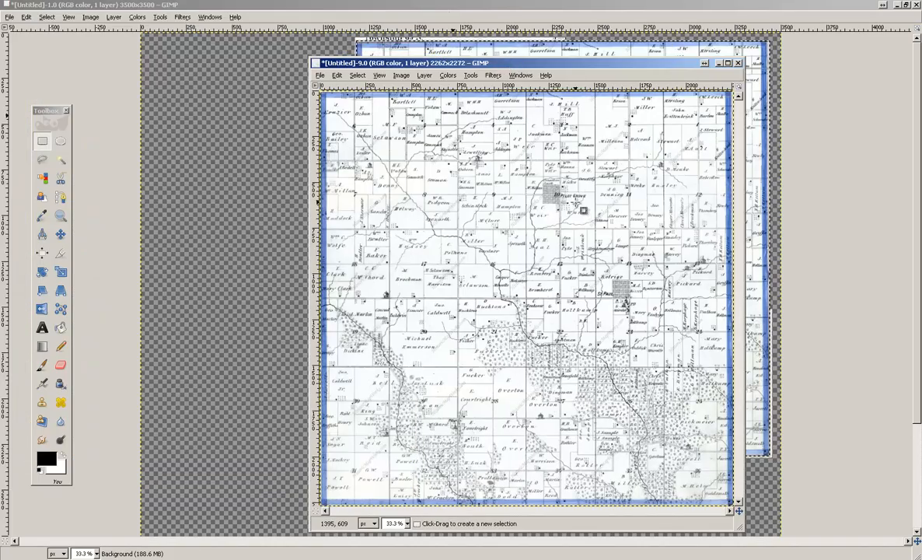
pyautogui.scroll(5, 583, 210)
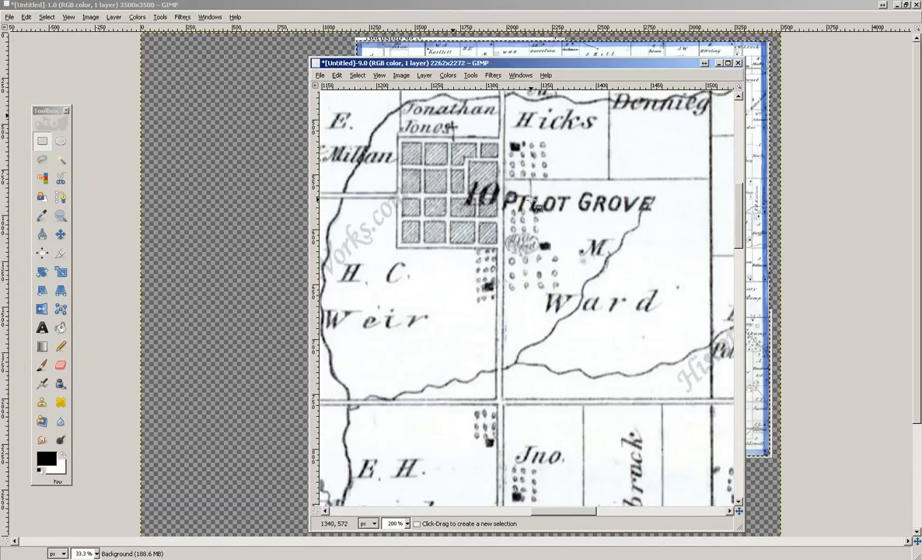
pyautogui.scroll(-4, 537, 207)
pyautogui.scroll(3, 562, 192)
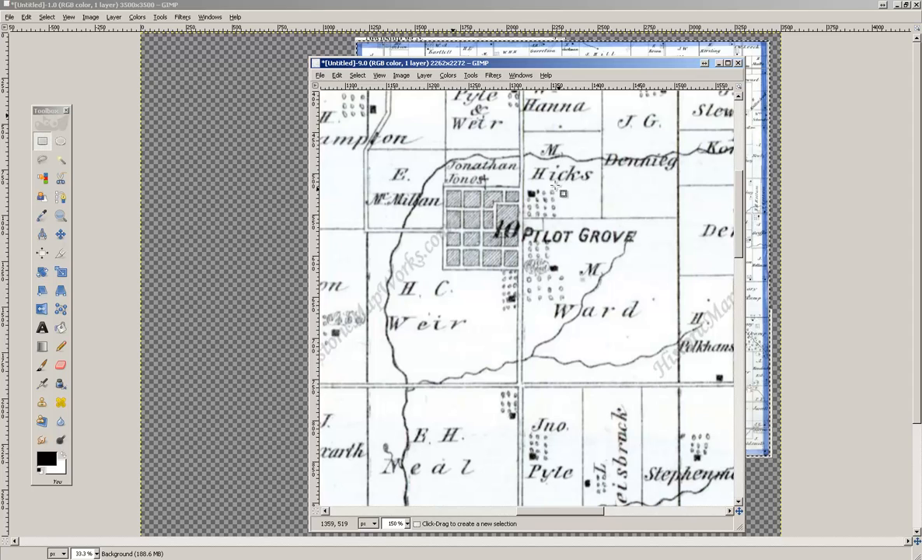
pyautogui.moveTo(545, 188); pyautogui.dragTo(632, 278)
pyautogui.click(525, 220)
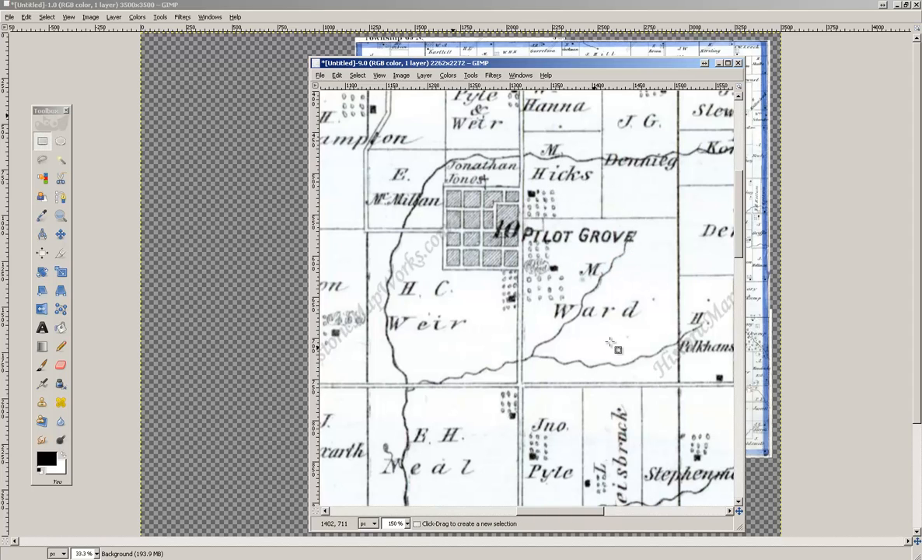
pyautogui.moveTo(744, 217)
pyautogui.mouseDown()
pyautogui.moveTo(744, 143)
pyautogui.moveTo(745, 232)
pyautogui.mouseUp()
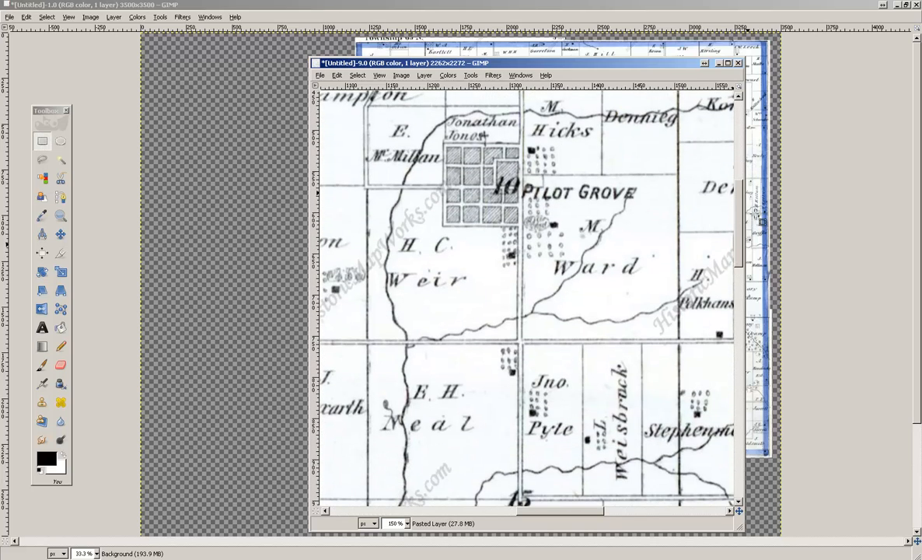
pyautogui.scroll(-2, 529, 247)
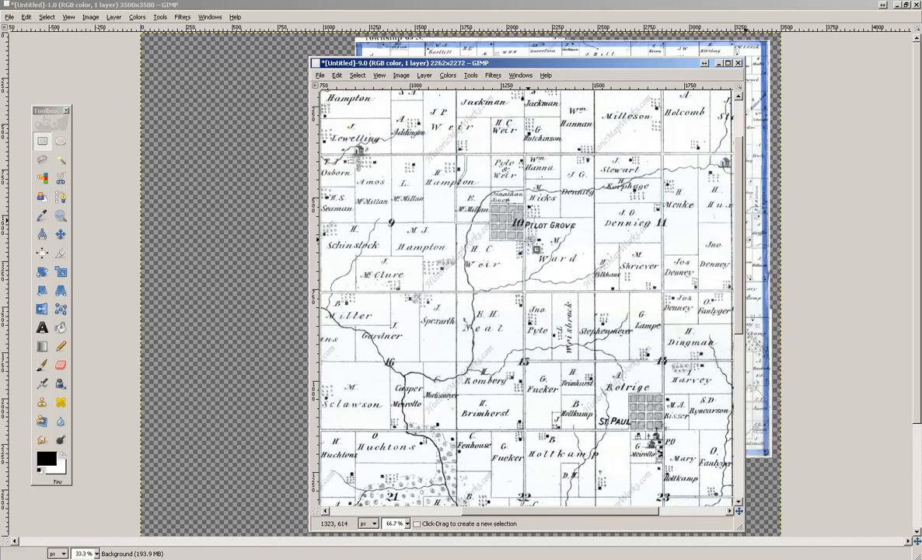
# - Save the new image in Documents as MarionTSLeecounty1874.xcf, checking the map's county and year in Internet Explorer
pyautogui.click(320, 74)
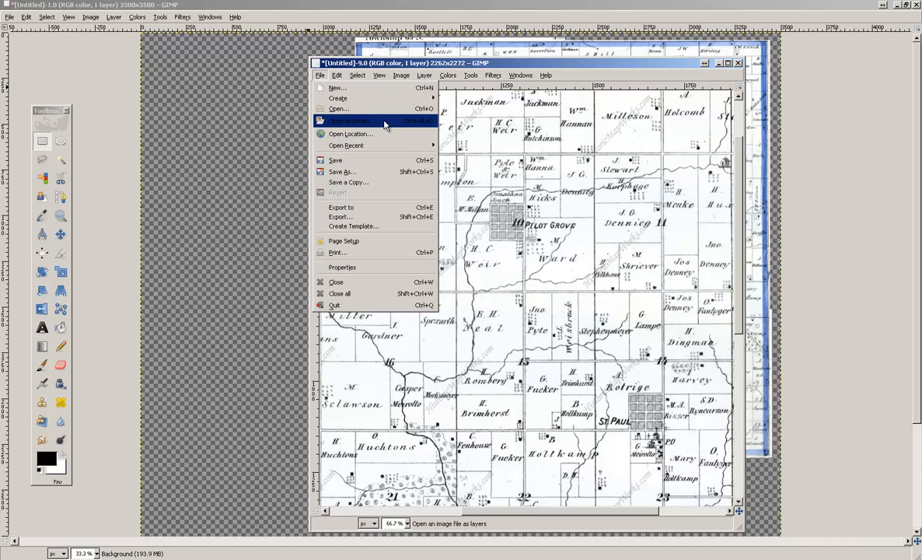
pyautogui.click(362, 172)
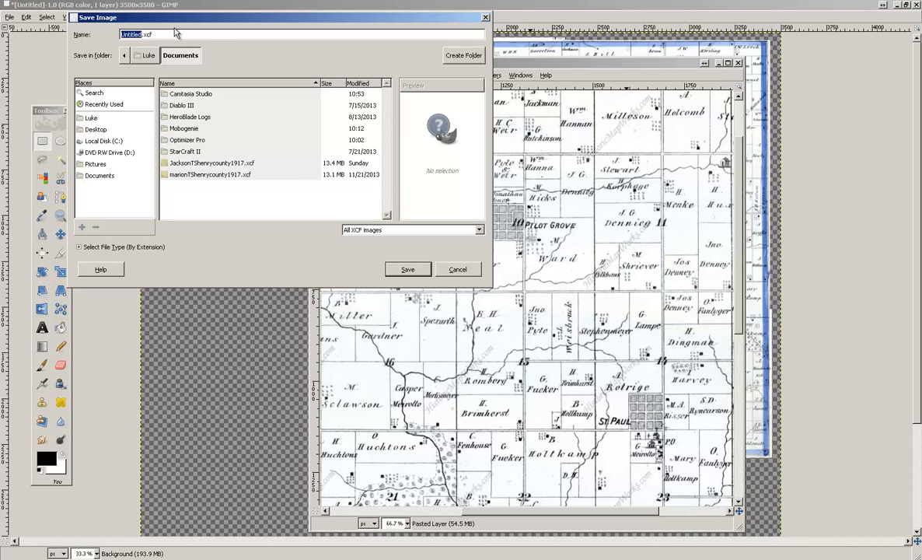
pyautogui.write('Mi')
pyautogui.click(131, 559)
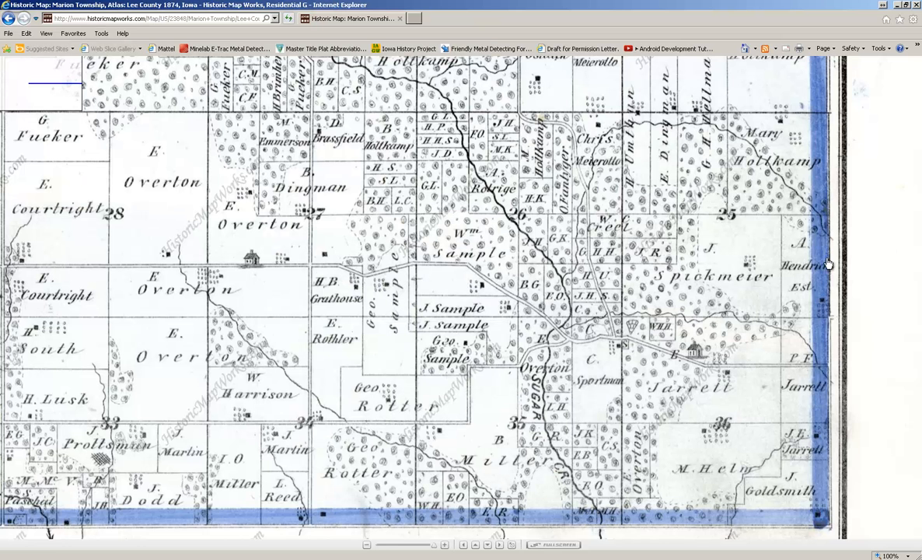
pyautogui.click(552, 545)
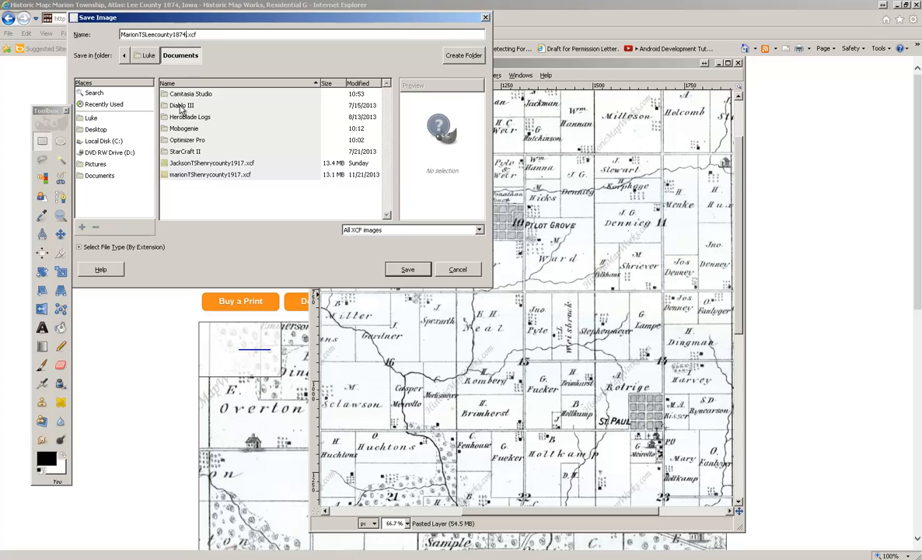
pyautogui.click(422, 271)
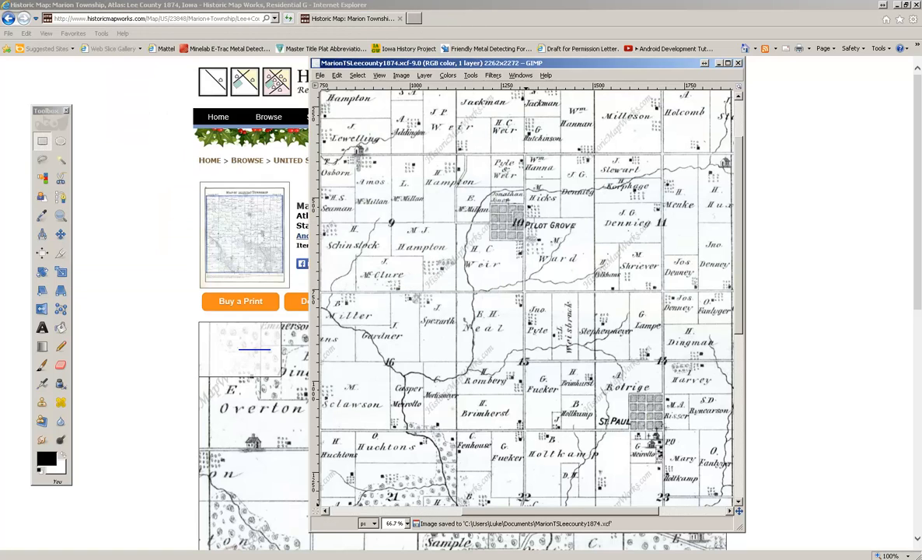
# - Export the map as MarionTSLeecounty1874.png to the Map overlays folder inside Metal Detecting on the Desktop, with the file filter on JPEG image
pyautogui.click(318, 76)
pyautogui.moveTo(364, 101)
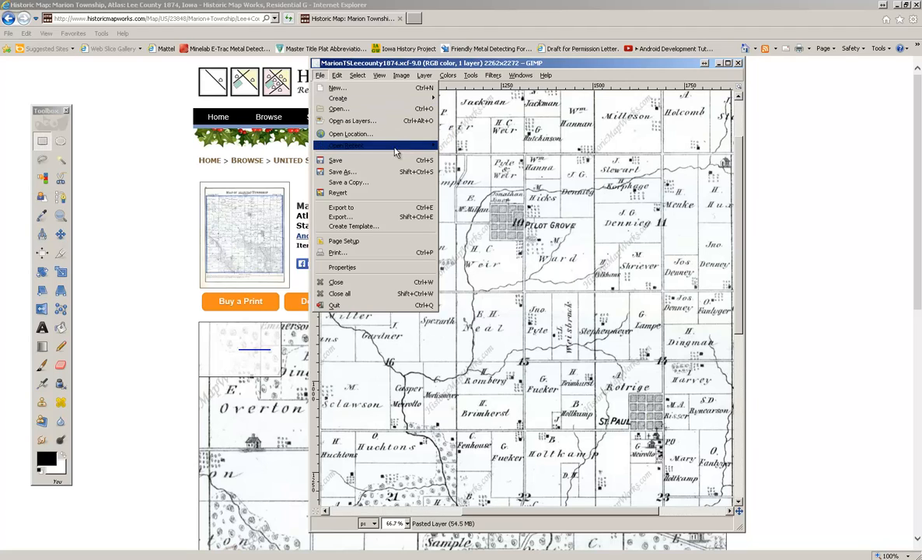
pyautogui.click(406, 219)
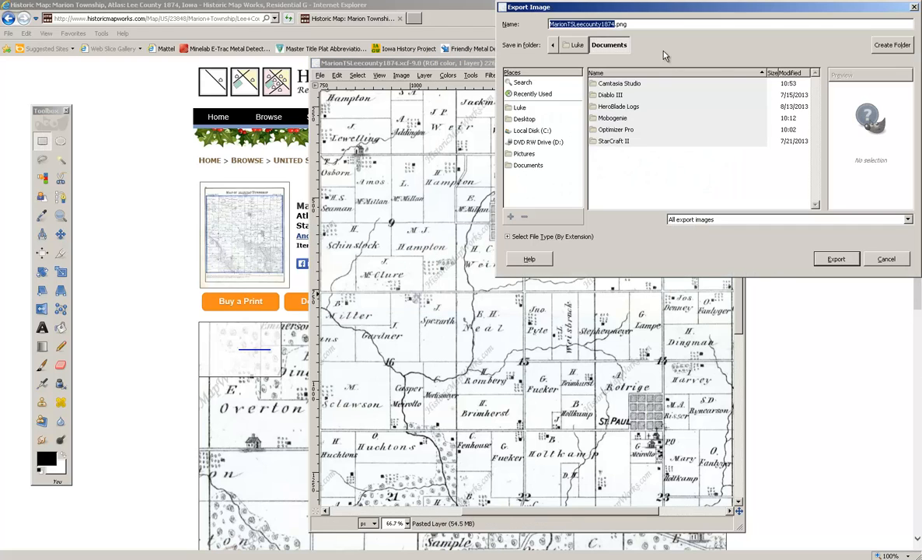
pyautogui.click(908, 220)
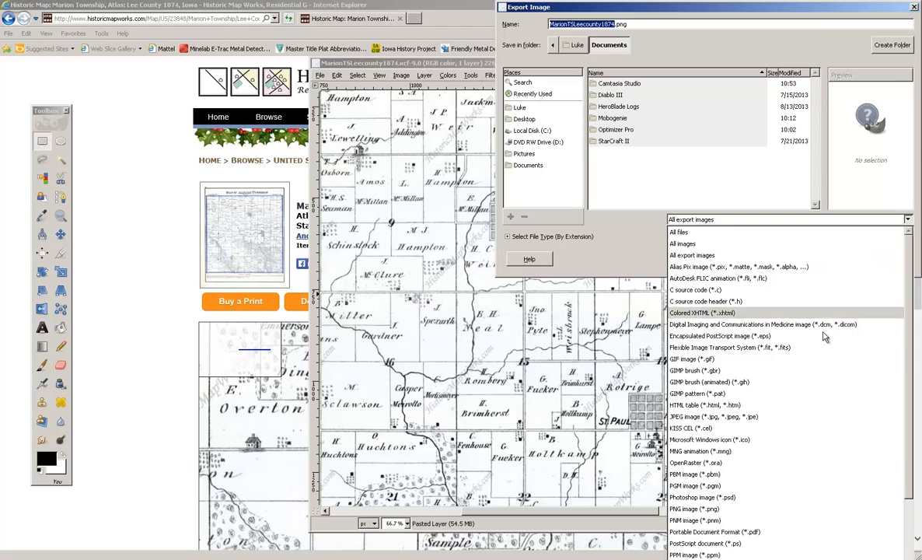
pyautogui.click(787, 417)
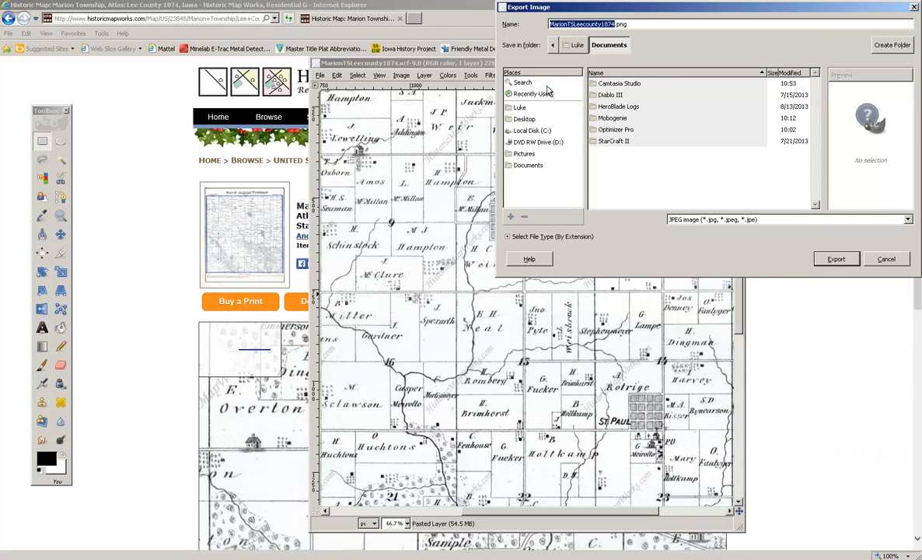
pyautogui.click(525, 119)
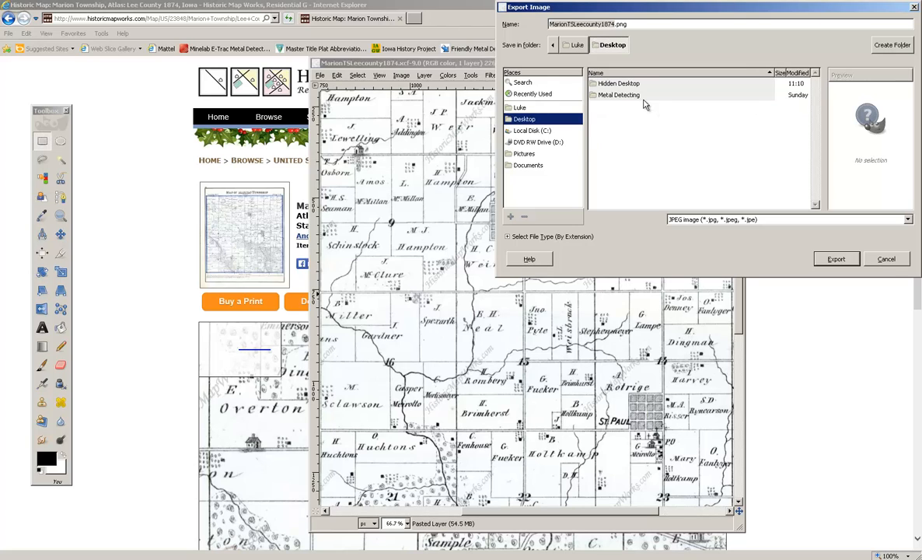
pyautogui.doubleClick(599, 95)
pyautogui.doubleClick(617, 94)
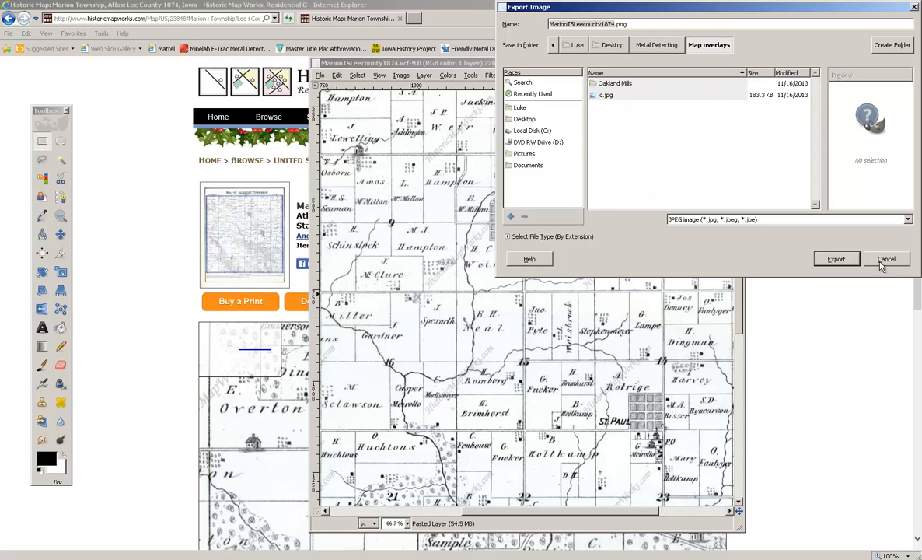
pyautogui.click(834, 262)
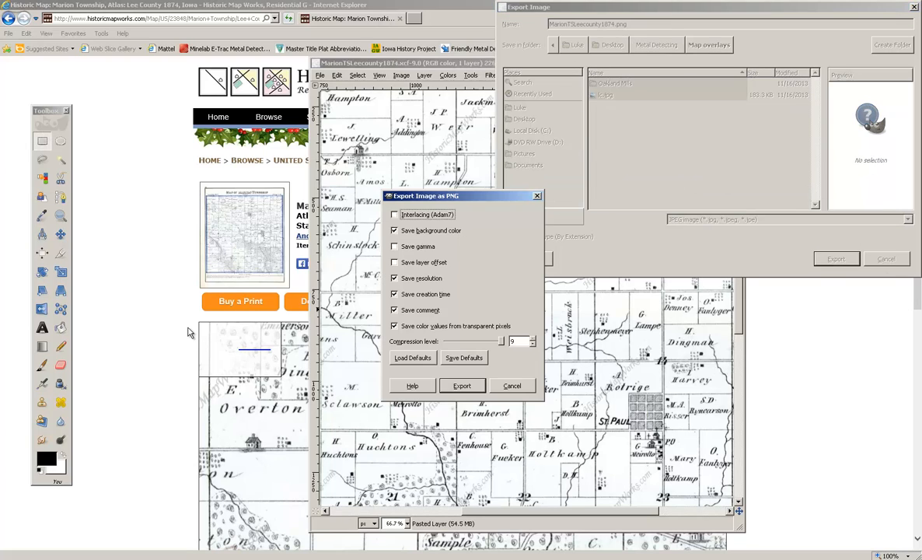
# - Enable interlacing, gamma and layer offset in the PNG export options, set the compression level to 0 and complete the export
pyautogui.click(394, 215)
pyautogui.click(394, 247)
pyautogui.click(395, 262)
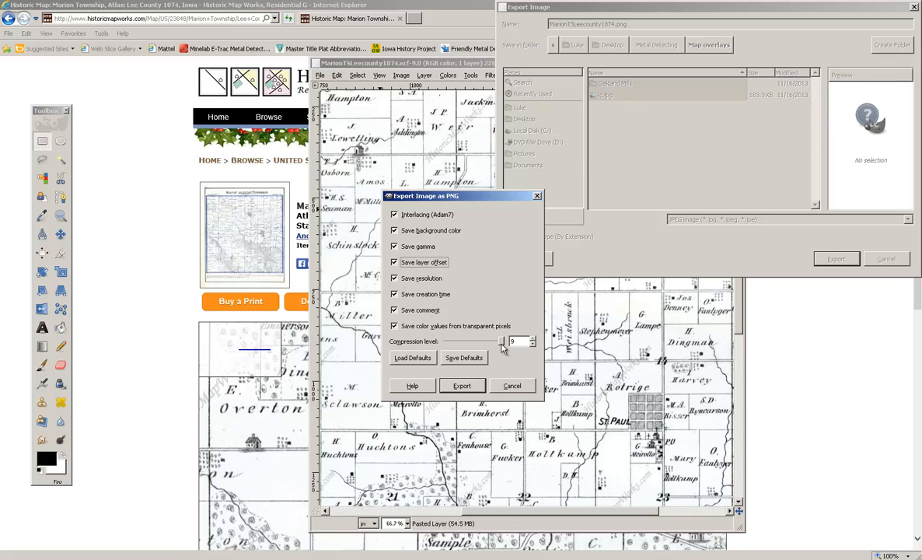
pyautogui.moveTo(502, 343); pyautogui.dragTo(439, 343)
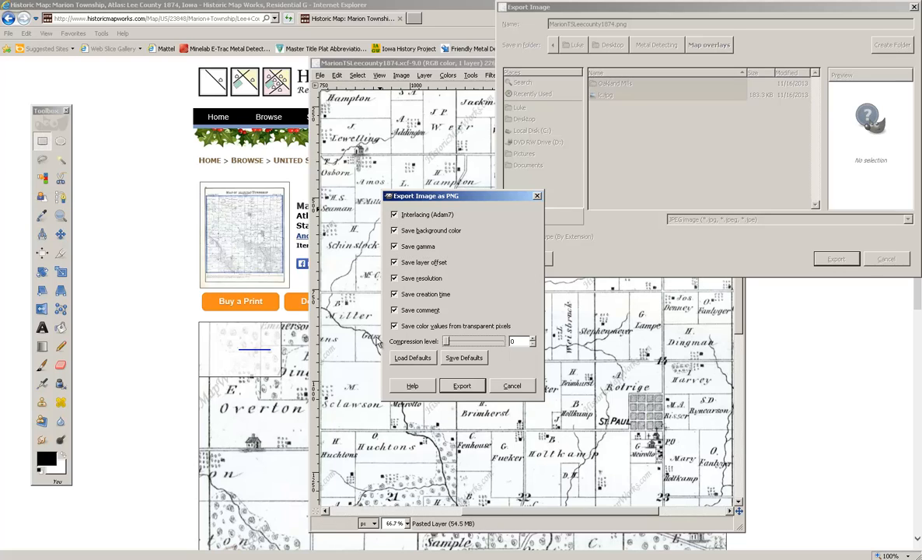
pyautogui.click(463, 386)
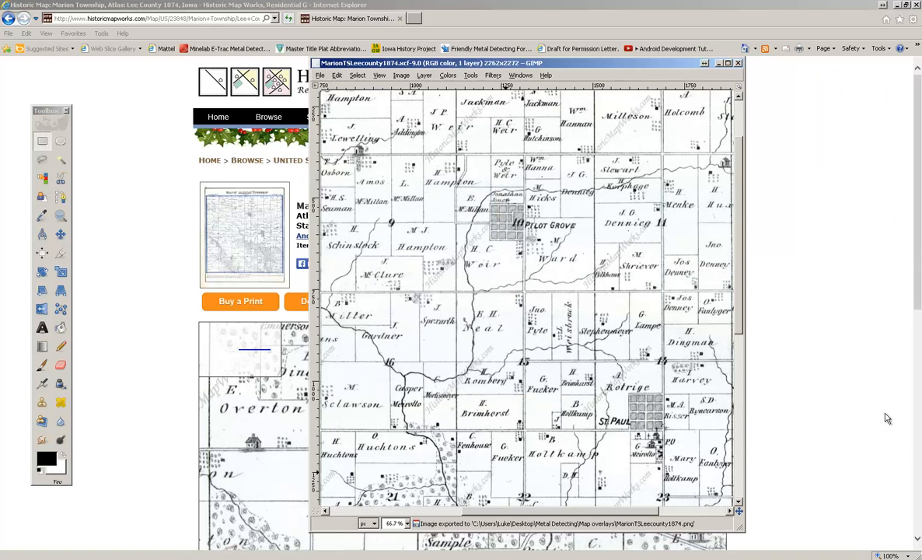
# - Minimize the map image, switch to Google Earth and centre the view on northern Lee County around Houghton and St Paul
pyautogui.click(720, 63)
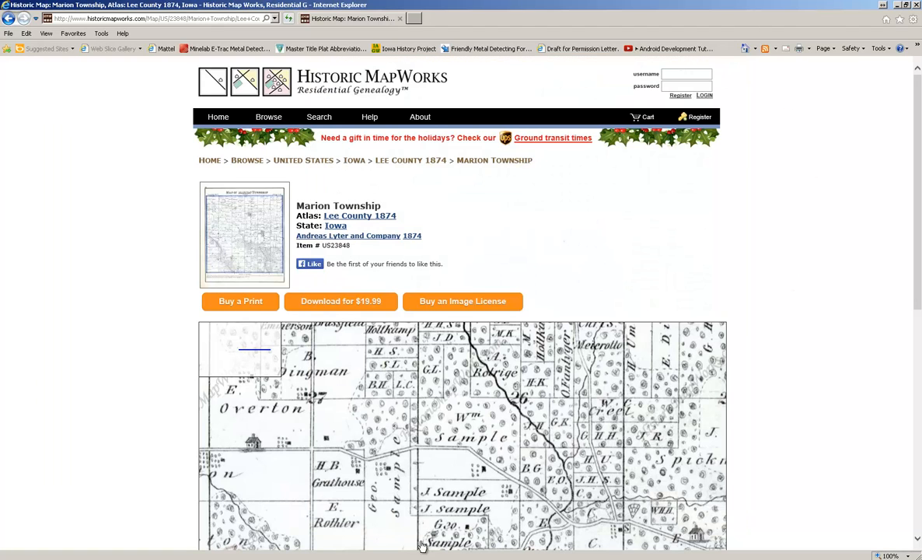
pyautogui.click(507, 558)
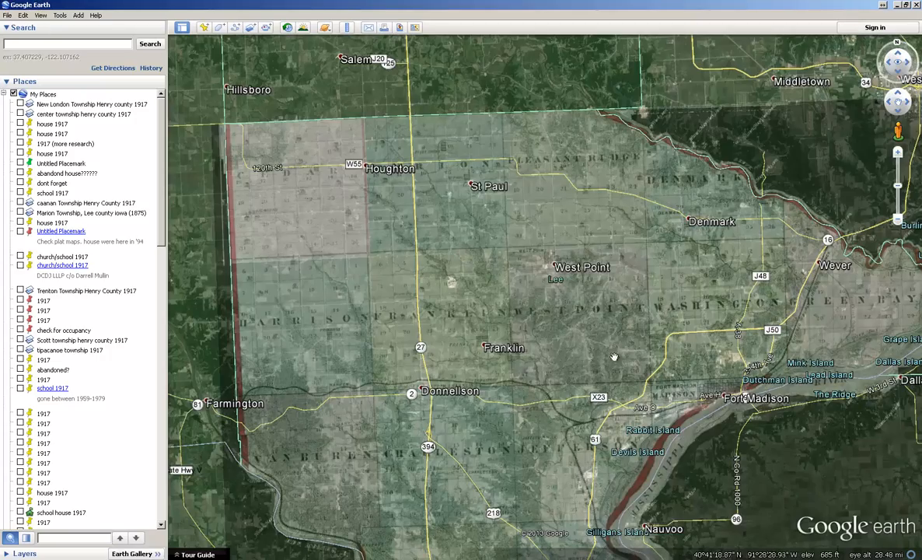
pyautogui.moveTo(562, 366); pyautogui.dragTo(589, 363)
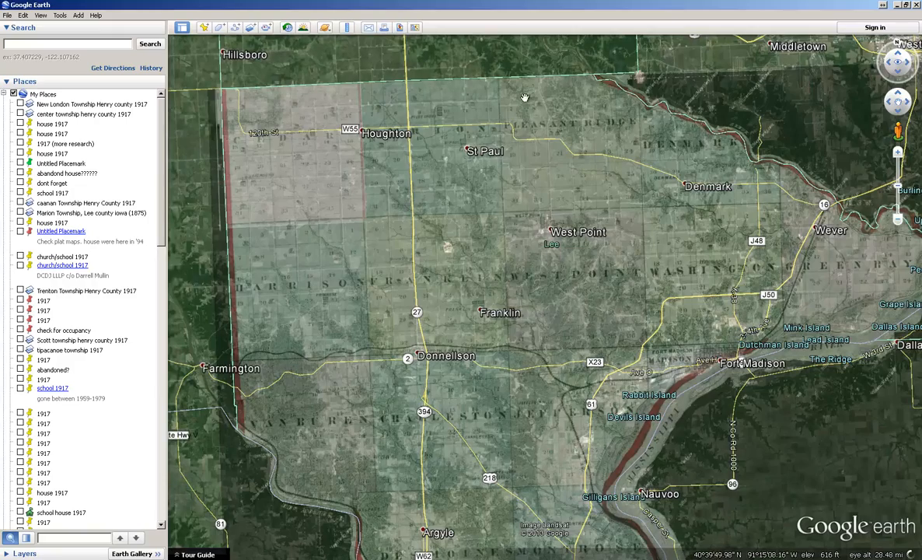
pyautogui.moveTo(692, 347); pyautogui.dragTo(745, 427)
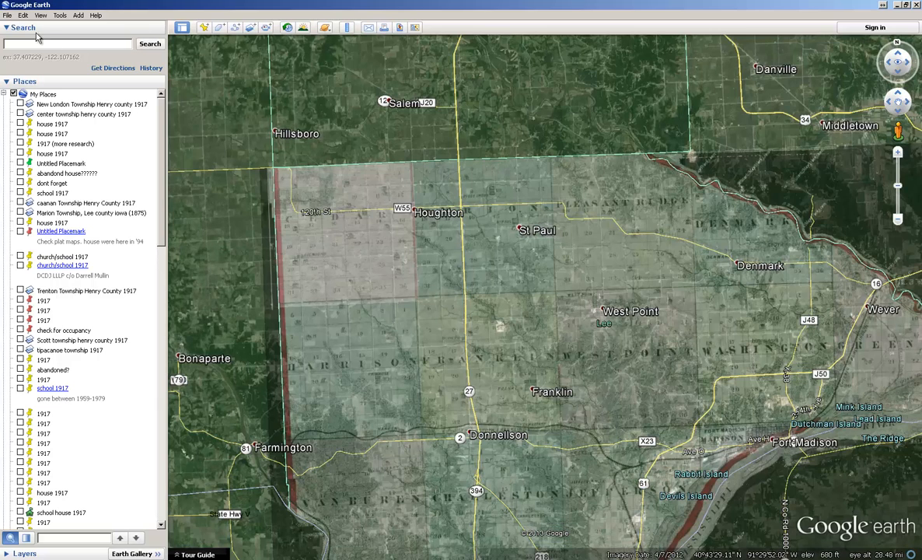
pyautogui.click(6, 15)
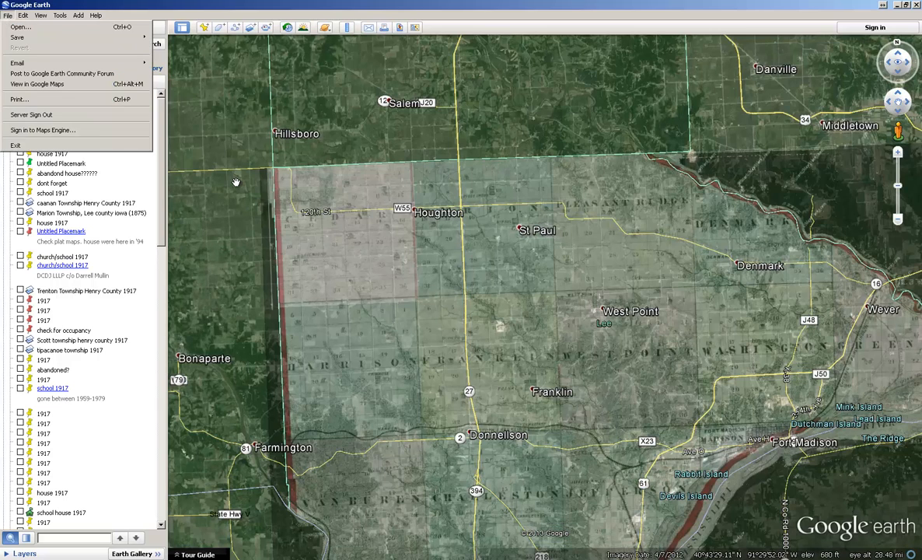
pyautogui.click(260, 6)
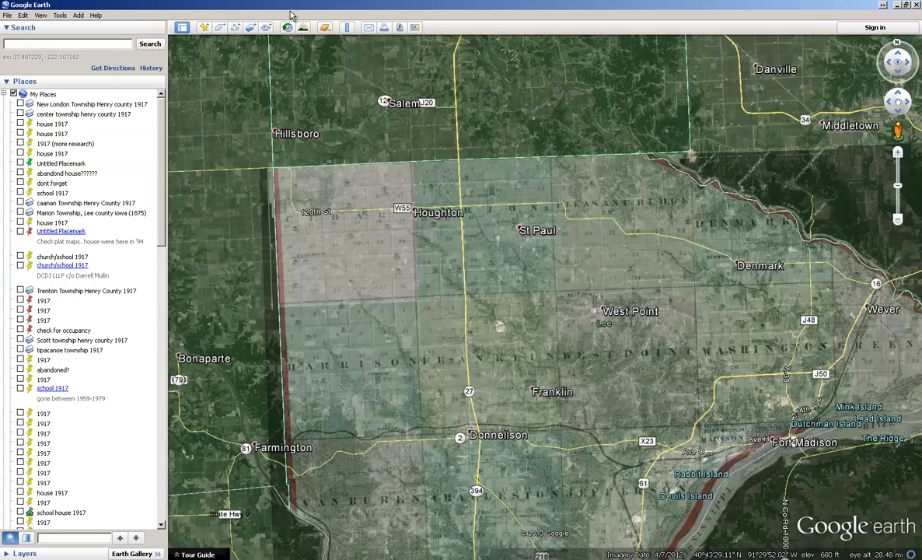
pyautogui.click(264, 28)
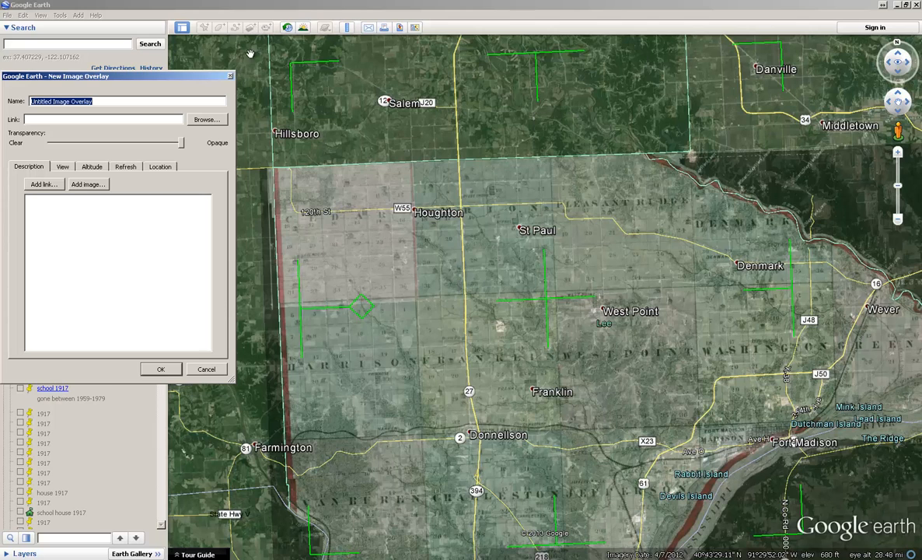
pyautogui.press('Escape')
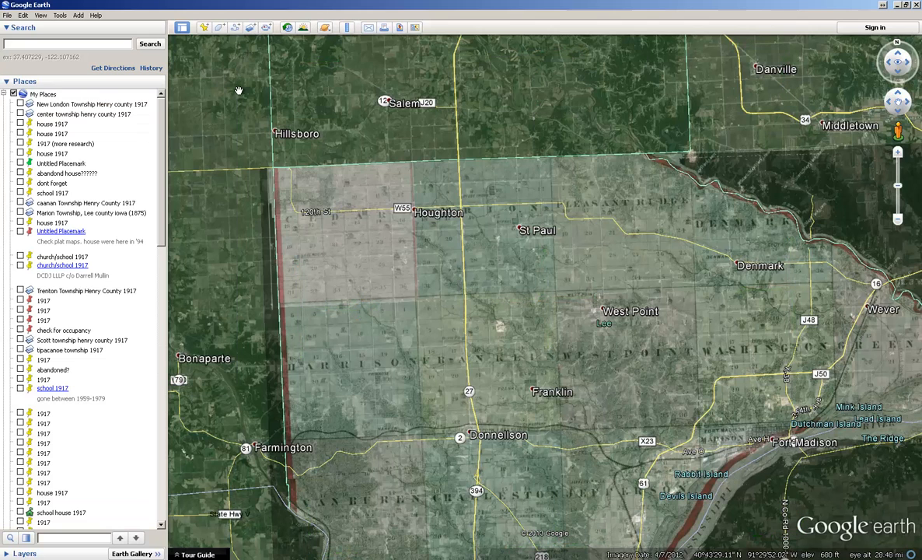
# - Start a new image overlay and name it Marion Township Lee County Iowa 1874
pyautogui.click(250, 29)
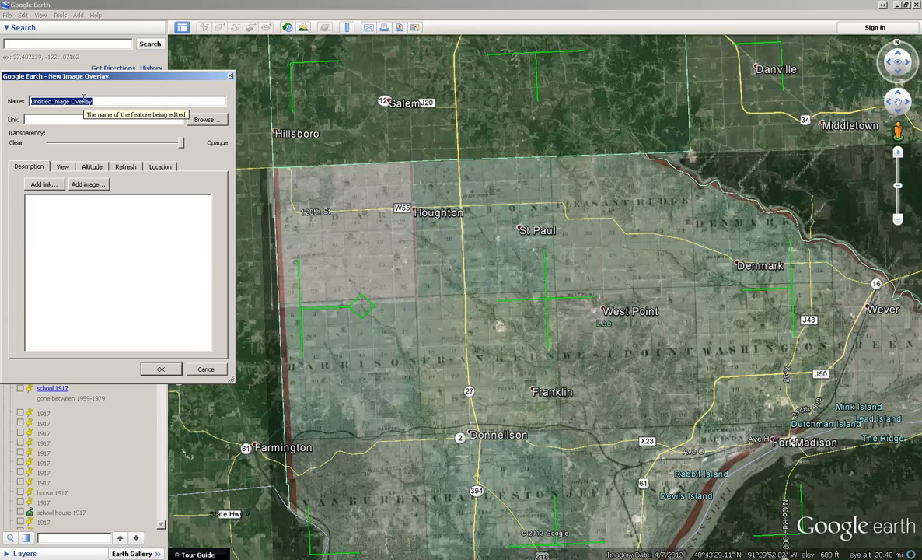
pyautogui.write('Marion Township')
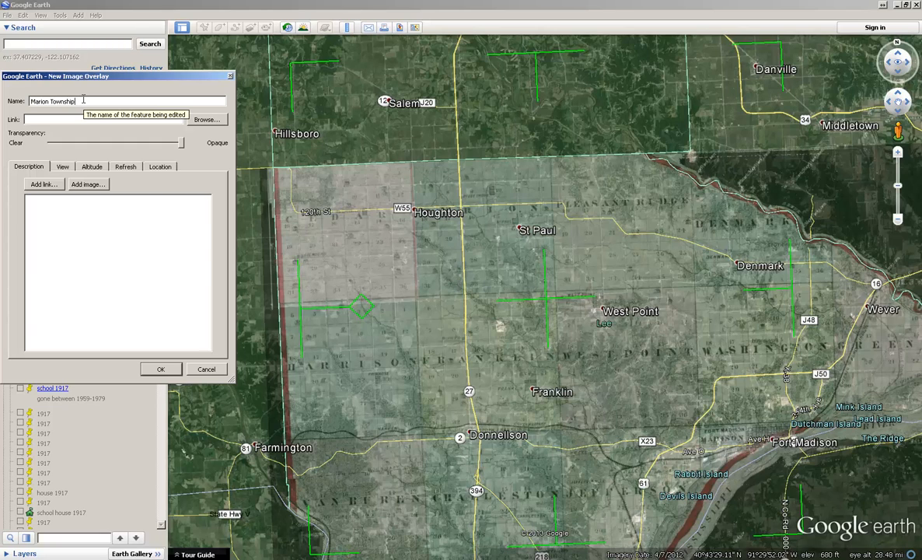
pyautogui.write('unty Iowa 1874')
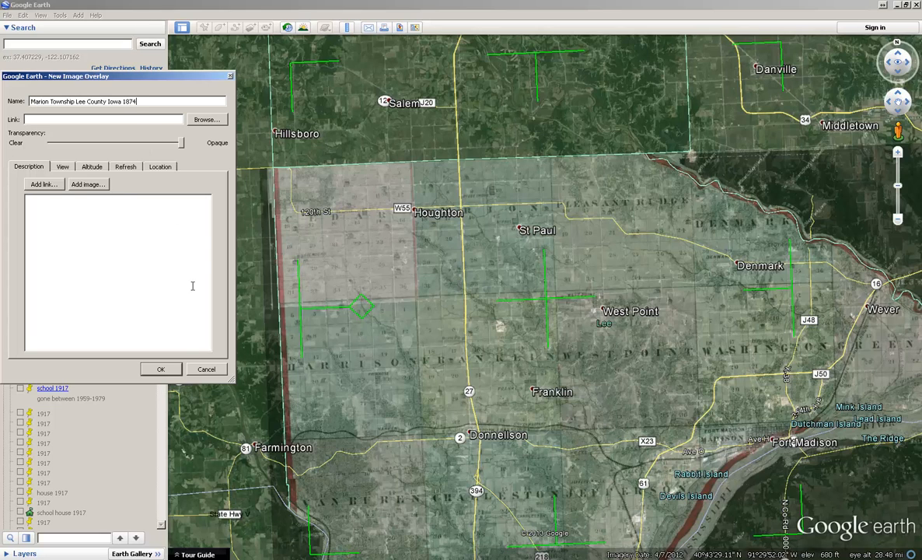
# - Link the overlay to the MarionTSLeecounty1874 image from the Desktop's Metal Detecting folder, under Map overlays
pyautogui.click(204, 121)
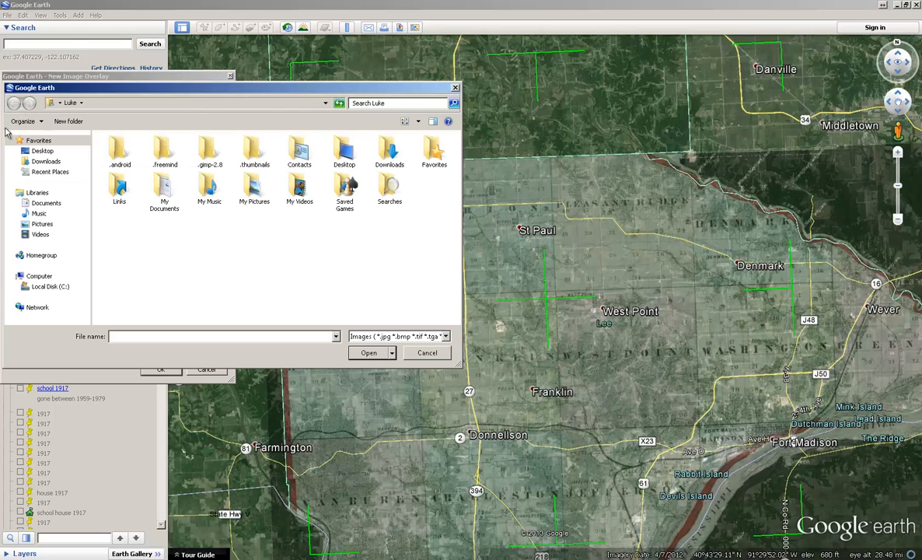
pyautogui.click(43, 150)
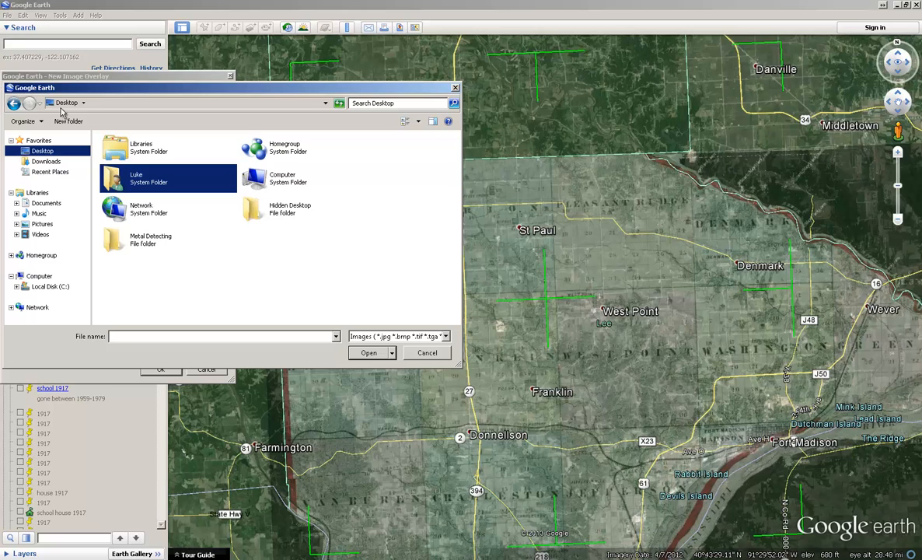
pyautogui.doubleClick(119, 226)
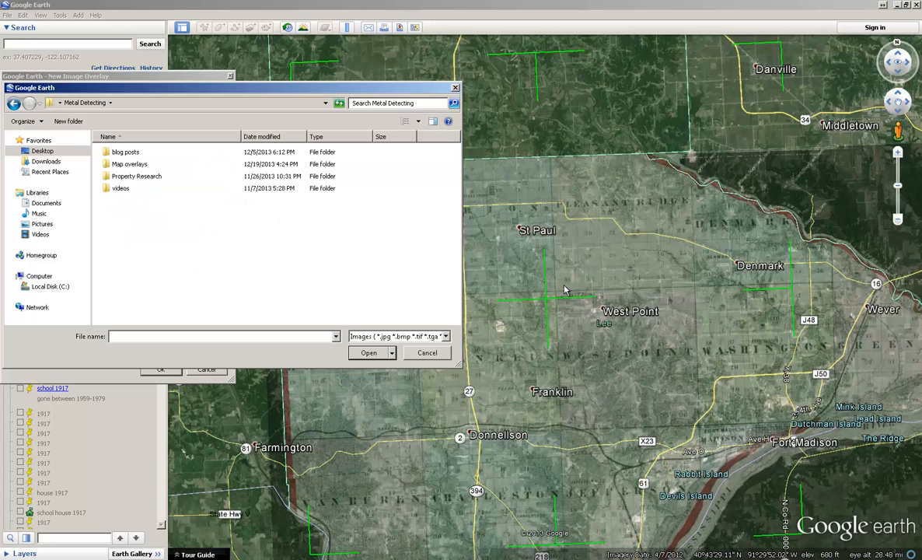
pyautogui.doubleClick(164, 164)
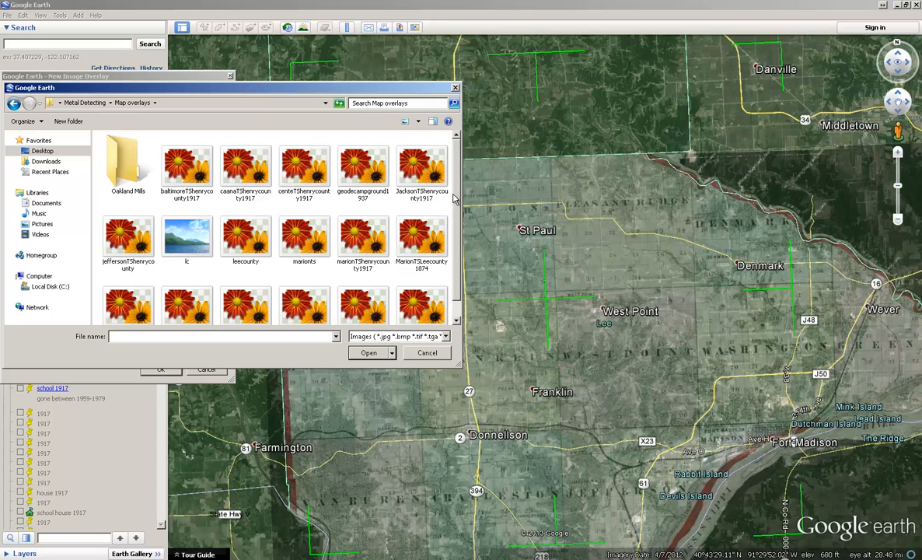
pyautogui.moveTo(456, 202); pyautogui.dragTo(461, 280)
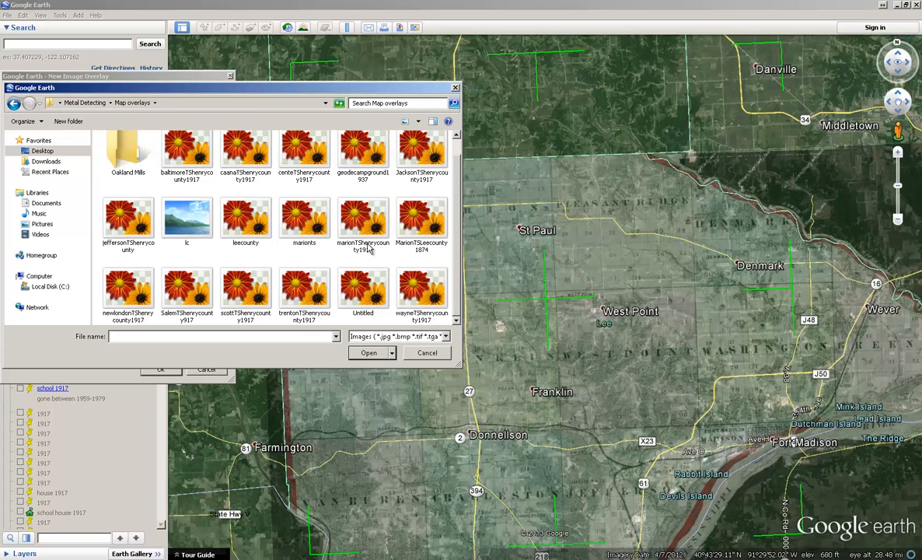
pyautogui.click(421, 227)
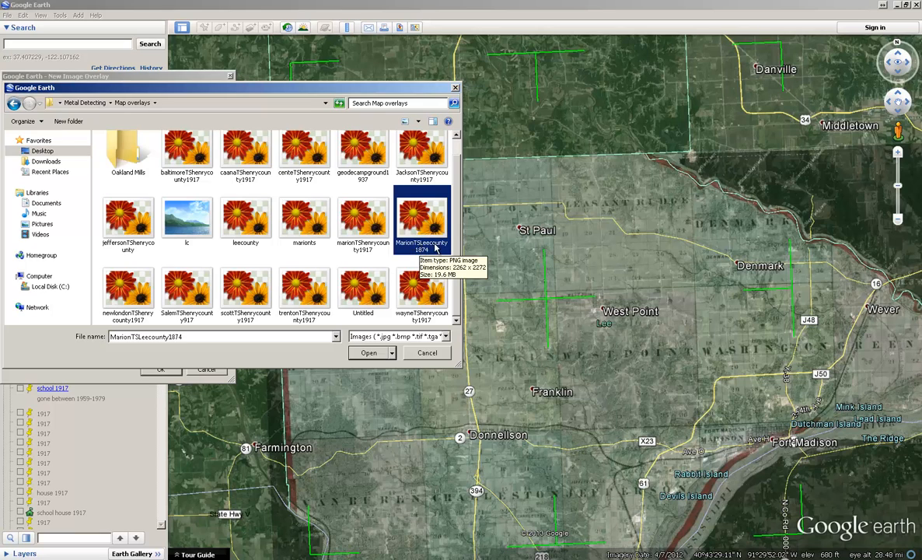
pyautogui.click(342, 230)
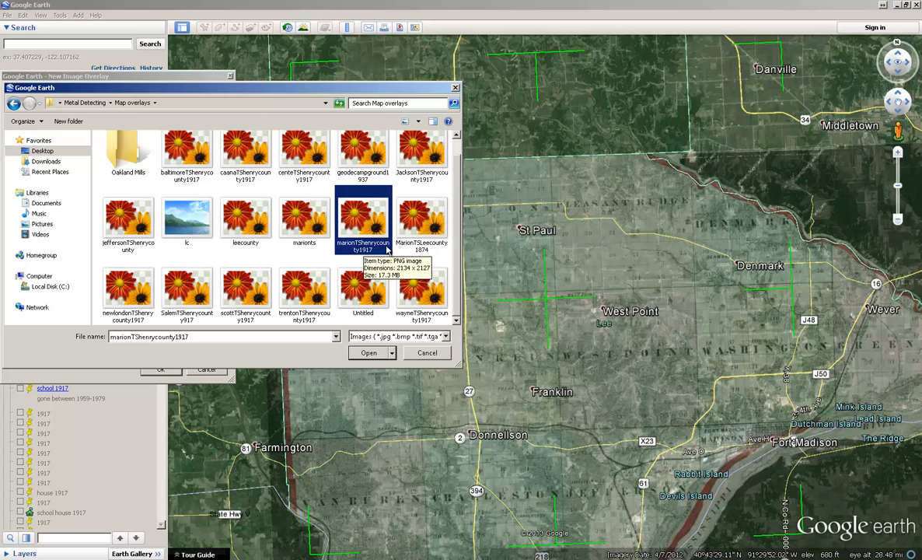
pyautogui.click(431, 228)
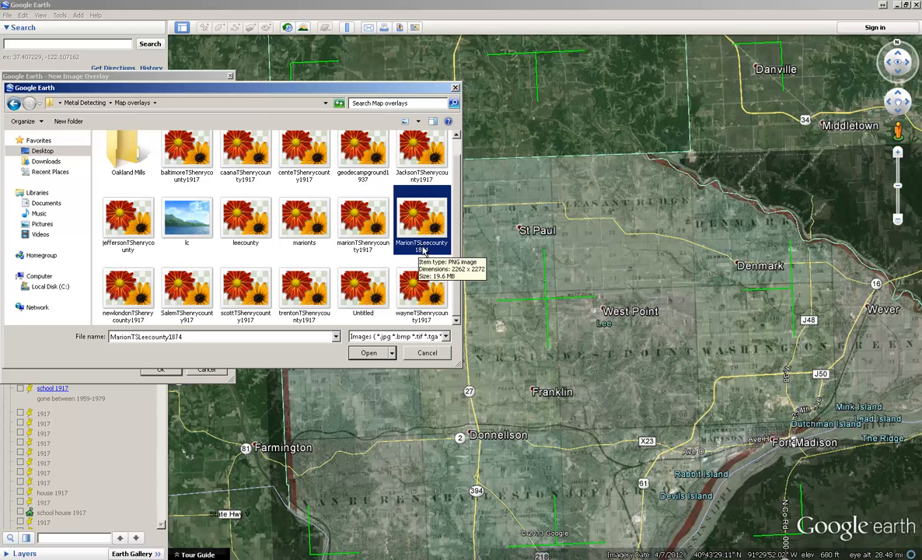
pyautogui.doubleClick(422, 224)
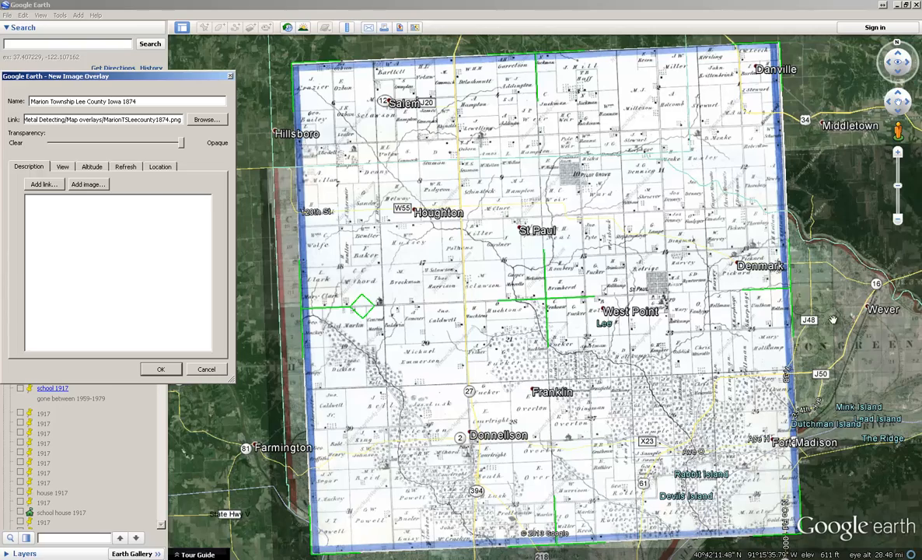
# - Make the overlay nearly clear, fit its corners to the Marion township outline on the county map, and accept the overlay
pyautogui.moveTo(183, 140); pyautogui.dragTo(62, 142)
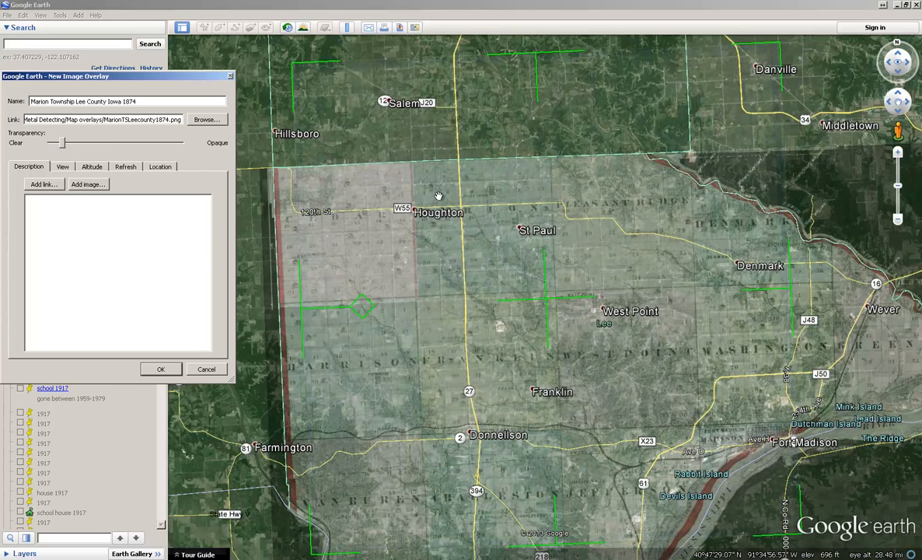
pyautogui.moveTo(293, 64); pyautogui.dragTo(414, 166)
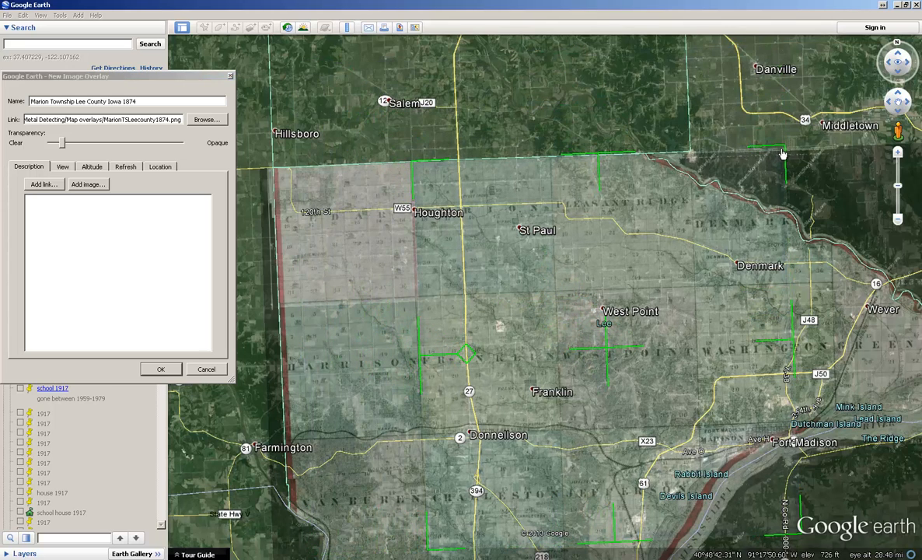
pyautogui.moveTo(784, 151); pyautogui.dragTo(550, 161)
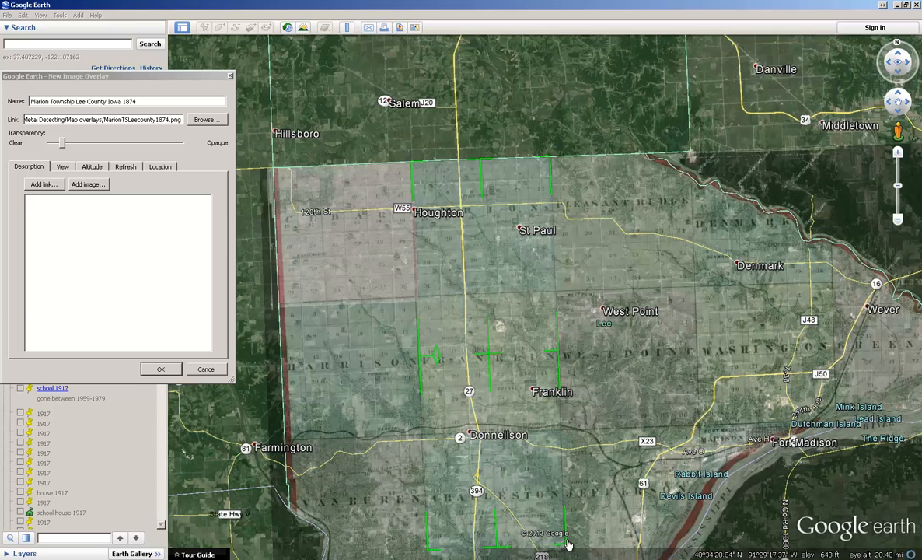
pyautogui.moveTo(568, 545); pyautogui.dragTo(558, 295)
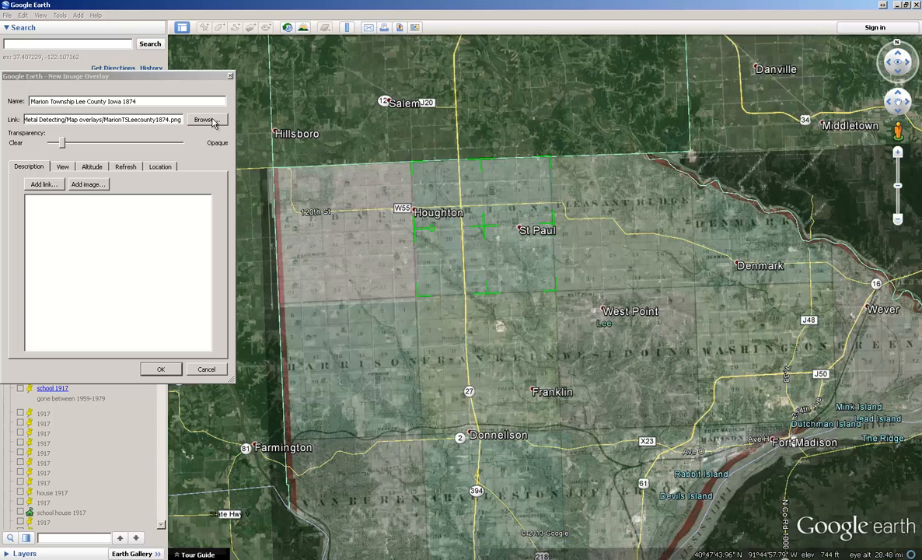
pyautogui.click(161, 370)
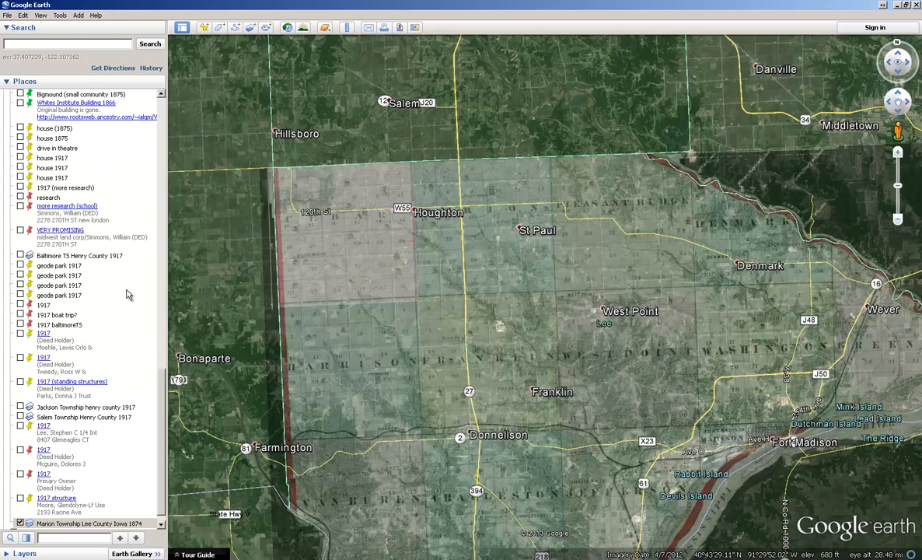
# - Turn off the lee county 1875 overlay in the places list, leaving the cedar township 1875 overlay switched on
pyautogui.scroll(-1, 94, 346)
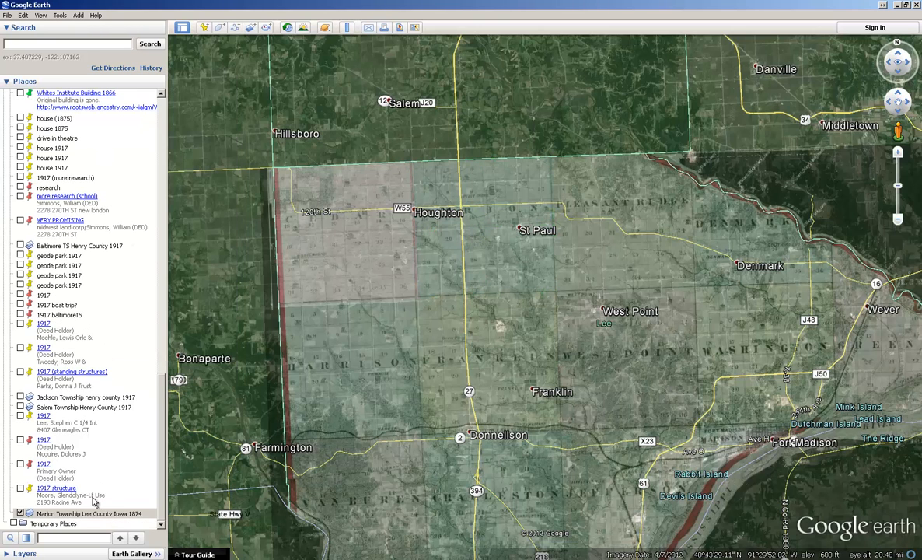
pyautogui.scroll(5, 101, 234)
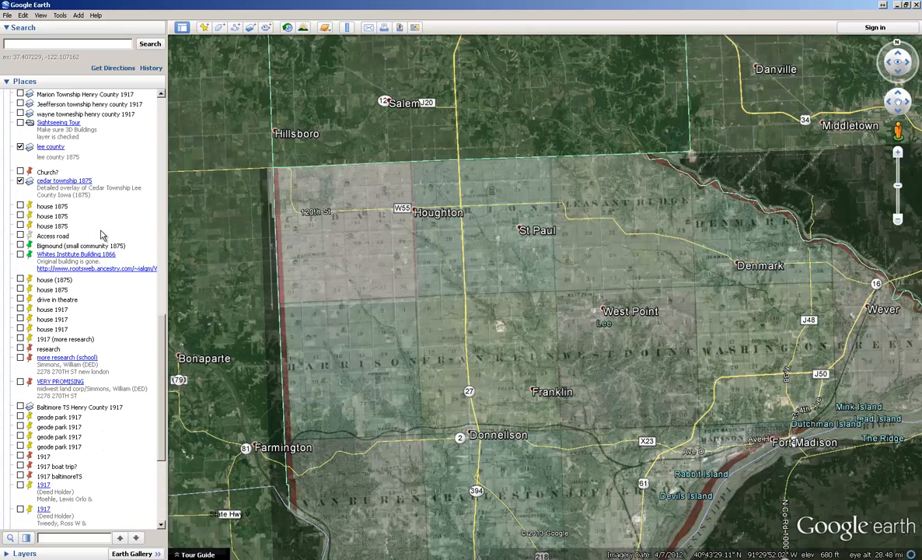
pyautogui.click(21, 187)
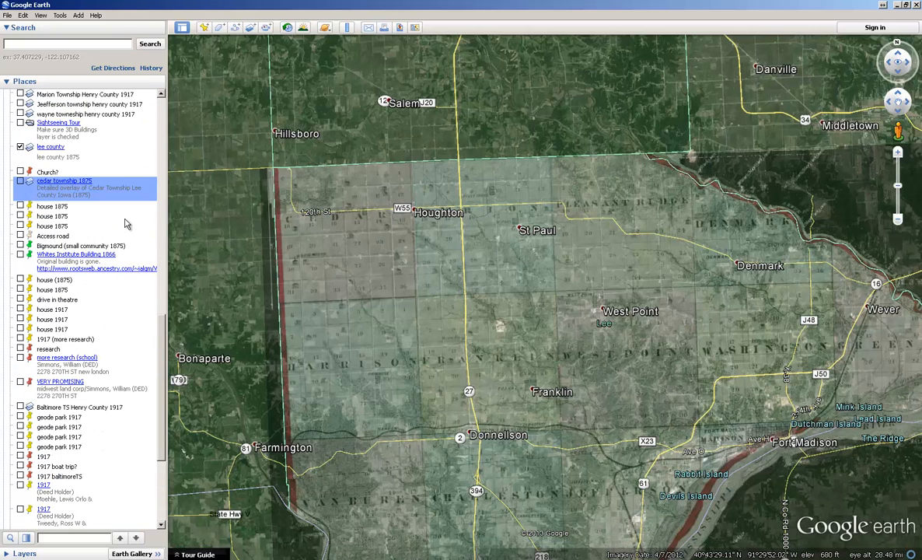
pyautogui.click(21, 182)
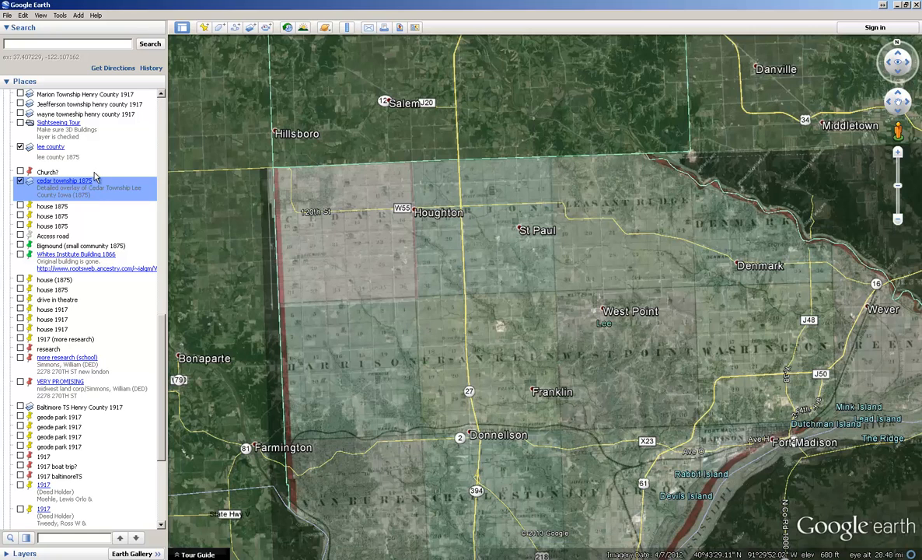
pyautogui.scroll(-5, 87, 166)
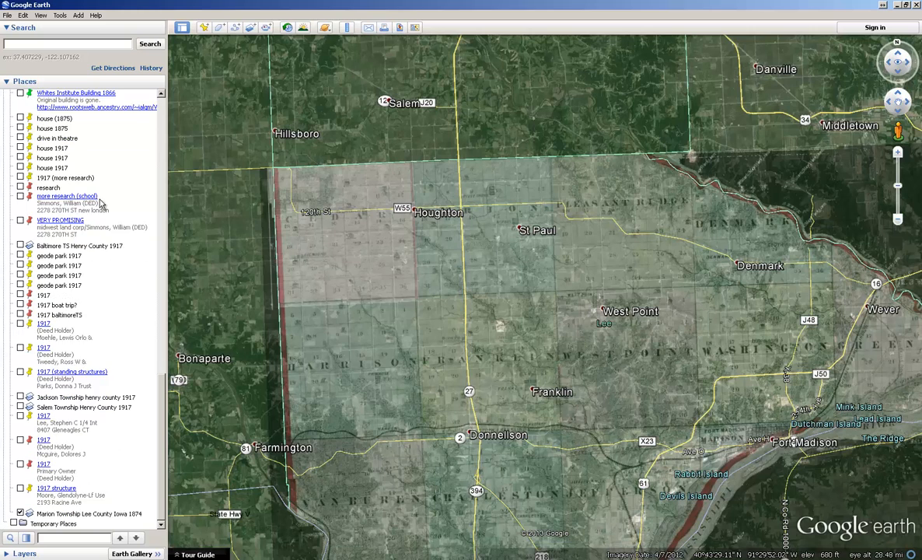
pyautogui.scroll(6, 99, 204)
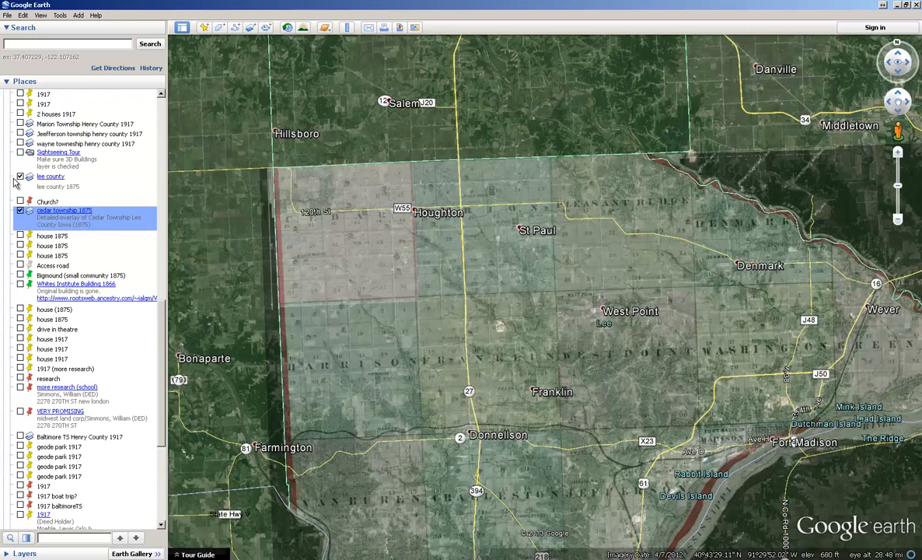
pyautogui.click(21, 177)
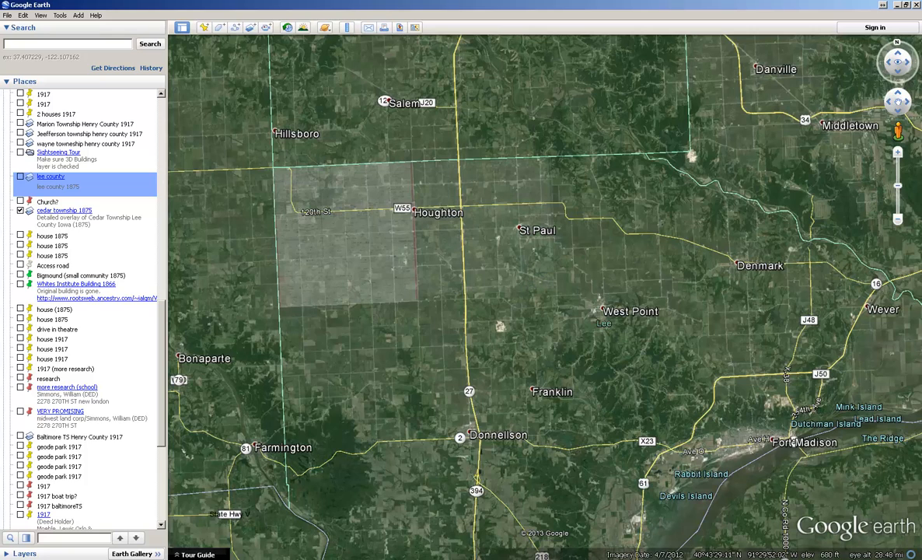
pyautogui.click(855, 559)
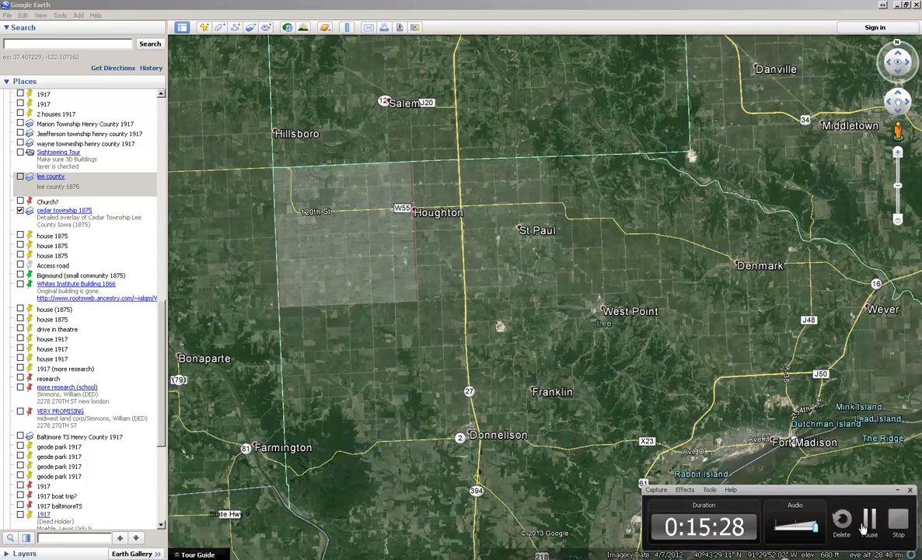
pyautogui.click(871, 523)
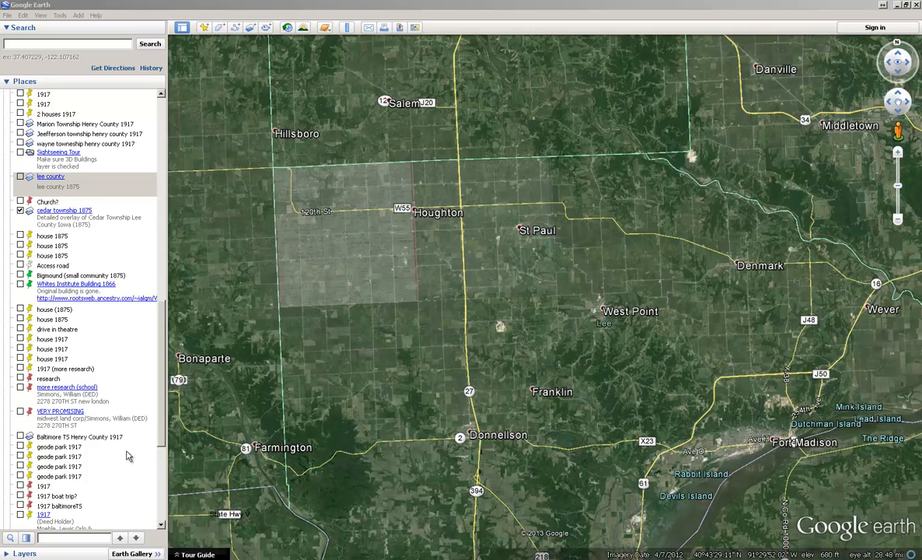
# - Reopen the Marion Township Lee County Iowa 1874 overlay for editing and make it slightly more opaque over the Houghton and Pilot Grove area
pyautogui.scroll(-2, 128, 456)
pyautogui.scroll(-4, 129, 456)
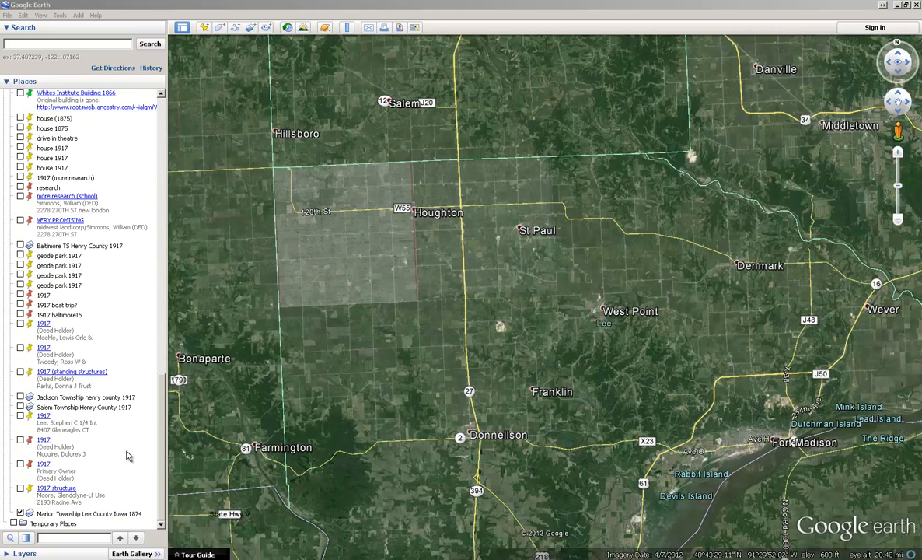
pyautogui.rightClick(97, 514)
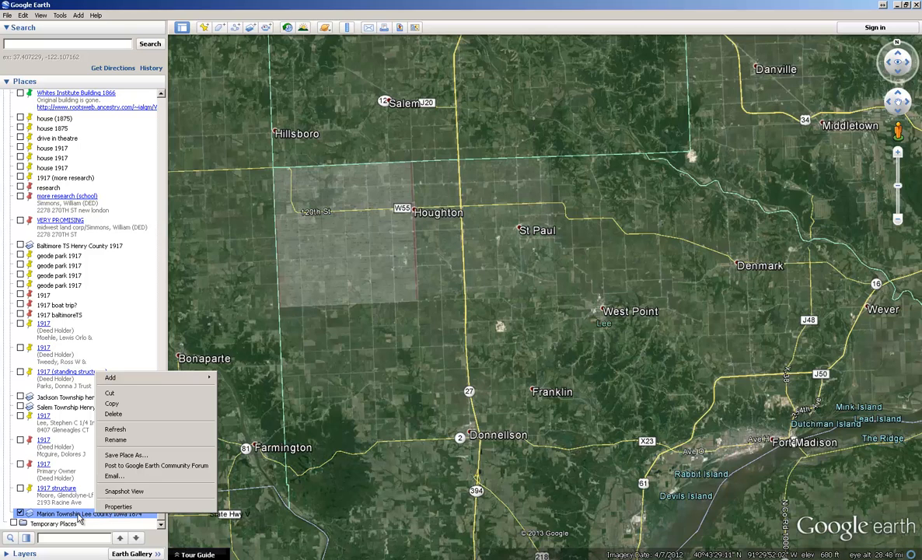
pyautogui.click(117, 507)
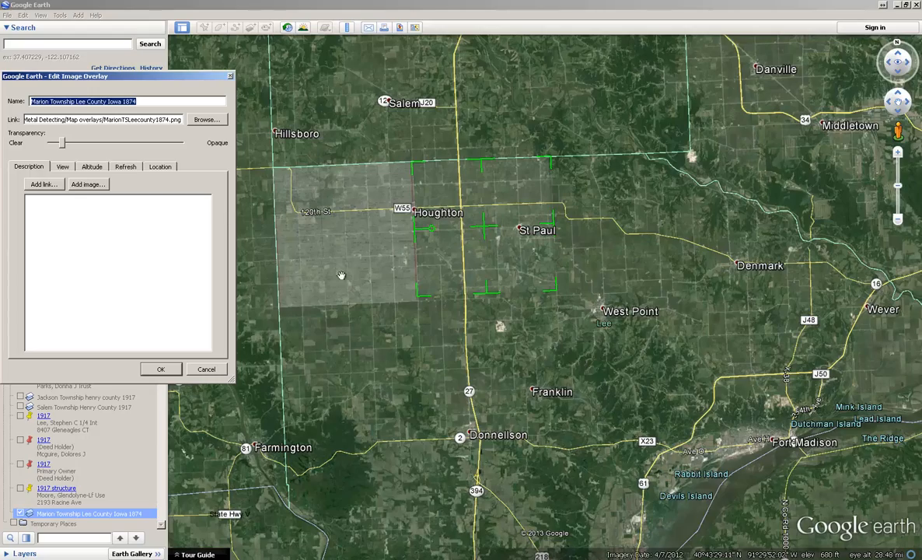
pyautogui.scroll(1, 484, 270)
pyautogui.scroll(3, 494, 177)
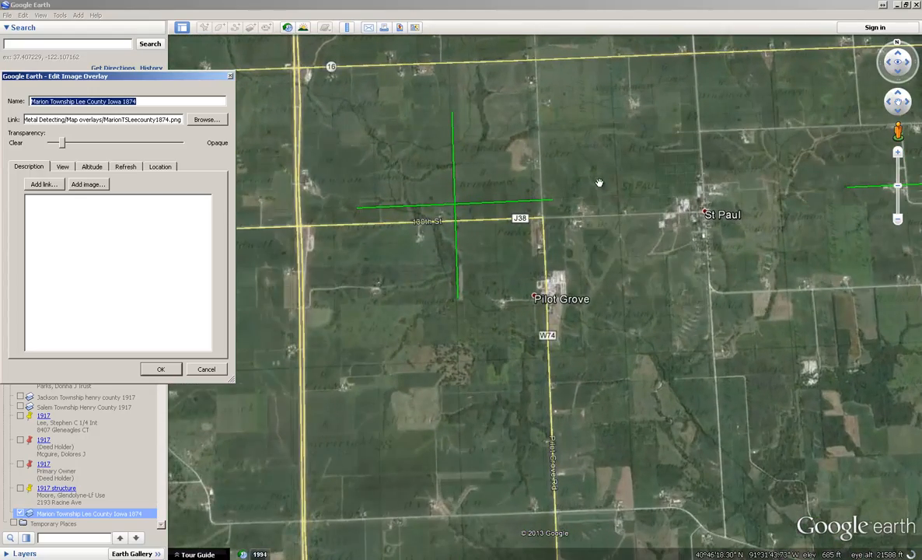
pyautogui.moveTo(599, 189); pyautogui.dragTo(621, 422)
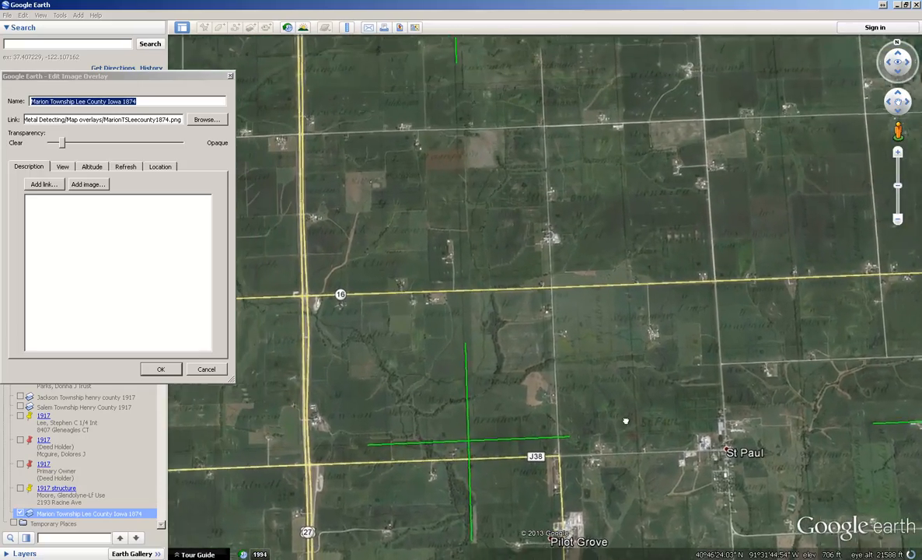
pyautogui.moveTo(358, 241); pyautogui.dragTo(546, 185)
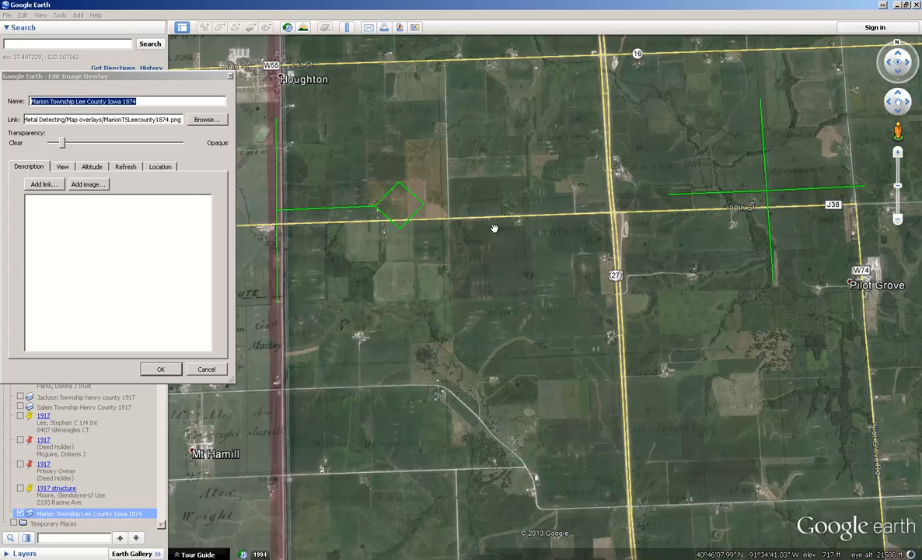
pyautogui.moveTo(513, 300)
pyautogui.mouseDown()
pyautogui.moveTo(468, 199)
pyautogui.moveTo(360, 191)
pyautogui.mouseUp()
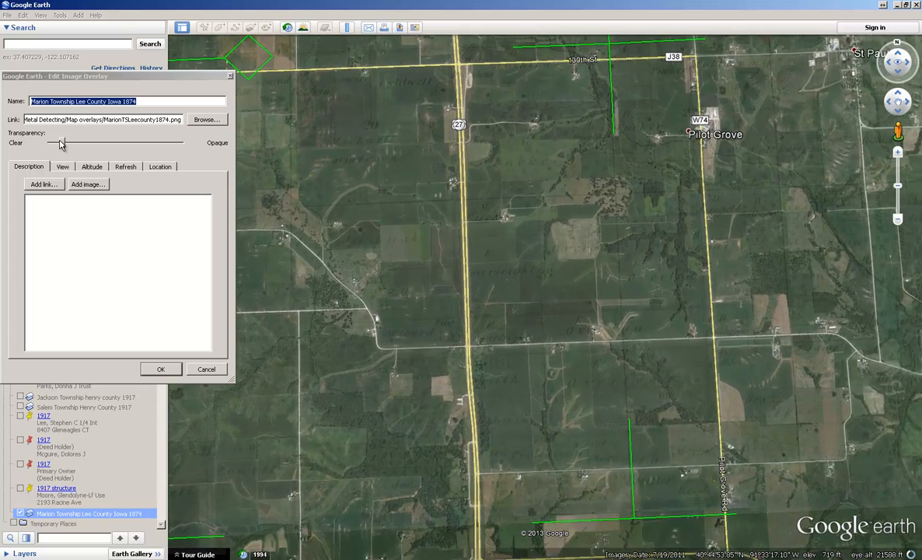
pyautogui.moveTo(60, 144); pyautogui.dragTo(73, 144)
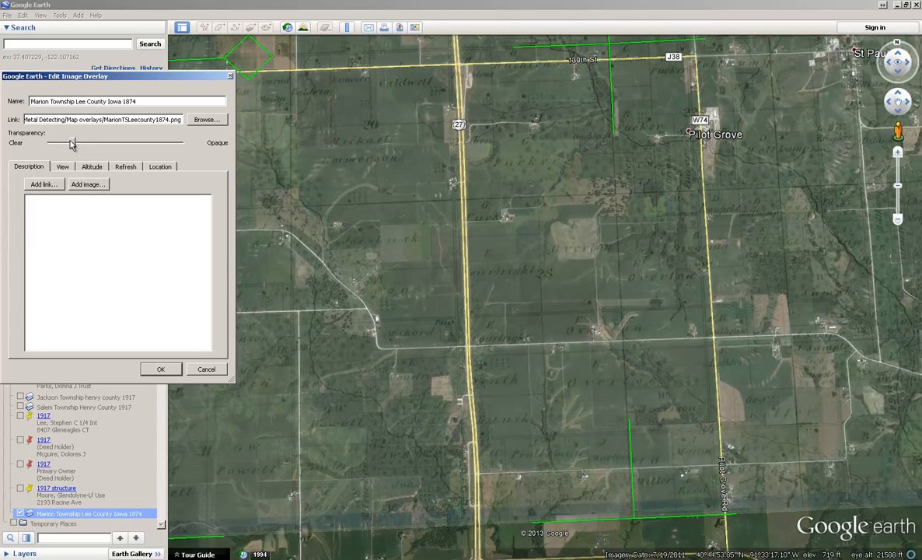
pyautogui.moveTo(73, 144); pyautogui.dragTo(75, 144)
# - Compare the overlay's edges with the roads around Houghton and St Paul, and rotate the overlay very slightly clockwise
pyautogui.moveTo(544, 120); pyautogui.dragTo(635, 461)
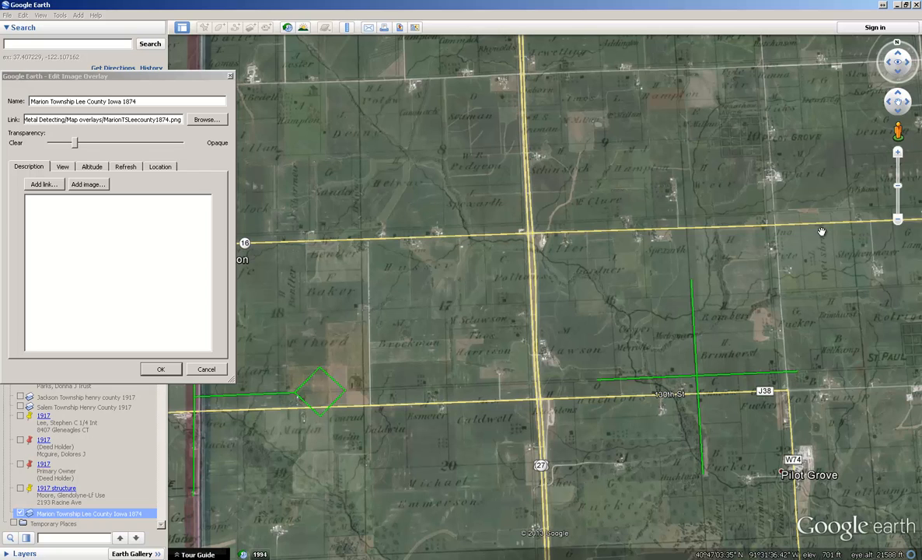
pyautogui.moveTo(819, 232); pyautogui.dragTo(633, 261)
pyautogui.moveTo(832, 182); pyautogui.dragTo(465, 319)
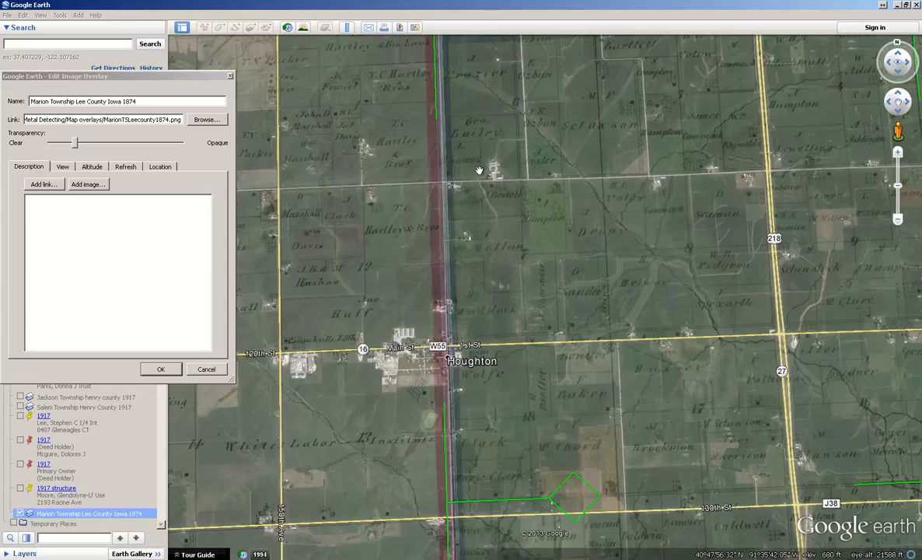
pyautogui.moveTo(699, 210); pyautogui.dragTo(566, 226)
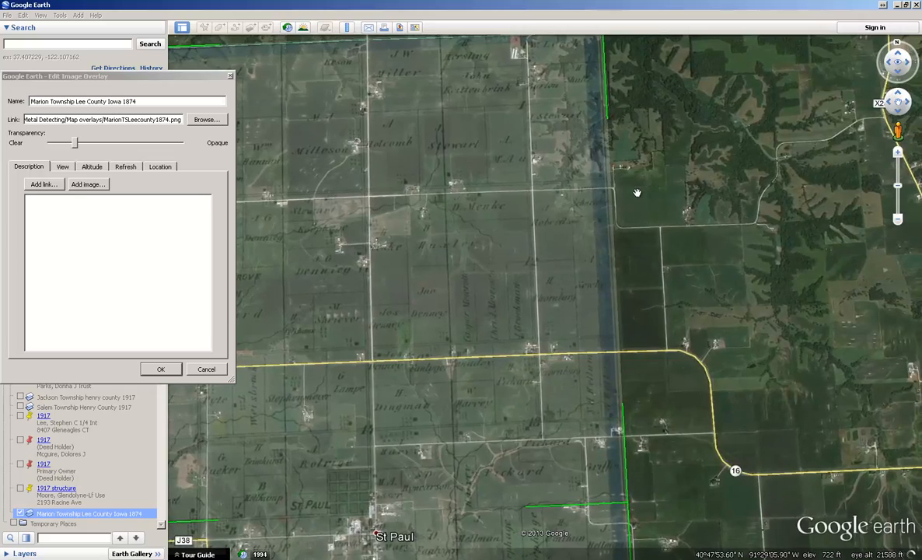
pyautogui.moveTo(529, 195); pyautogui.dragTo(603, 195)
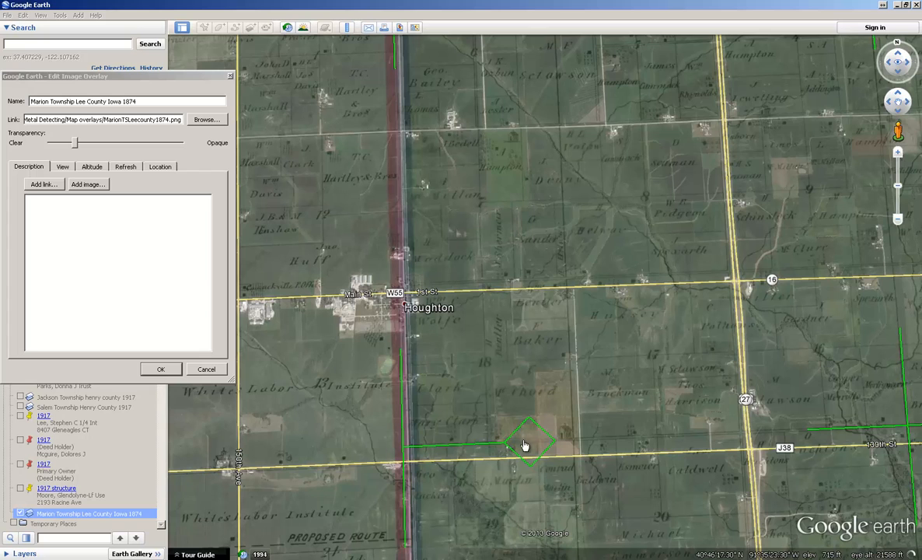
pyautogui.moveTo(524, 447); pyautogui.dragTo(523, 444)
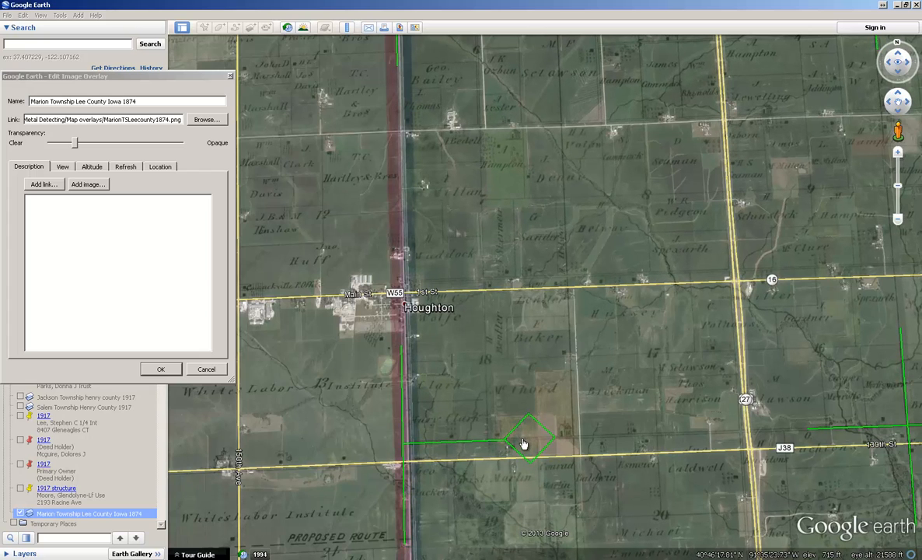
# - Nudge the overlay's northwest corner slightly north, and shift the whole overlay slightly southeast by its centre
pyautogui.moveTo(611, 352); pyautogui.dragTo(561, 467)
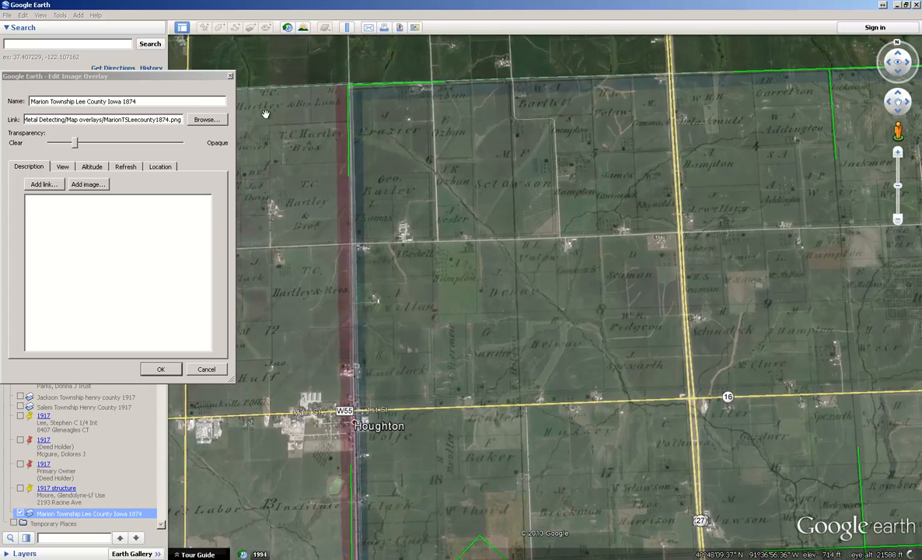
pyautogui.moveTo(351, 92); pyautogui.dragTo(351, 88)
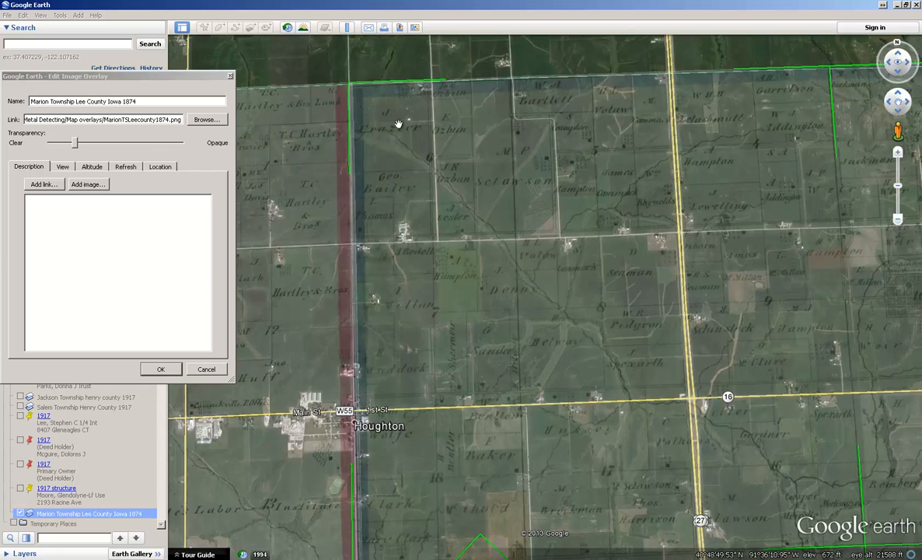
pyautogui.moveTo(741, 261); pyautogui.dragTo(677, 193)
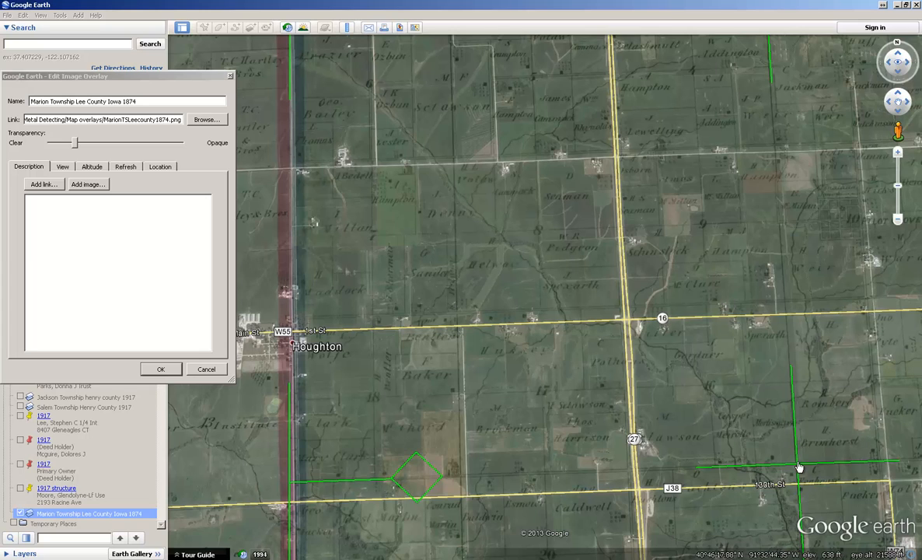
pyautogui.moveTo(799, 467); pyautogui.dragTo(803, 476)
# - Stretch the overlay's northwest corner out to the county line north of Houghton and lower its north edge onto that line
pyautogui.moveTo(683, 308); pyautogui.dragTo(693, 395)
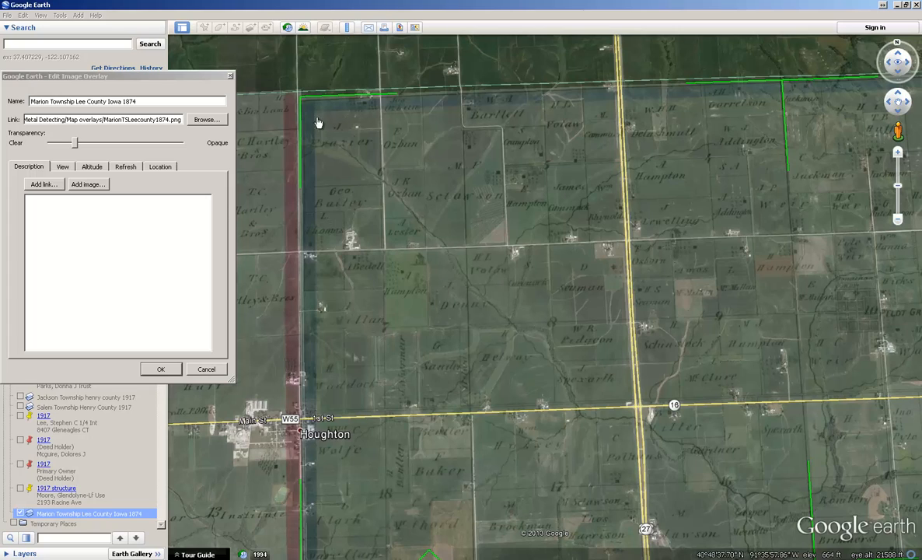
pyautogui.moveTo(430, 74); pyautogui.dragTo(465, 200)
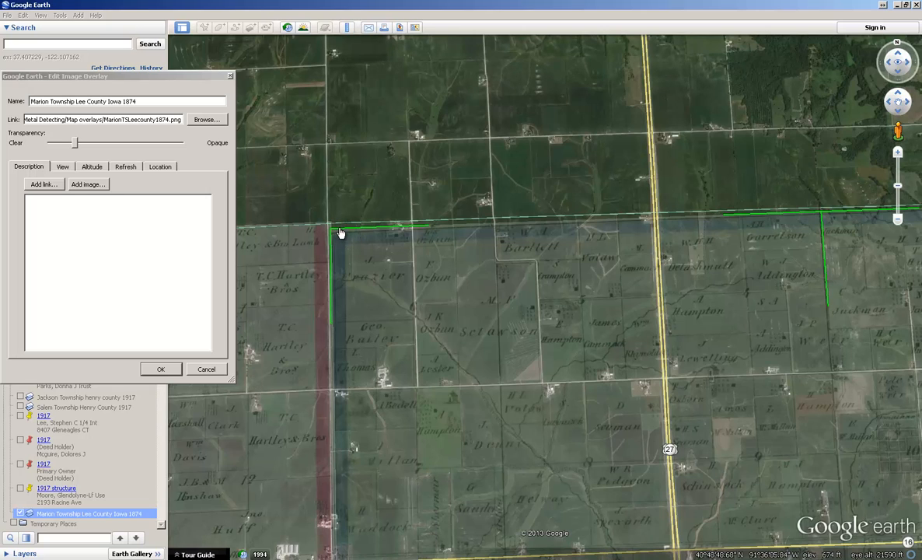
pyautogui.moveTo(340, 233); pyautogui.dragTo(327, 226)
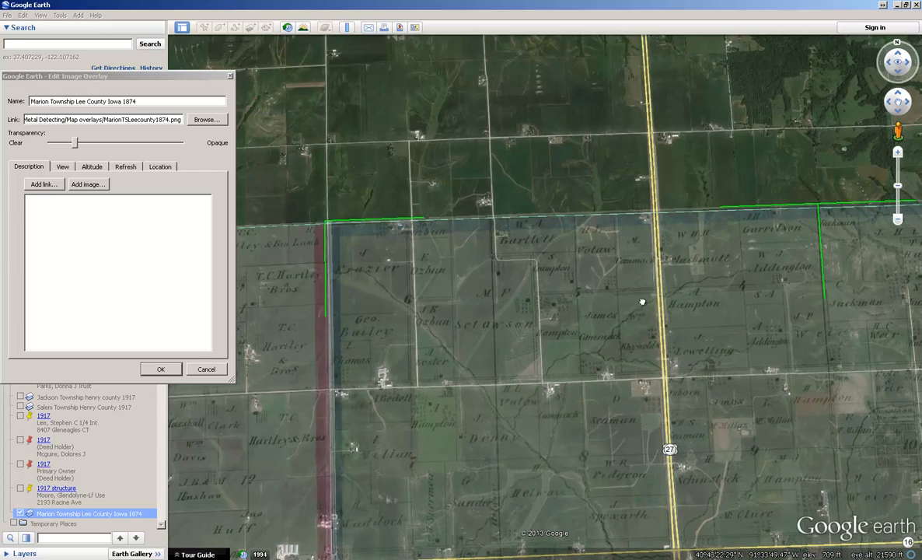
pyautogui.moveTo(642, 305); pyautogui.dragTo(237, 299)
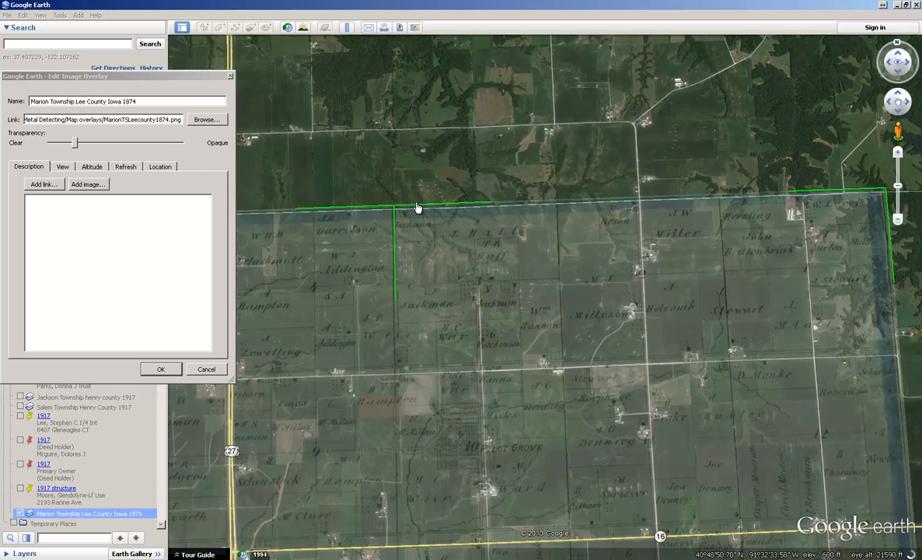
pyautogui.moveTo(417, 209); pyautogui.dragTo(417, 211)
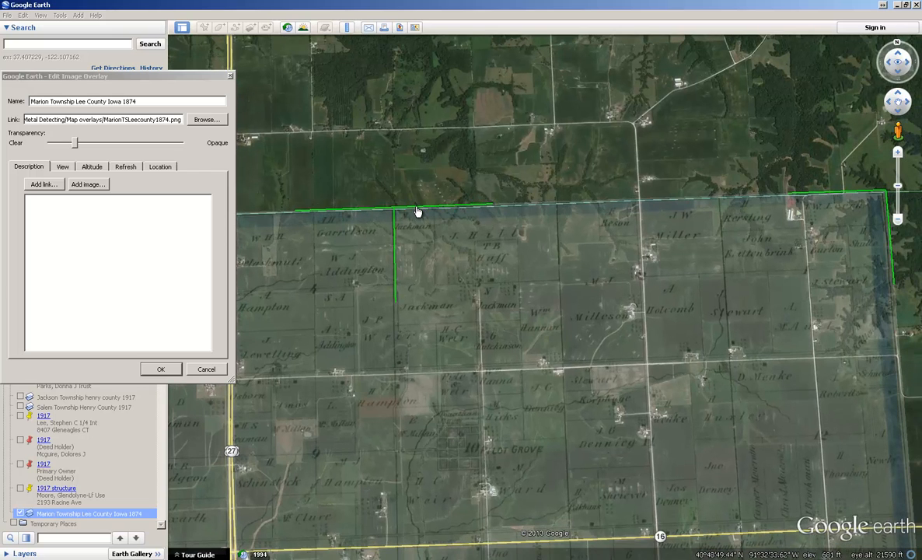
# - Shift the whole overlay slightly southeast to match the roads and creeks between Houghton and Pilot Grove
pyautogui.moveTo(393, 272); pyautogui.dragTo(656, 202)
pyautogui.moveTo(386, 316); pyautogui.dragTo(494, 269)
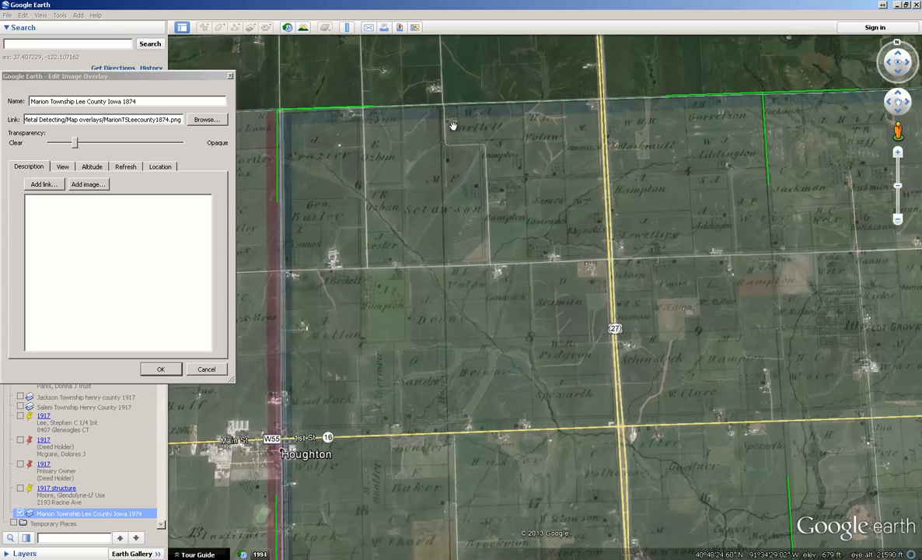
pyautogui.moveTo(730, 492); pyautogui.dragTo(715, 471)
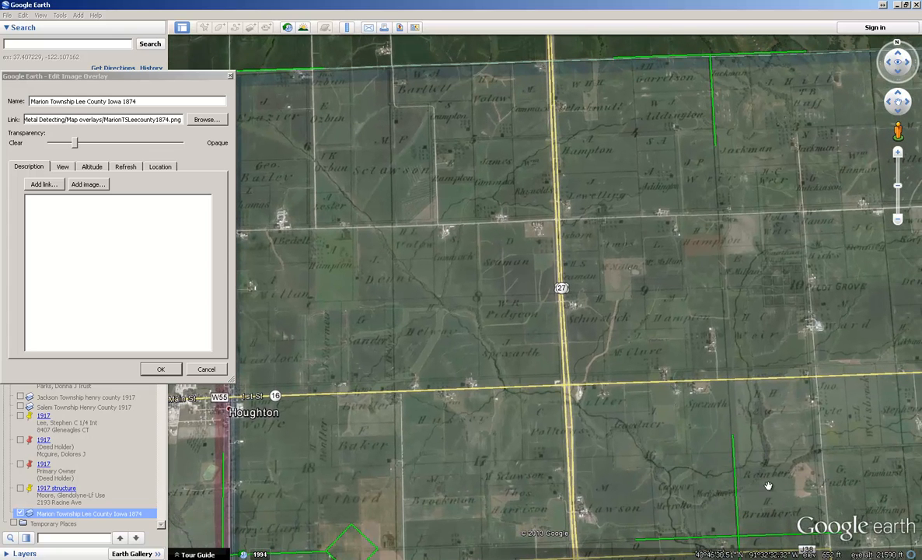
pyautogui.moveTo(740, 542); pyautogui.dragTo(744, 547)
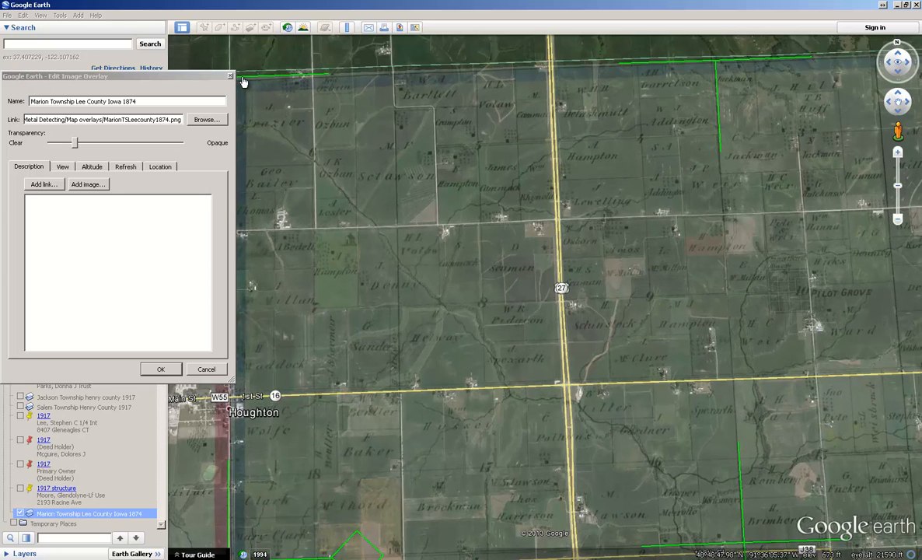
# - Pull the overlay's northwest corner back out to the county line and move the whole overlay slightly south
pyautogui.moveTo(243, 82); pyautogui.dragTo(232, 73)
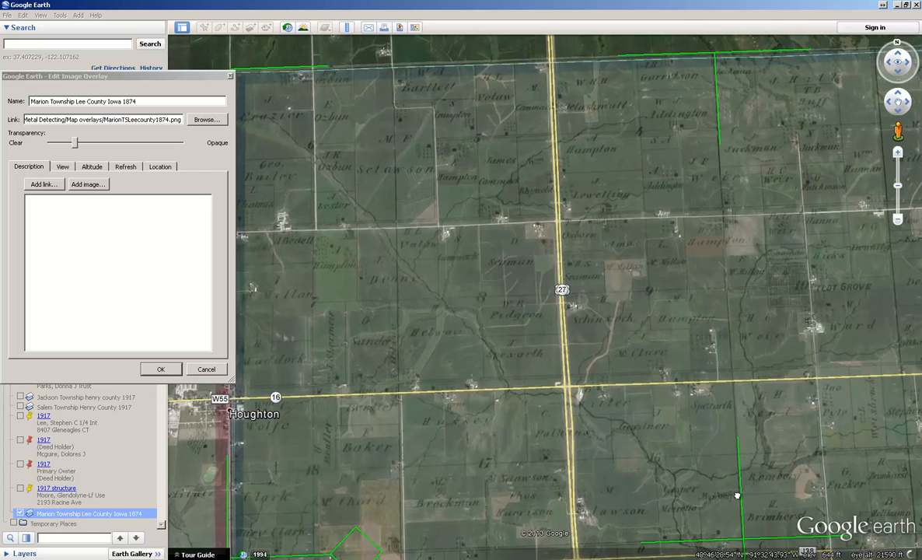
pyautogui.moveTo(737, 494); pyautogui.dragTo(732, 461)
pyautogui.moveTo(738, 502); pyautogui.dragTo(737, 512)
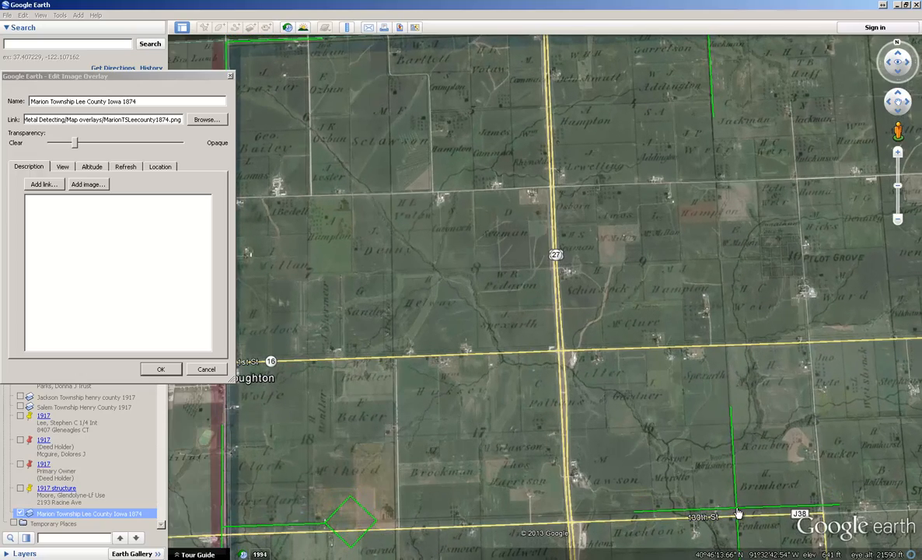
# - Nudge the overlay's northwest corner slightly east, onto the county line corner north of Houghton
pyautogui.moveTo(418, 227); pyautogui.dragTo(452, 297)
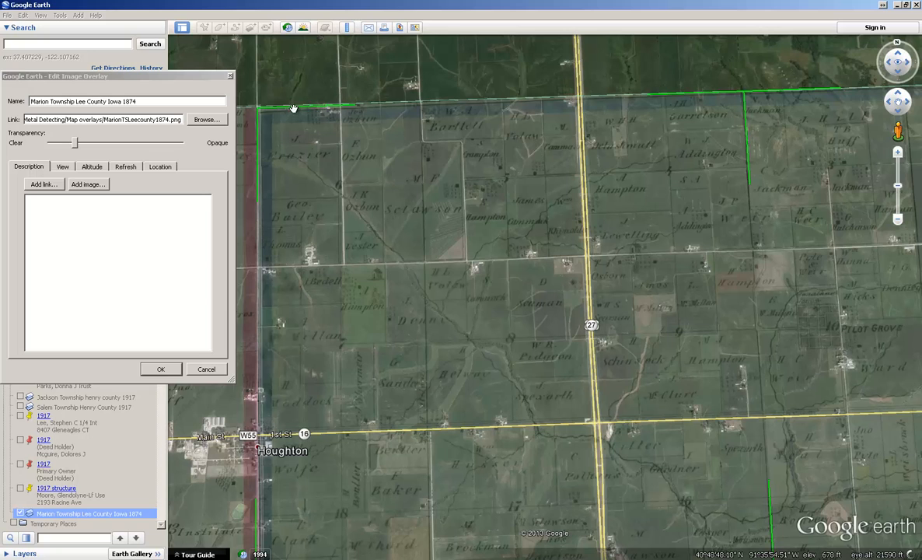
pyautogui.moveTo(258, 111); pyautogui.dragTo(261, 112)
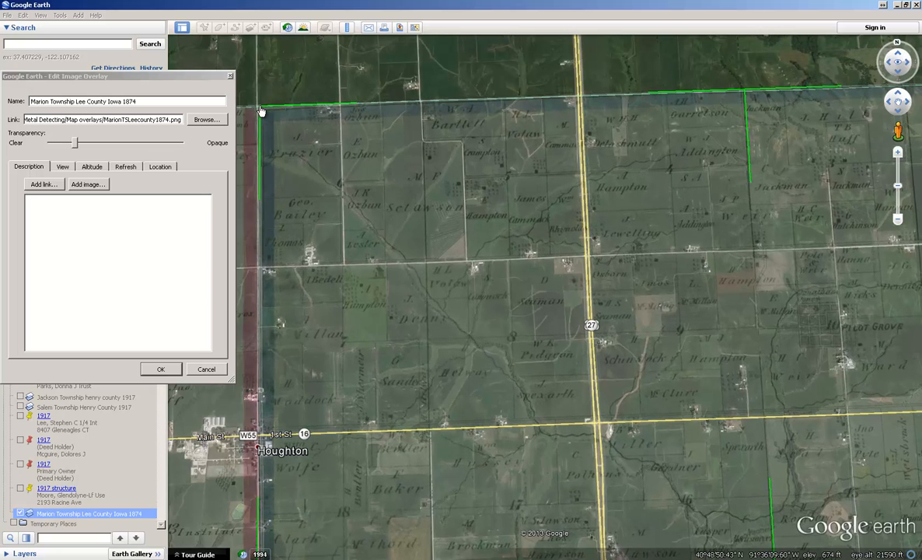
pyautogui.moveTo(671, 330); pyautogui.dragTo(587, 248)
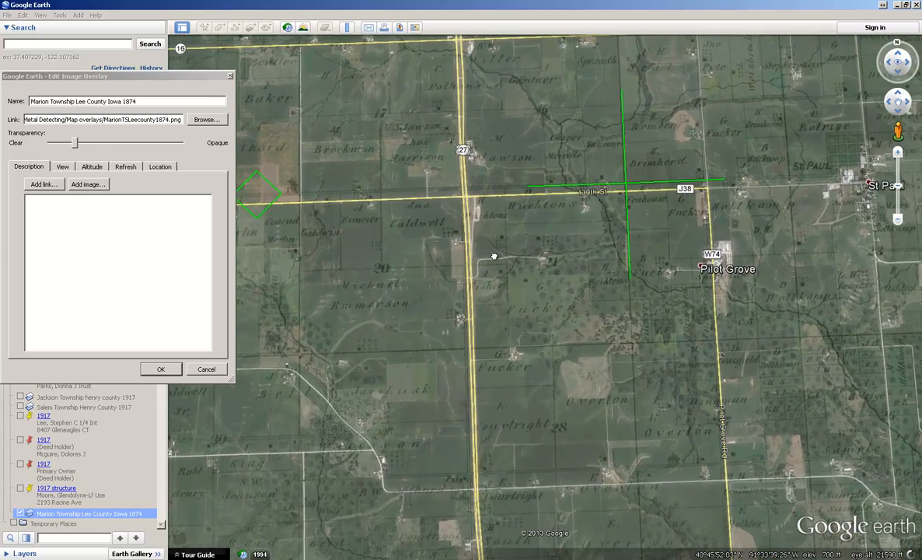
pyautogui.moveTo(494, 255); pyautogui.dragTo(500, 92)
pyautogui.moveTo(622, 367); pyautogui.dragTo(836, 146)
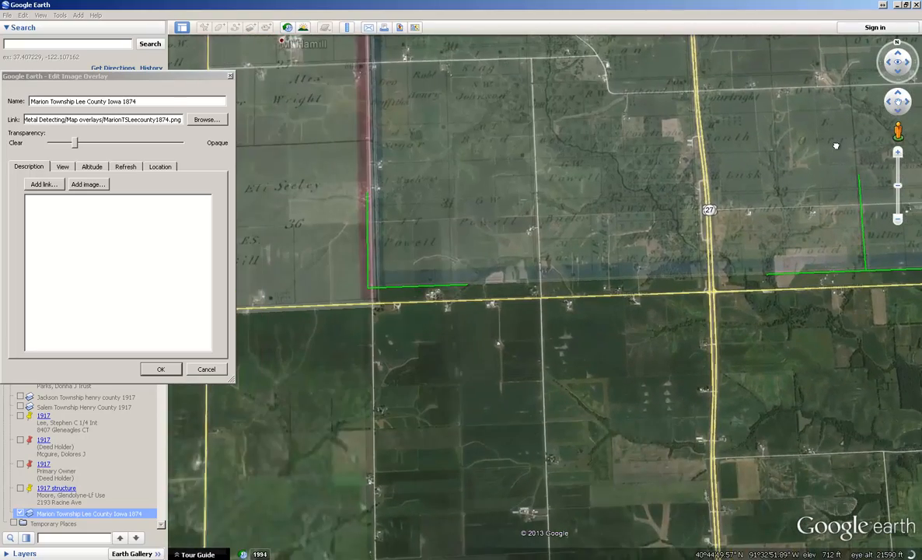
pyautogui.moveTo(800, 290); pyautogui.dragTo(732, 283)
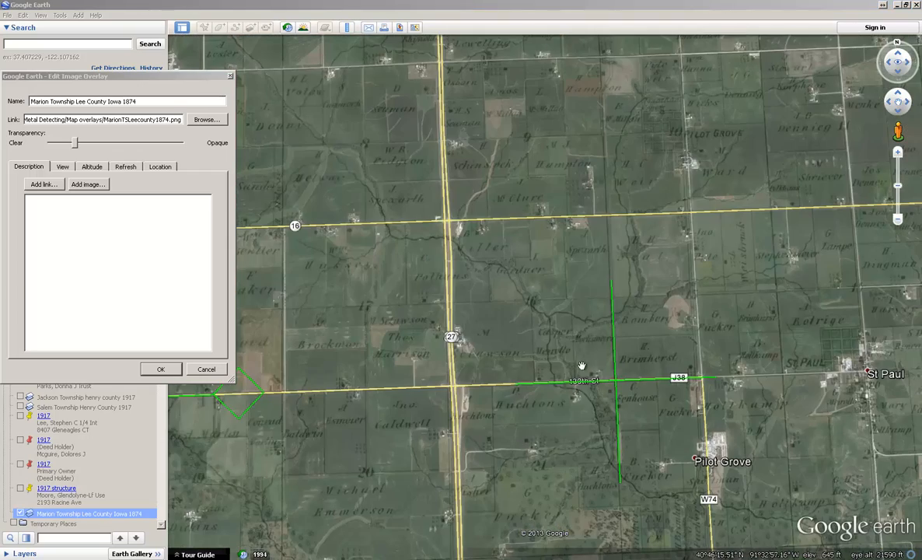
pyautogui.moveTo(581, 365); pyautogui.dragTo(542, 449)
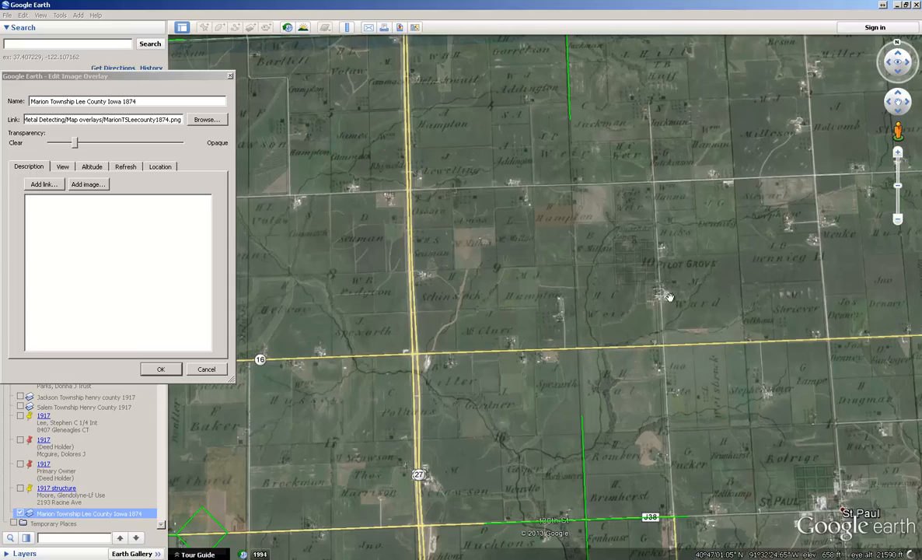
# - Make the Marion Township overlay more opaque, to a little under the middle of the transparency range, and save the overlay
pyautogui.moveTo(74, 144); pyautogui.dragTo(112, 143)
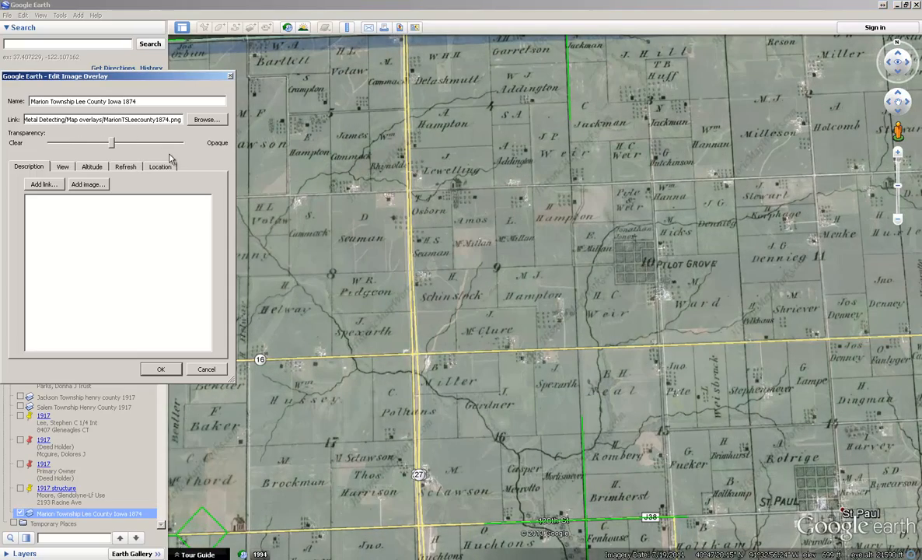
pyautogui.click(135, 144)
pyautogui.moveTo(129, 145); pyautogui.dragTo(101, 165)
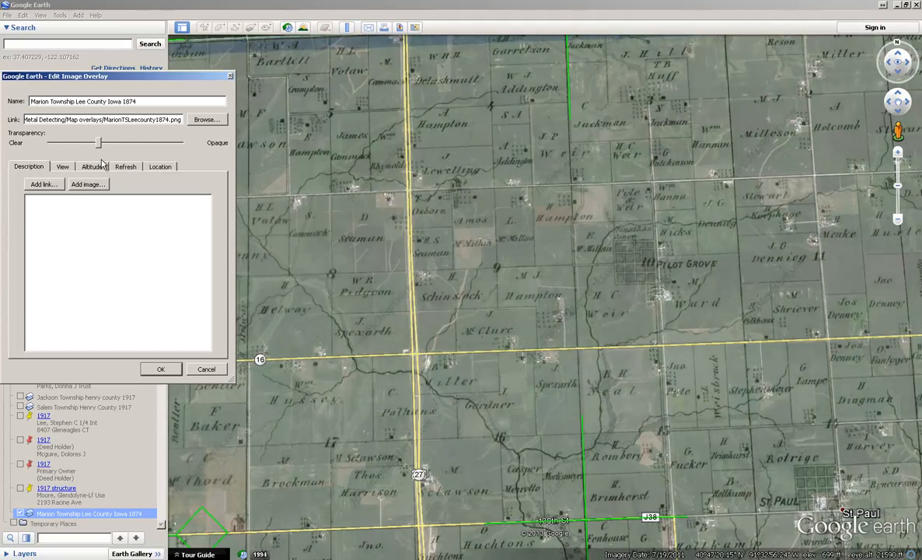
pyautogui.click(124, 228)
pyautogui.click(160, 370)
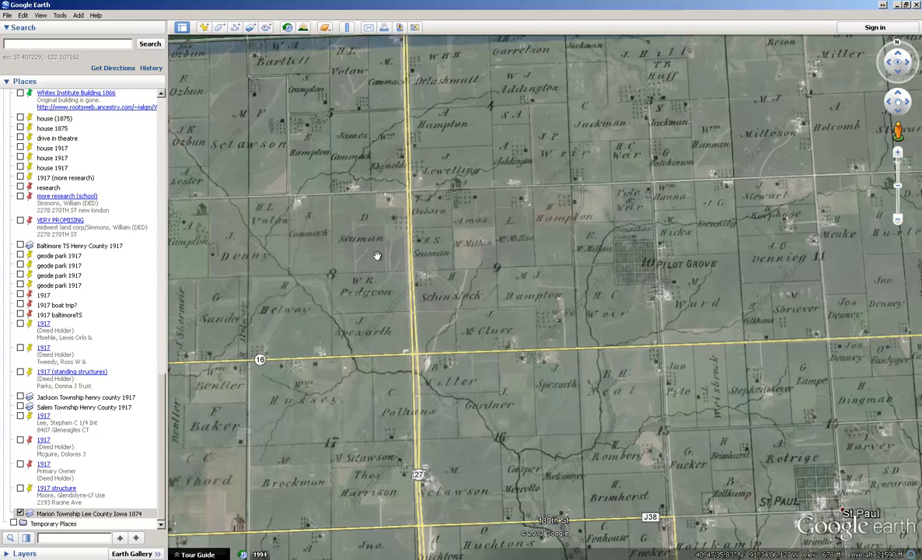
# - Examine how the saved overlay's roads, creeks and farmsteads match the imagery around Pilot Grove, the south edge and the W55 border
pyautogui.scroll(-3, 381, 241)
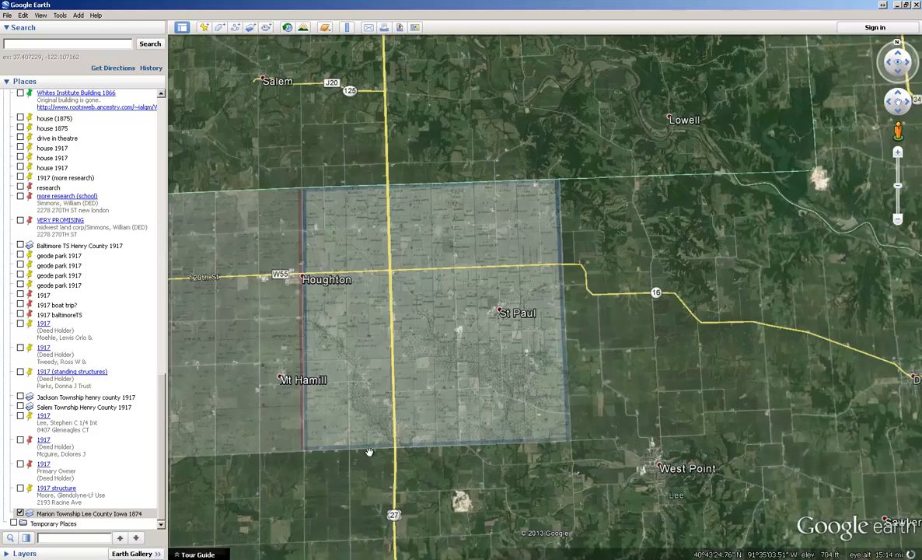
pyautogui.scroll(-3, 369, 412)
pyautogui.moveTo(370, 439); pyautogui.dragTo(382, 399)
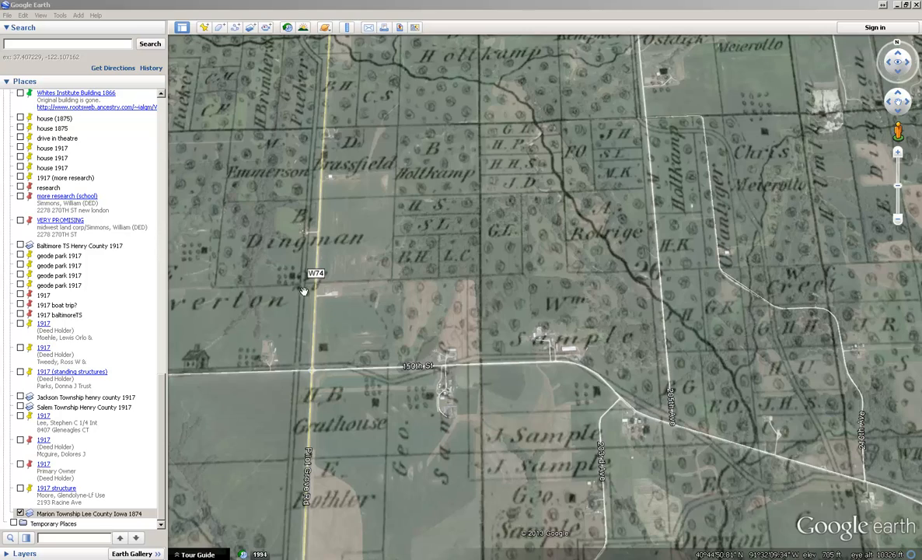
pyautogui.moveTo(304, 292); pyautogui.dragTo(629, 462)
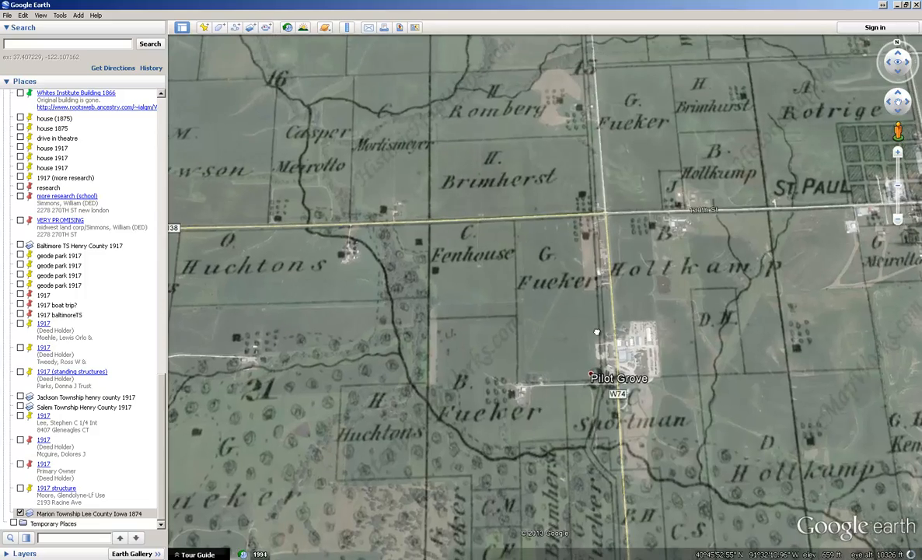
pyautogui.moveTo(596, 332); pyautogui.dragTo(606, 234)
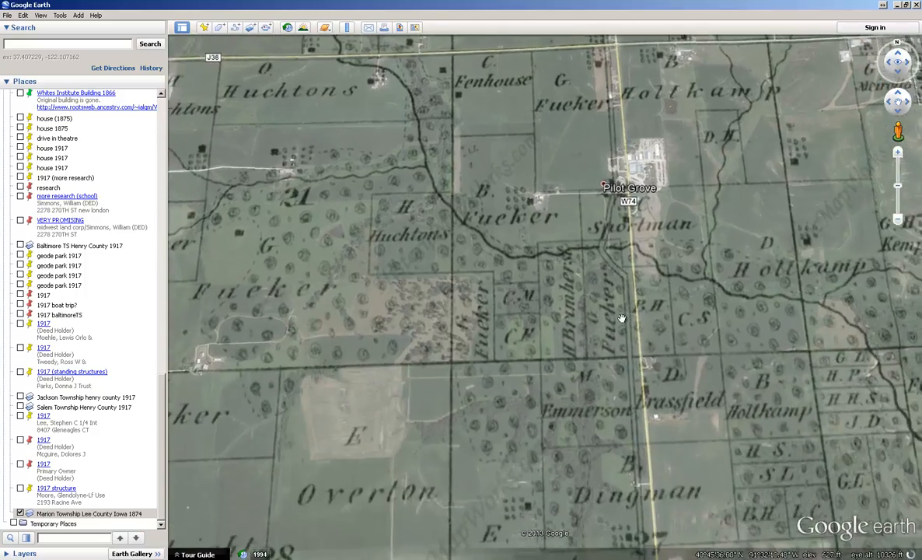
pyautogui.moveTo(621, 318); pyautogui.dragTo(599, 282)
pyautogui.moveTo(556, 336); pyautogui.dragTo(602, 216)
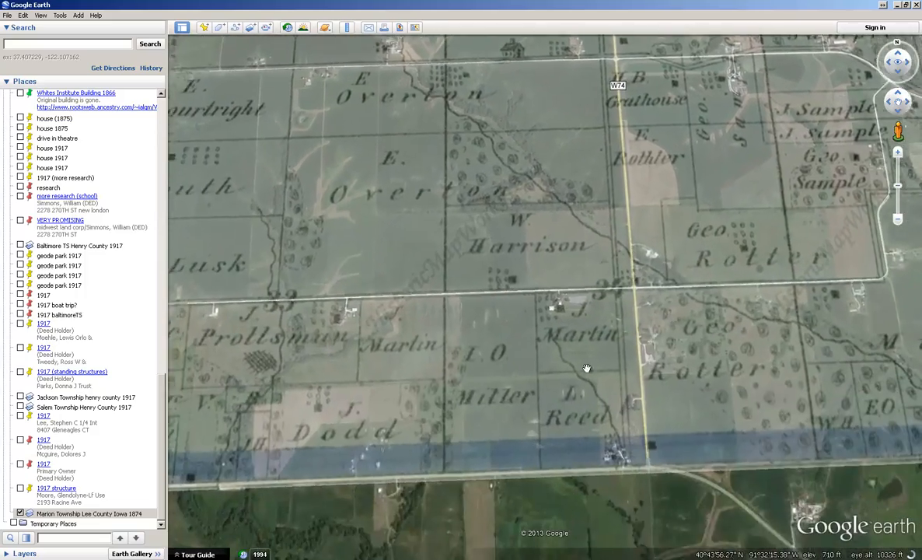
pyautogui.moveTo(595, 363); pyautogui.dragTo(899, 389)
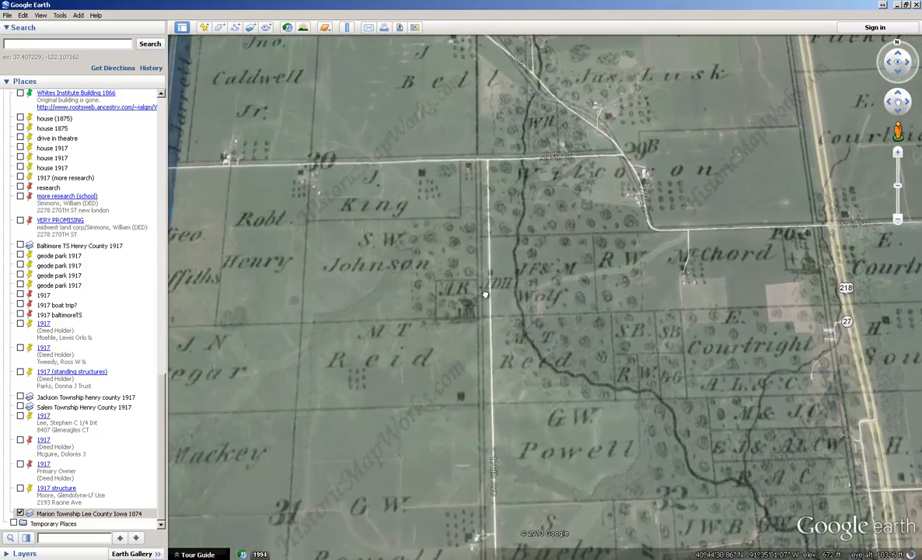
pyautogui.moveTo(488, 295); pyautogui.dragTo(587, 274)
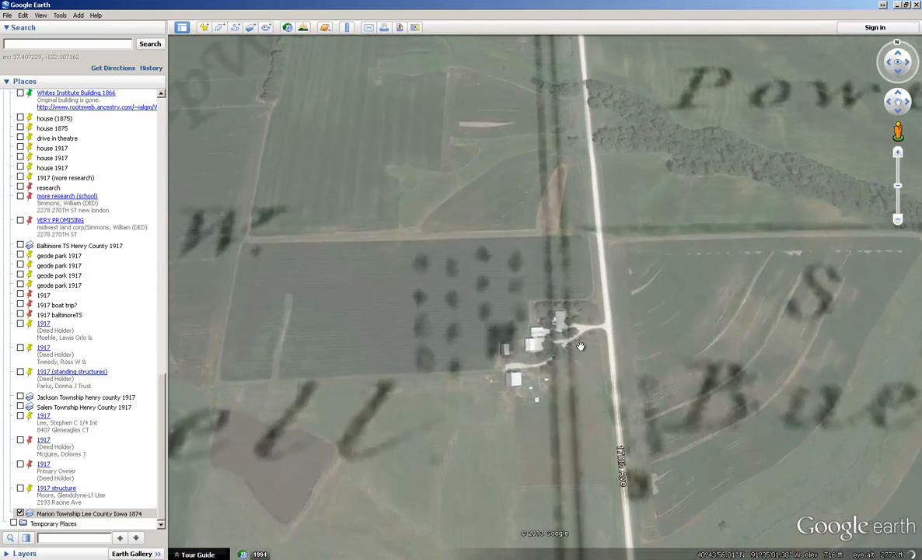
pyautogui.scroll(-7, 599, 275)
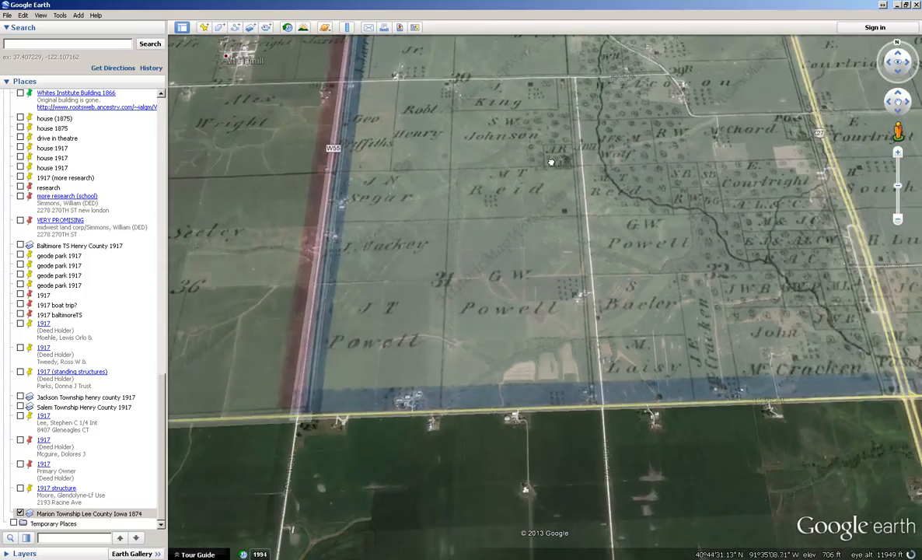
pyautogui.moveTo(551, 162); pyautogui.dragTo(546, 412)
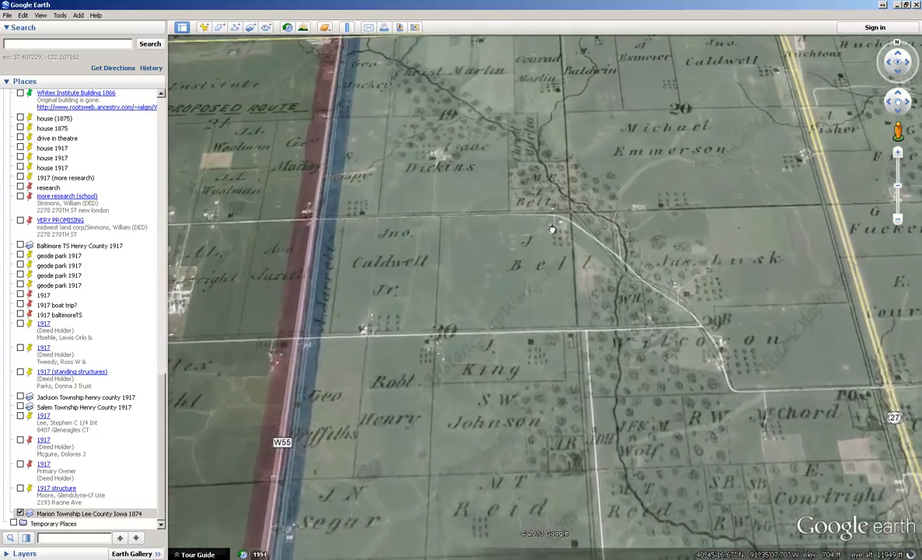
pyautogui.moveTo(554, 202); pyautogui.dragTo(548, 443)
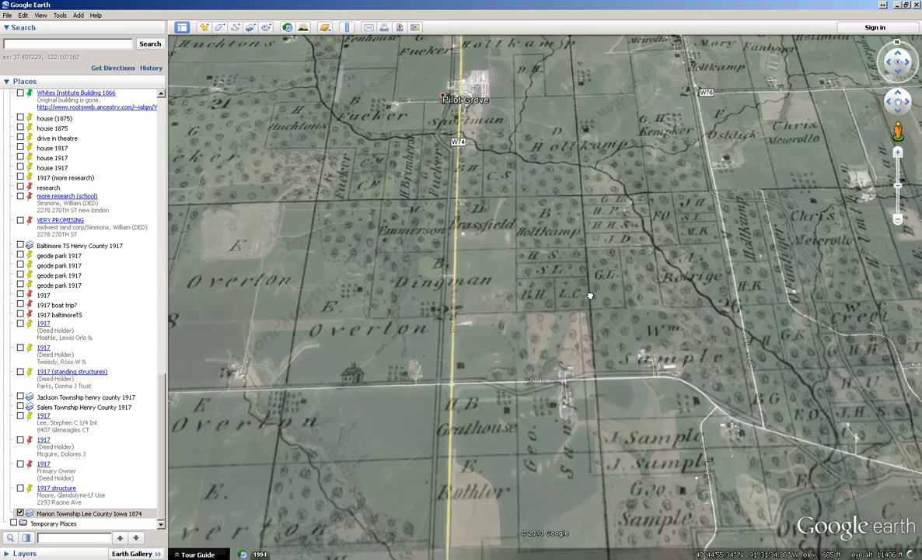
# - Examine the old creeks, roads and town plat southeast and north of Pilot Grove, and how both township overlays meet near Houghton
pyautogui.moveTo(603, 297); pyautogui.dragTo(404, 253)
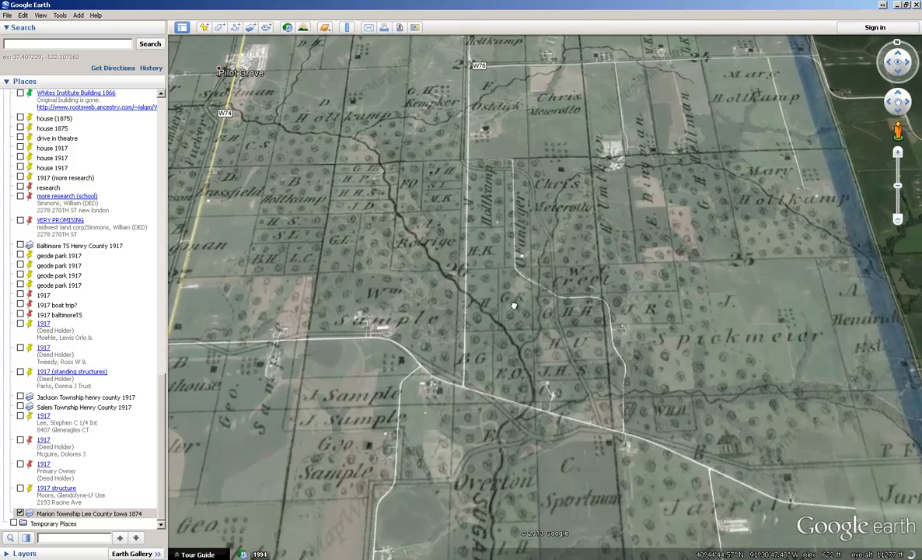
pyautogui.moveTo(485, 62); pyautogui.dragTo(527, 265)
pyautogui.moveTo(480, 332); pyautogui.dragTo(490, 117)
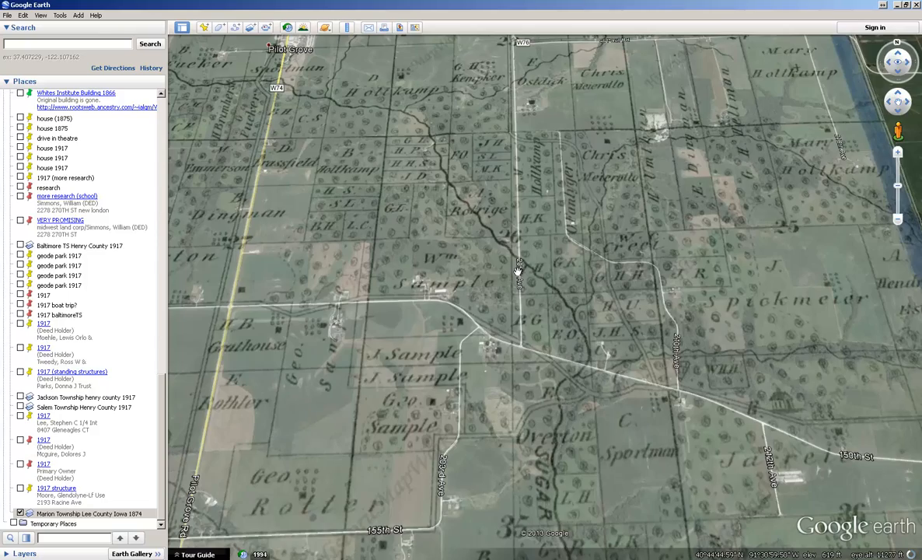
pyautogui.moveTo(323, 295); pyautogui.dragTo(558, 358)
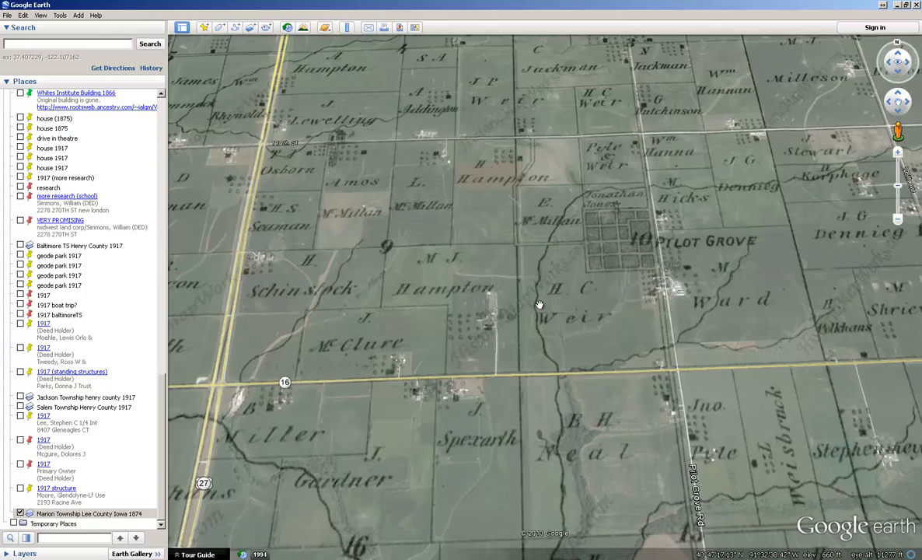
pyautogui.scroll(-3, 502, 254)
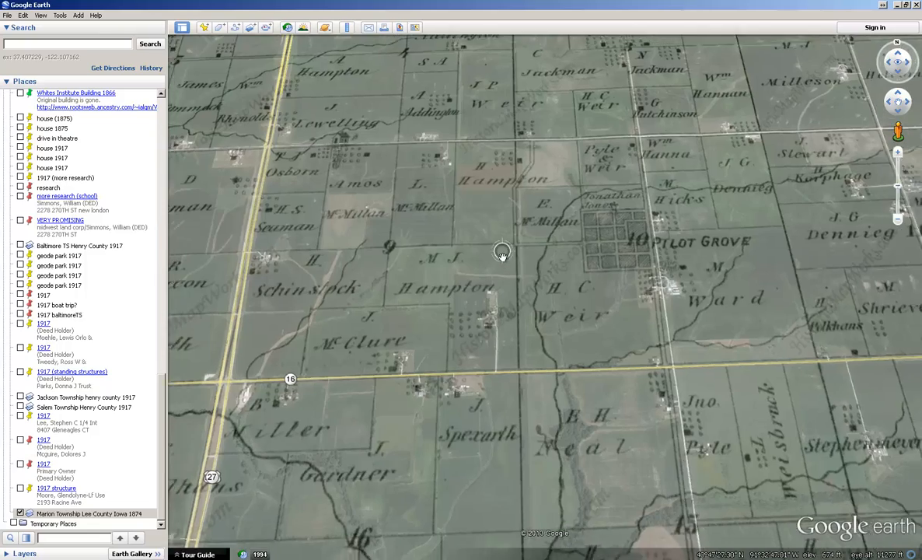
pyautogui.scroll(-5, 502, 254)
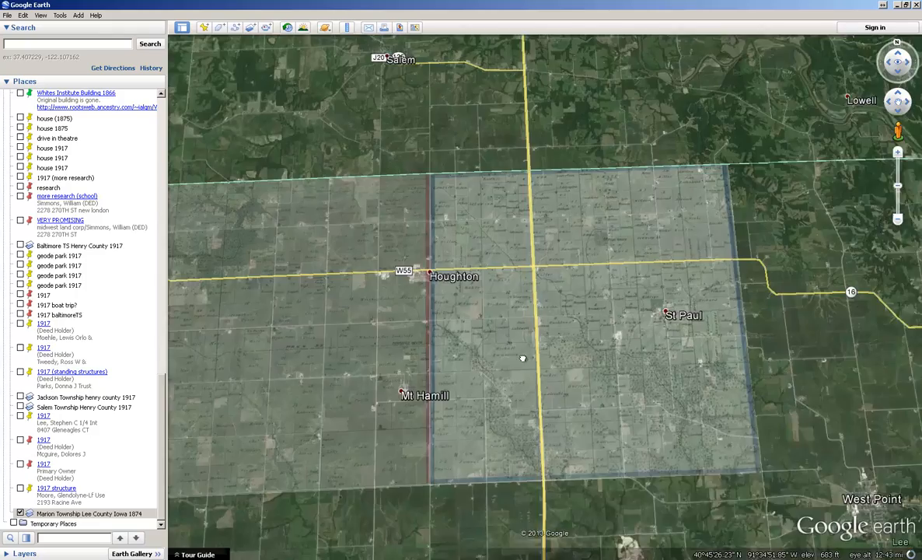
pyautogui.moveTo(523, 359); pyautogui.dragTo(406, 302)
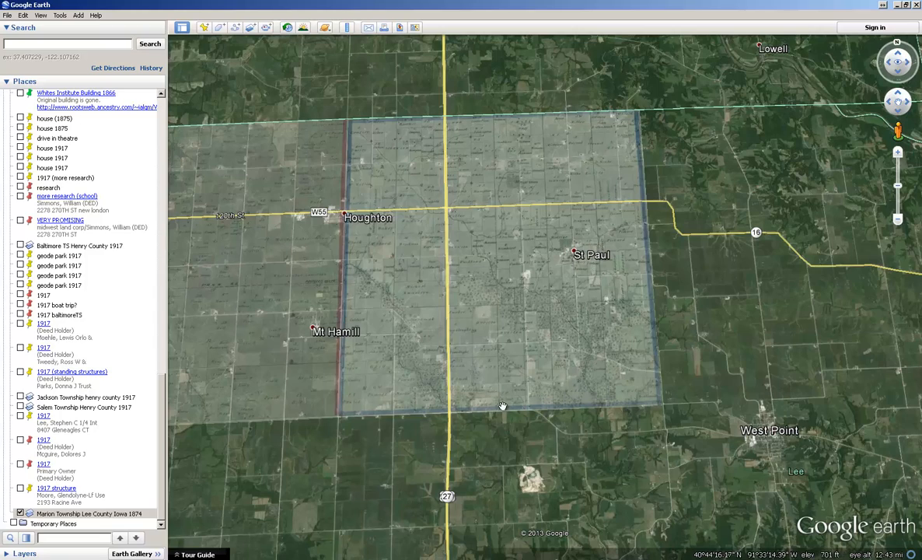
pyautogui.moveTo(277, 351); pyautogui.dragTo(324, 359)
pyautogui.moveTo(799, 326); pyautogui.dragTo(907, 254)
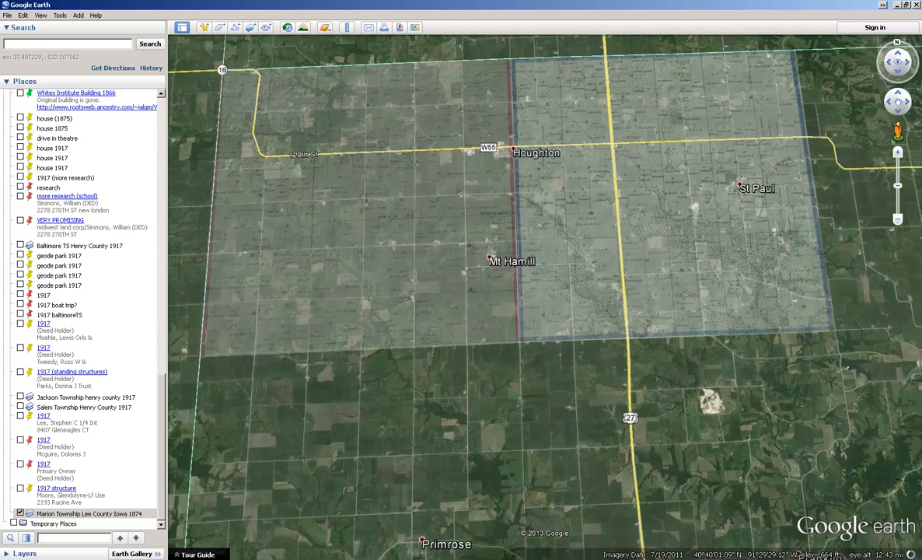
pyautogui.click(813, 559)
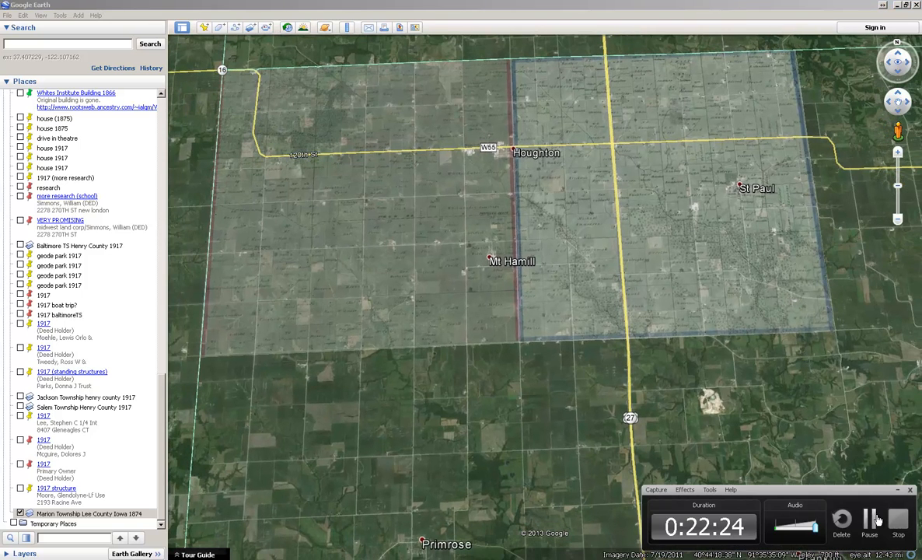